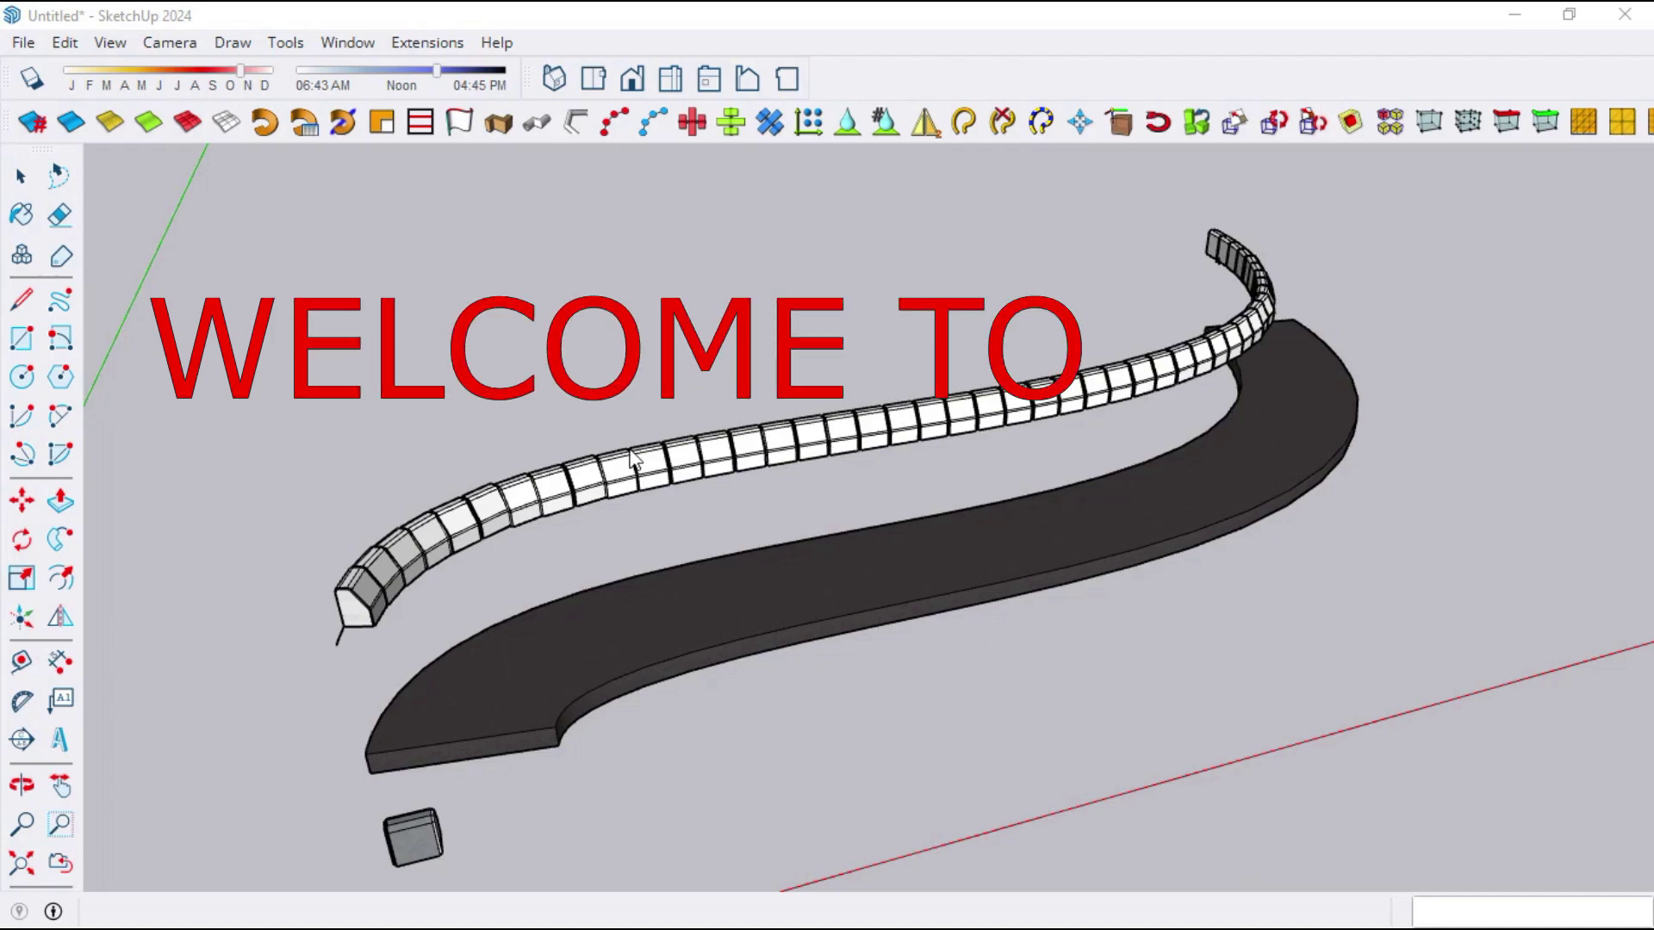
- Orbit the view to see the curb blocks and dark road slab from a new angle
{"action": "mouse_move", "coordinate": [827, 442]}
{"action": "middle_mouse_down"}
{"action": "mouse_move", "coordinate": [849, 554]}
{"action": "mouse_move", "coordinate": [580, 583]}
{"action": "mouse_move", "coordinate": [186, 689]}
{"action": "mouse_move", "coordinate": [74, 665]}
{"action": "mouse_move", "coordinate": [650, 649]}
{"action": "mouse_move", "coordinate": [904, 613]}
{"action": "mouse_move", "coordinate": [585, 582]}
{"action": "mouse_move", "coordinate": [1020, 564]}
{"action": "mouse_move", "coordinate": [556, 550]}
{"action": "mouse_move", "coordinate": [455, 540]}
{"action": "mouse_move", "coordinate": [436, 523]}
{"action": "middle_mouse_up"}
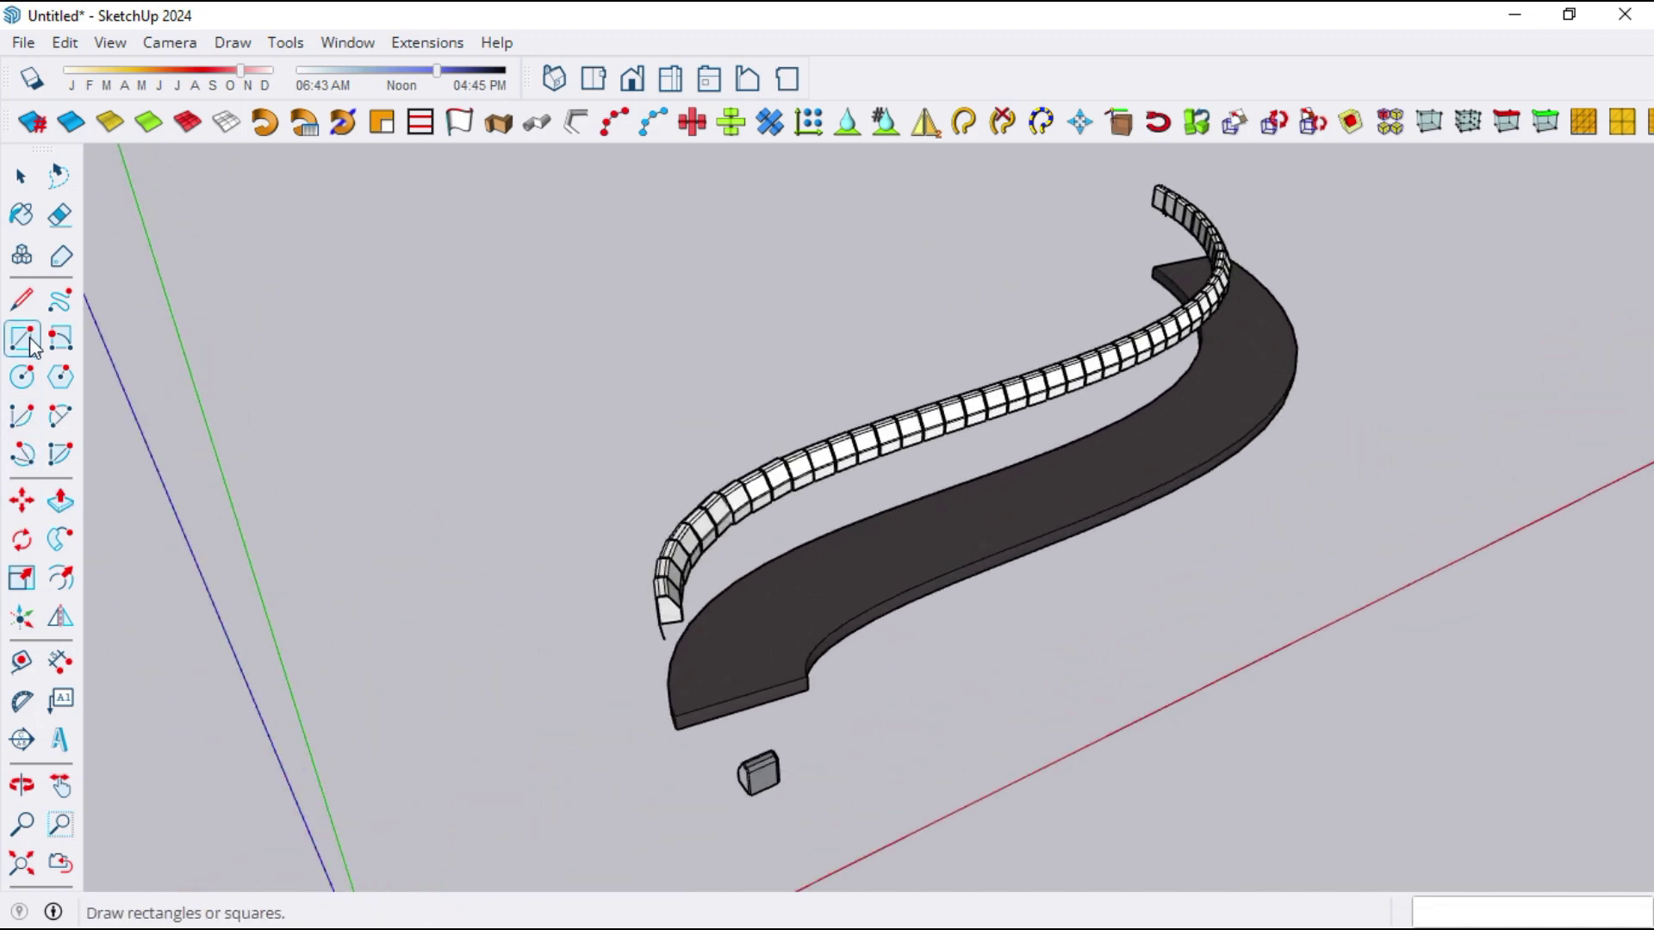
- Draw a straight line to the left of the road slab
{"action": "left_click", "coordinate": [25, 313]}
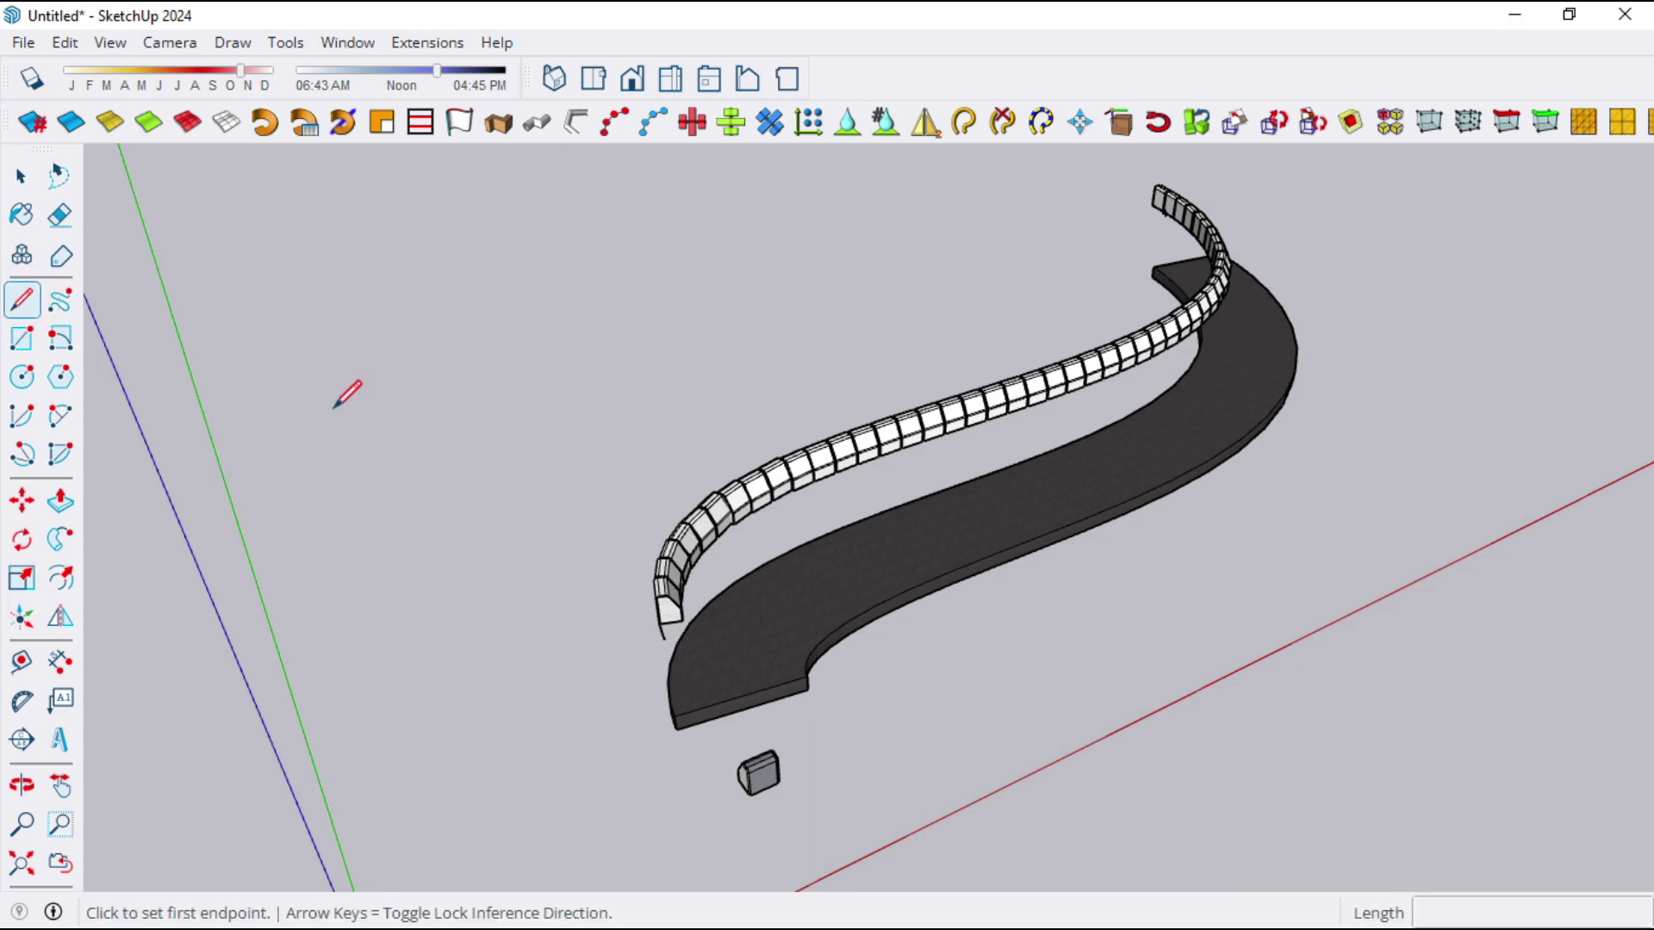
{"action": "left_click", "coordinate": [318, 562]}
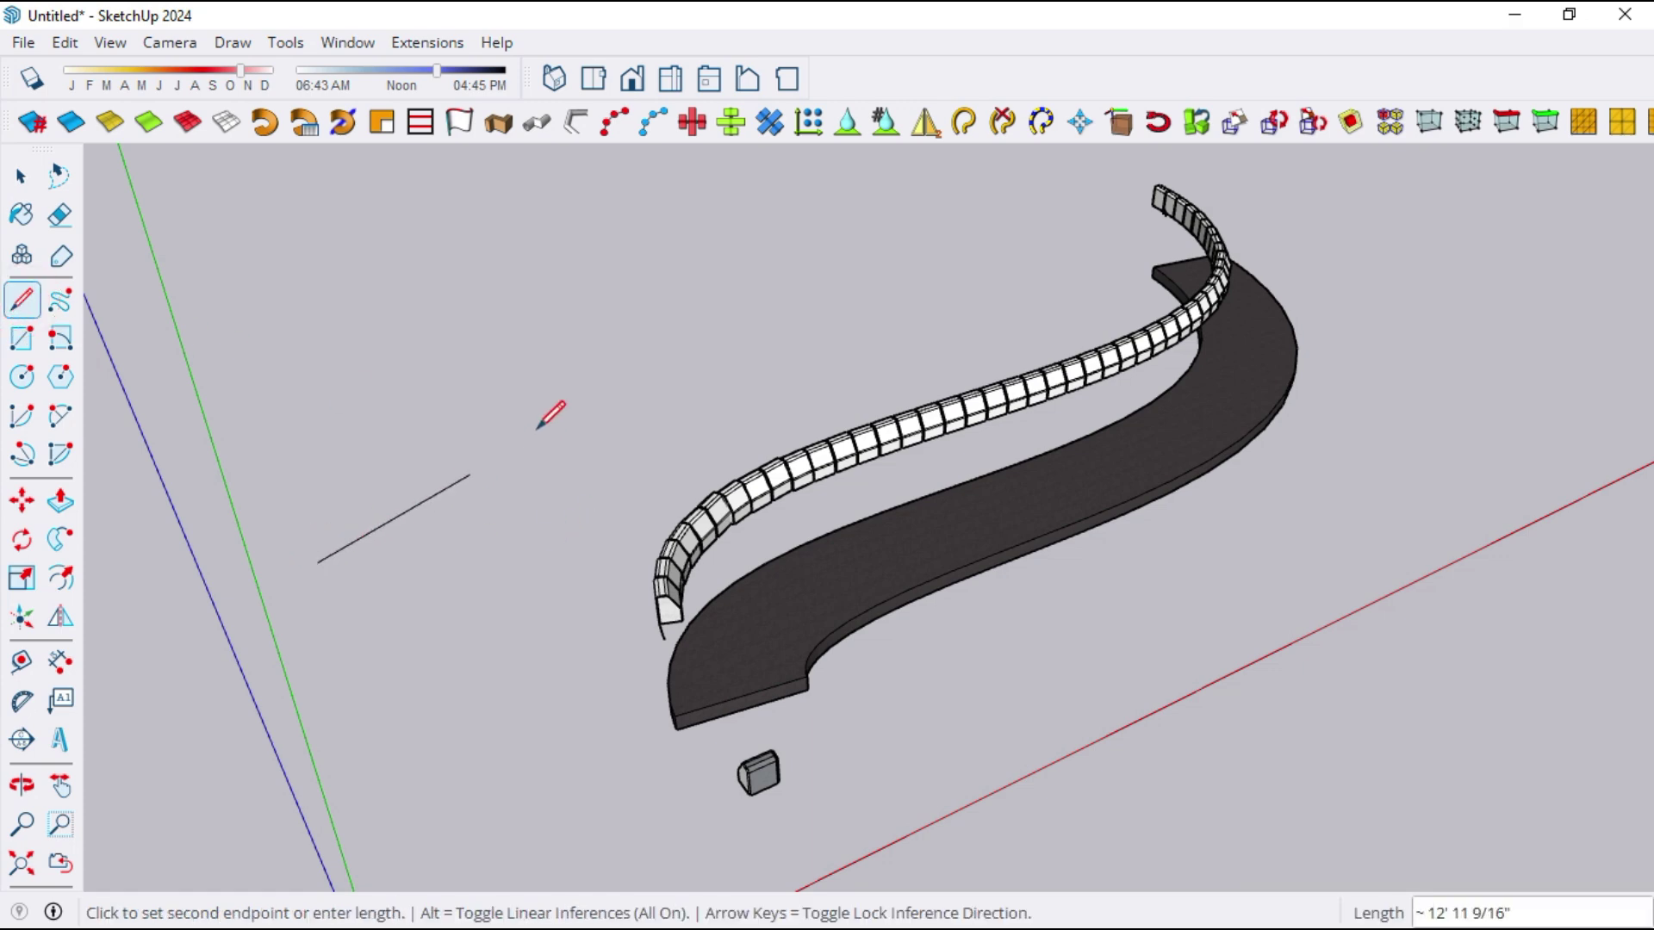
{"action": "left_click", "coordinate": [588, 370]}
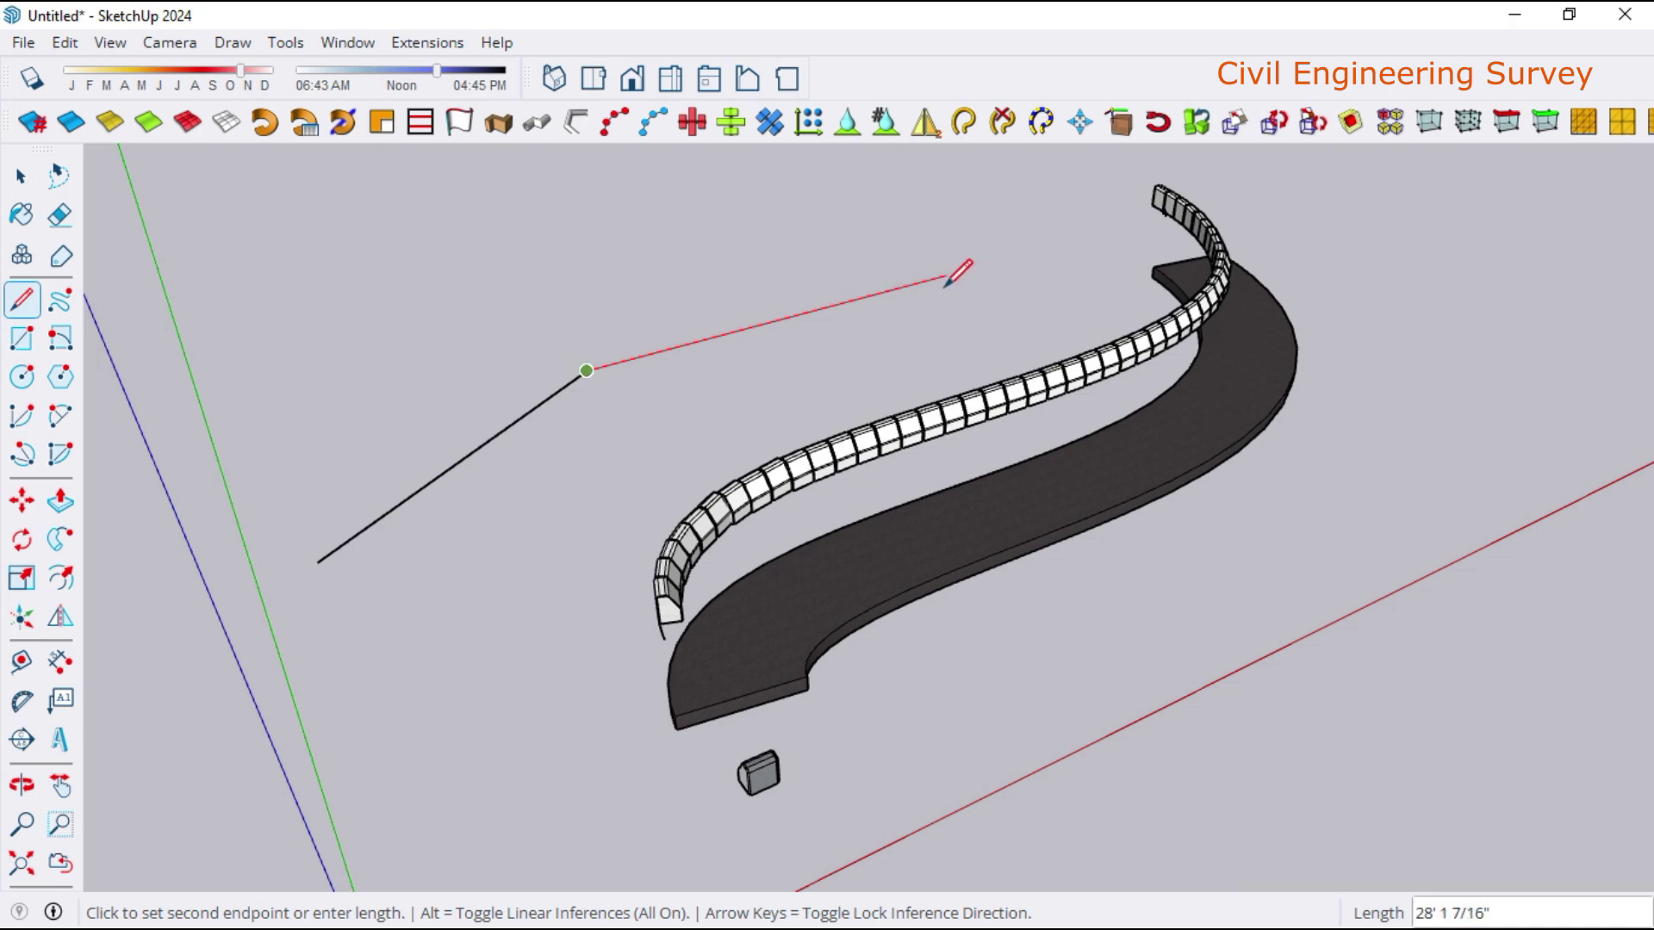
{"action": "key", "text": "space"}
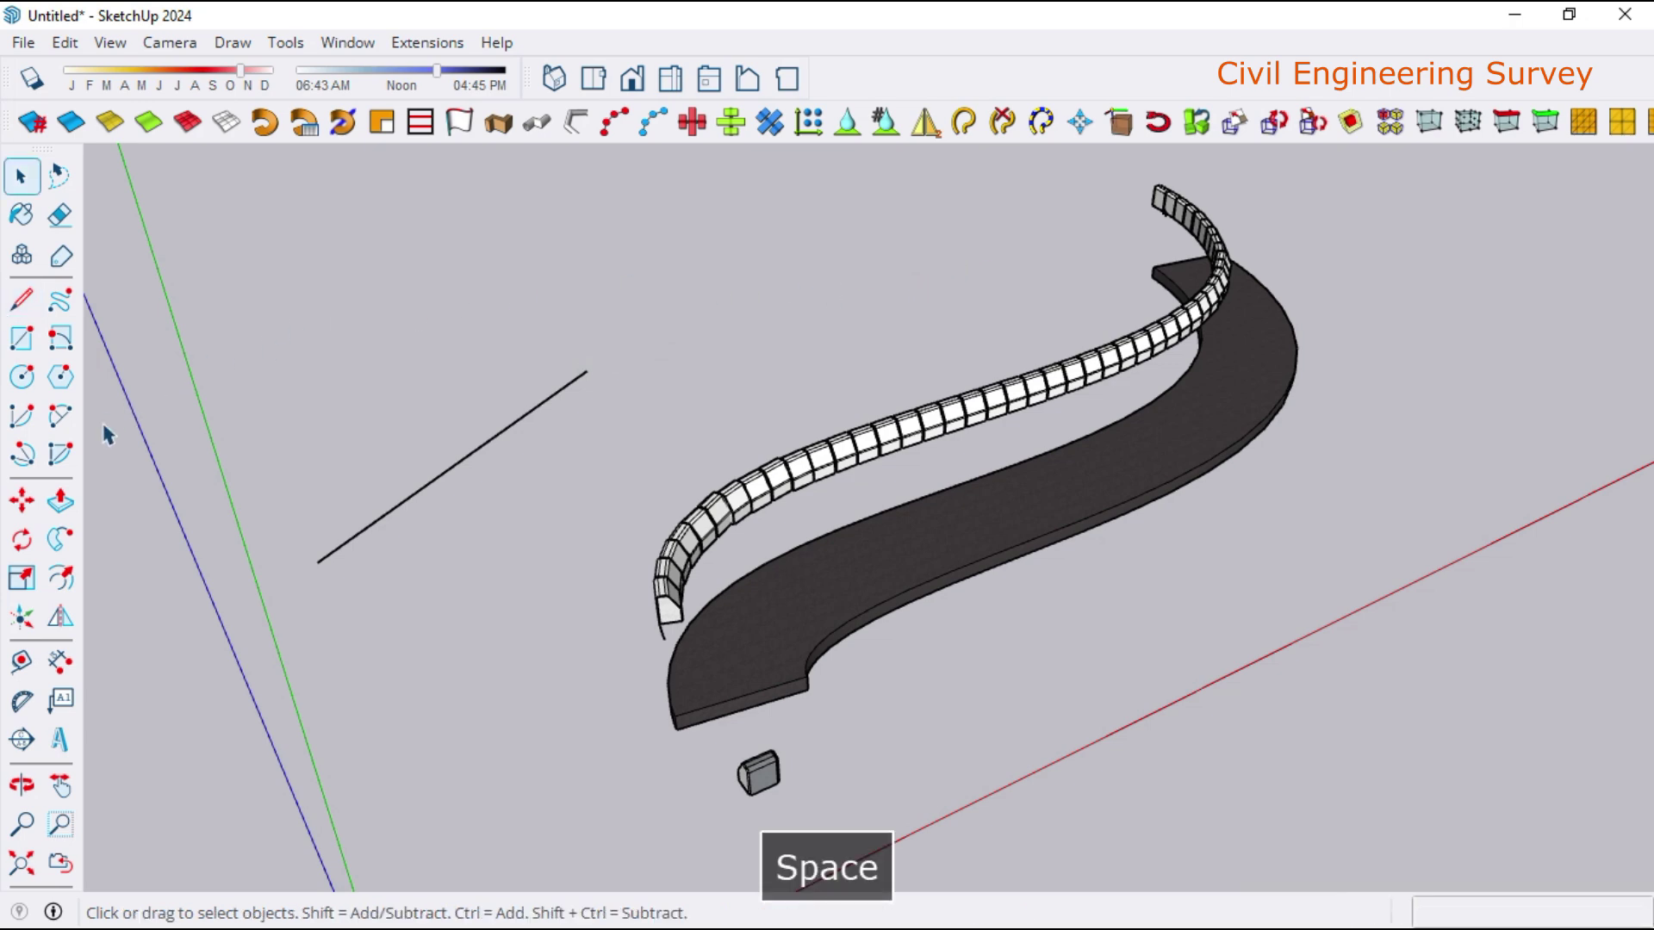
- Add a gently bowed 2-point arc from the line's end, setting its bulge in Top view
{"action": "left_click", "coordinate": [61, 416]}
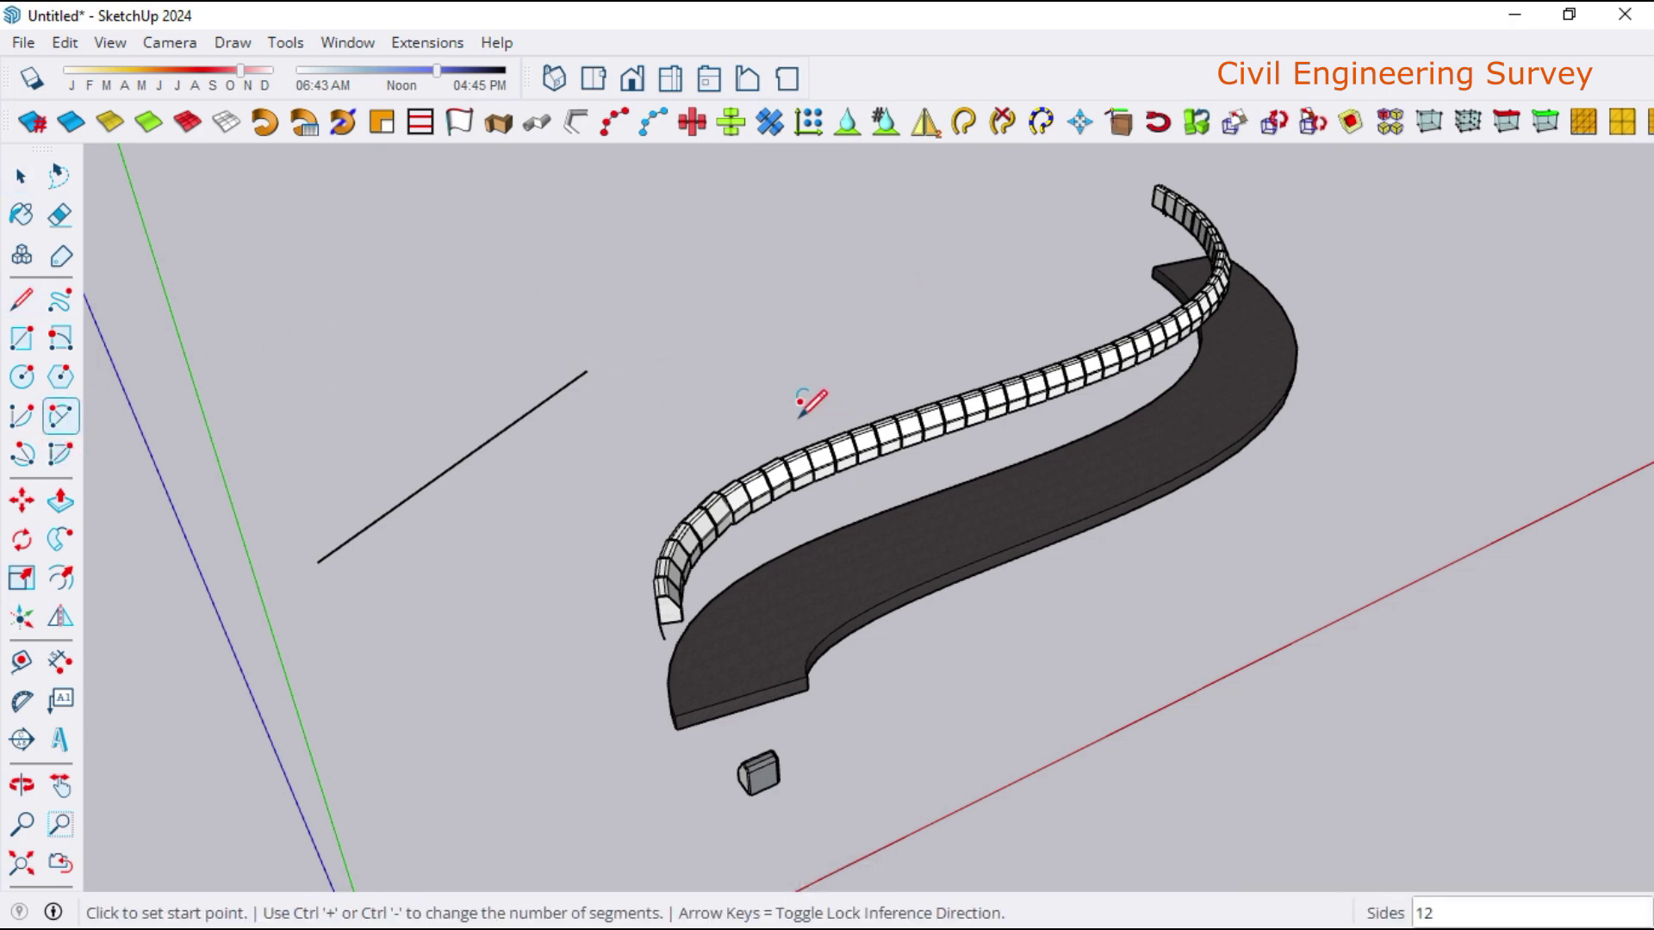
{"action": "left_click", "coordinate": [588, 371]}
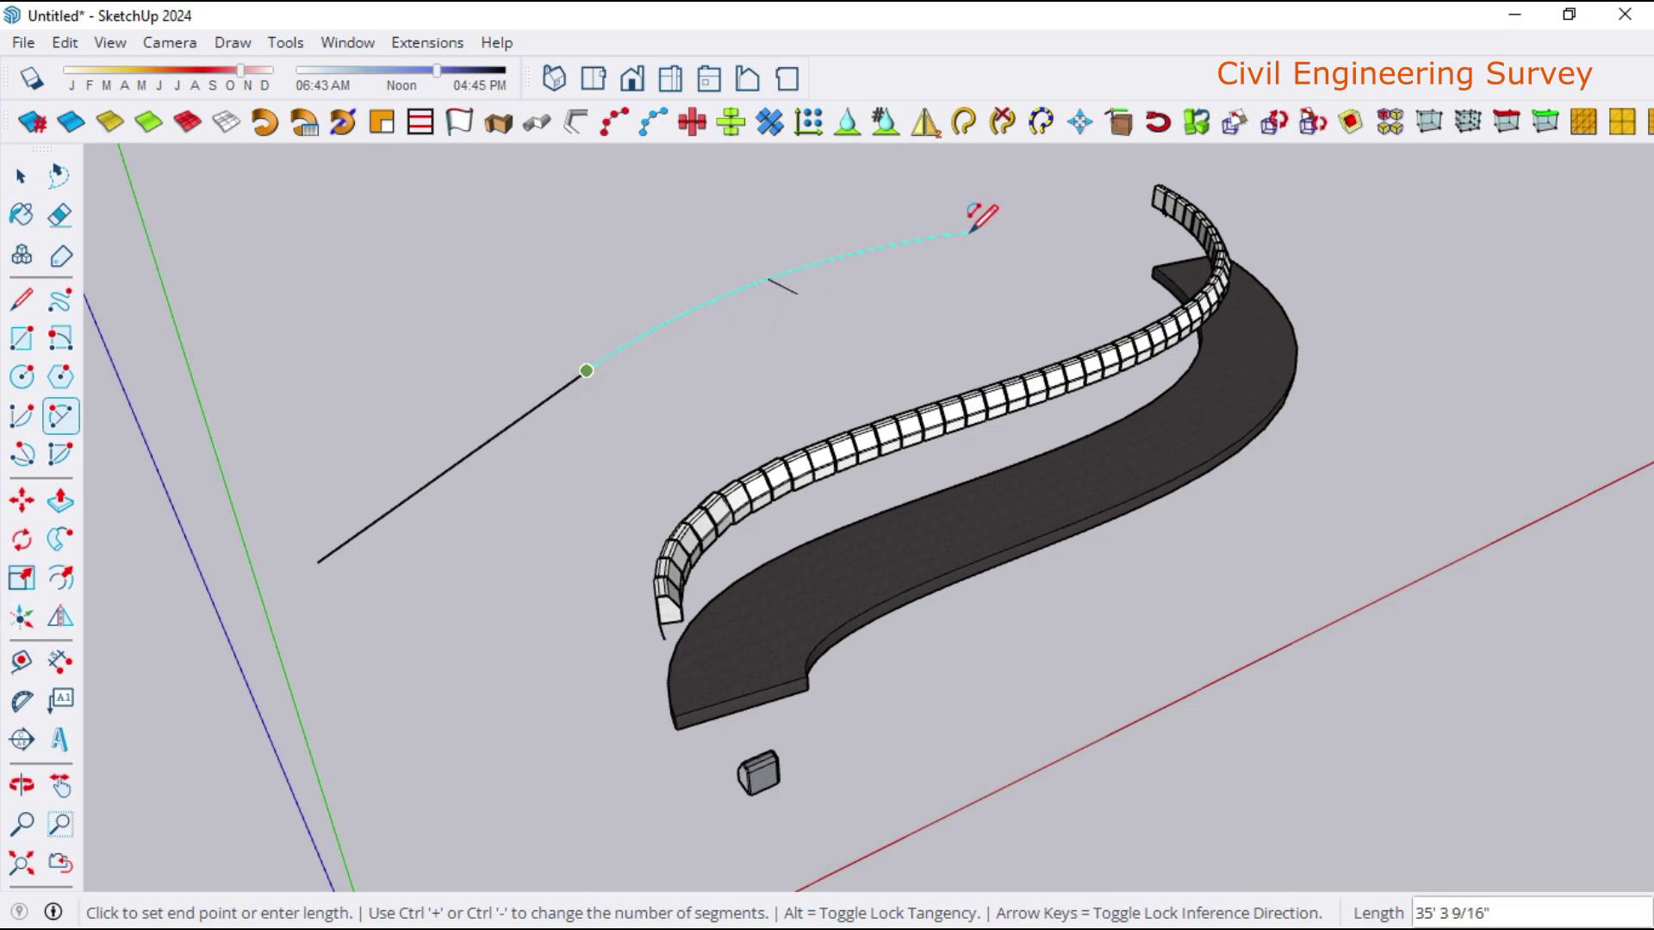
{"action": "left_click", "coordinate": [1051, 248]}
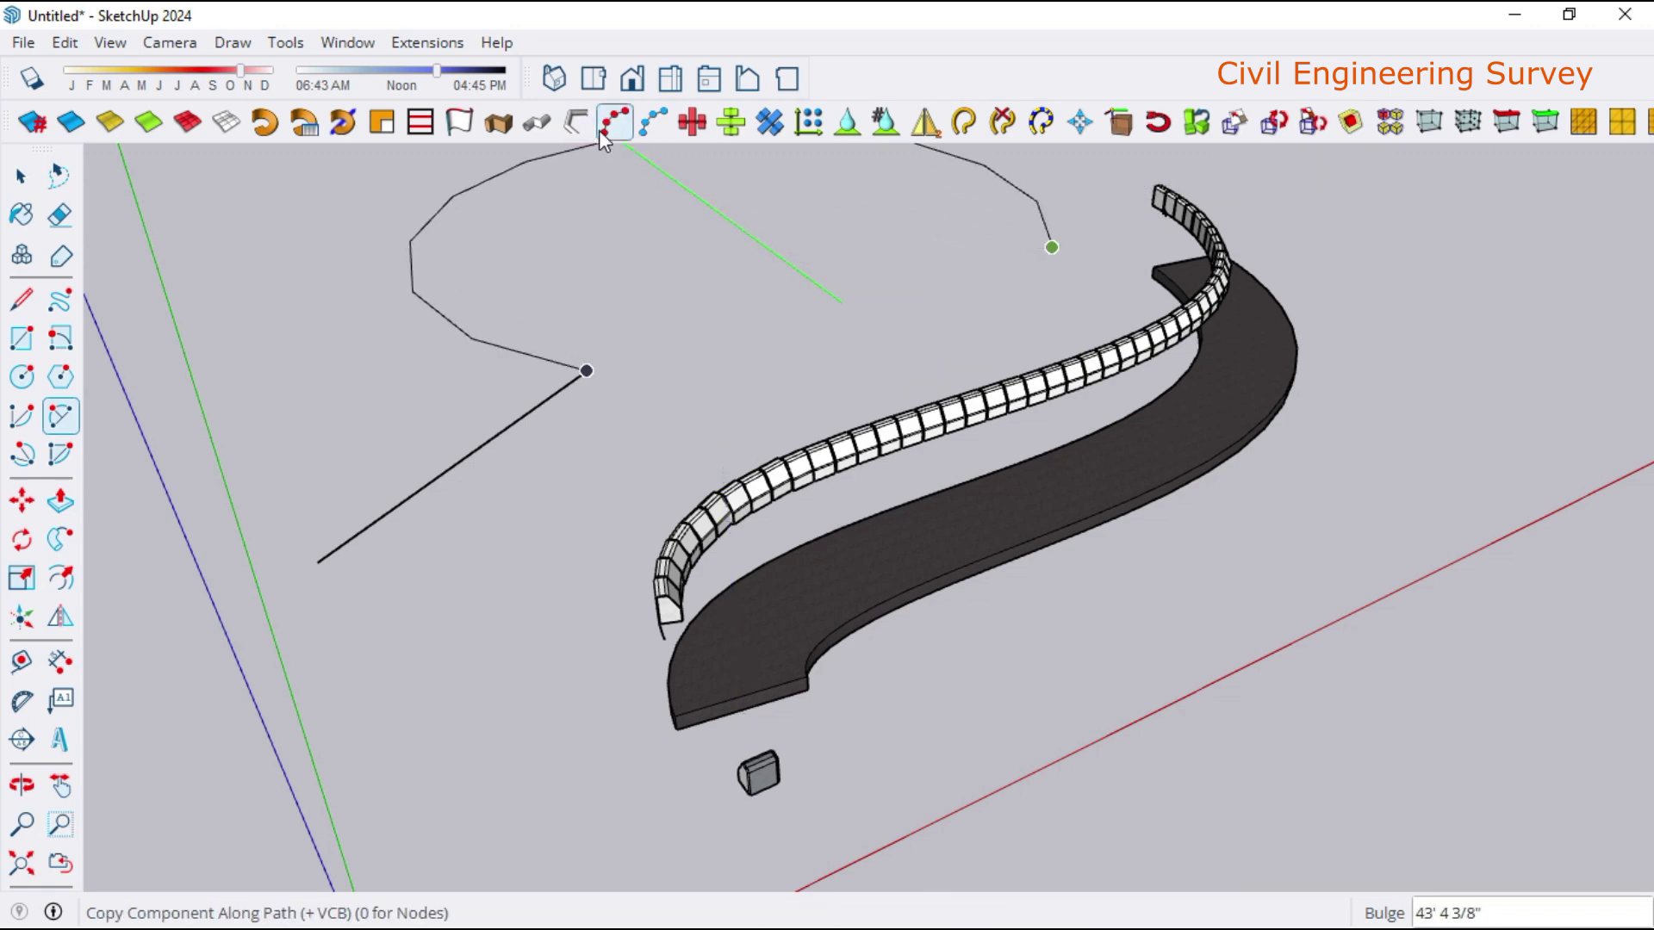
{"action": "left_click", "coordinate": [603, 76]}
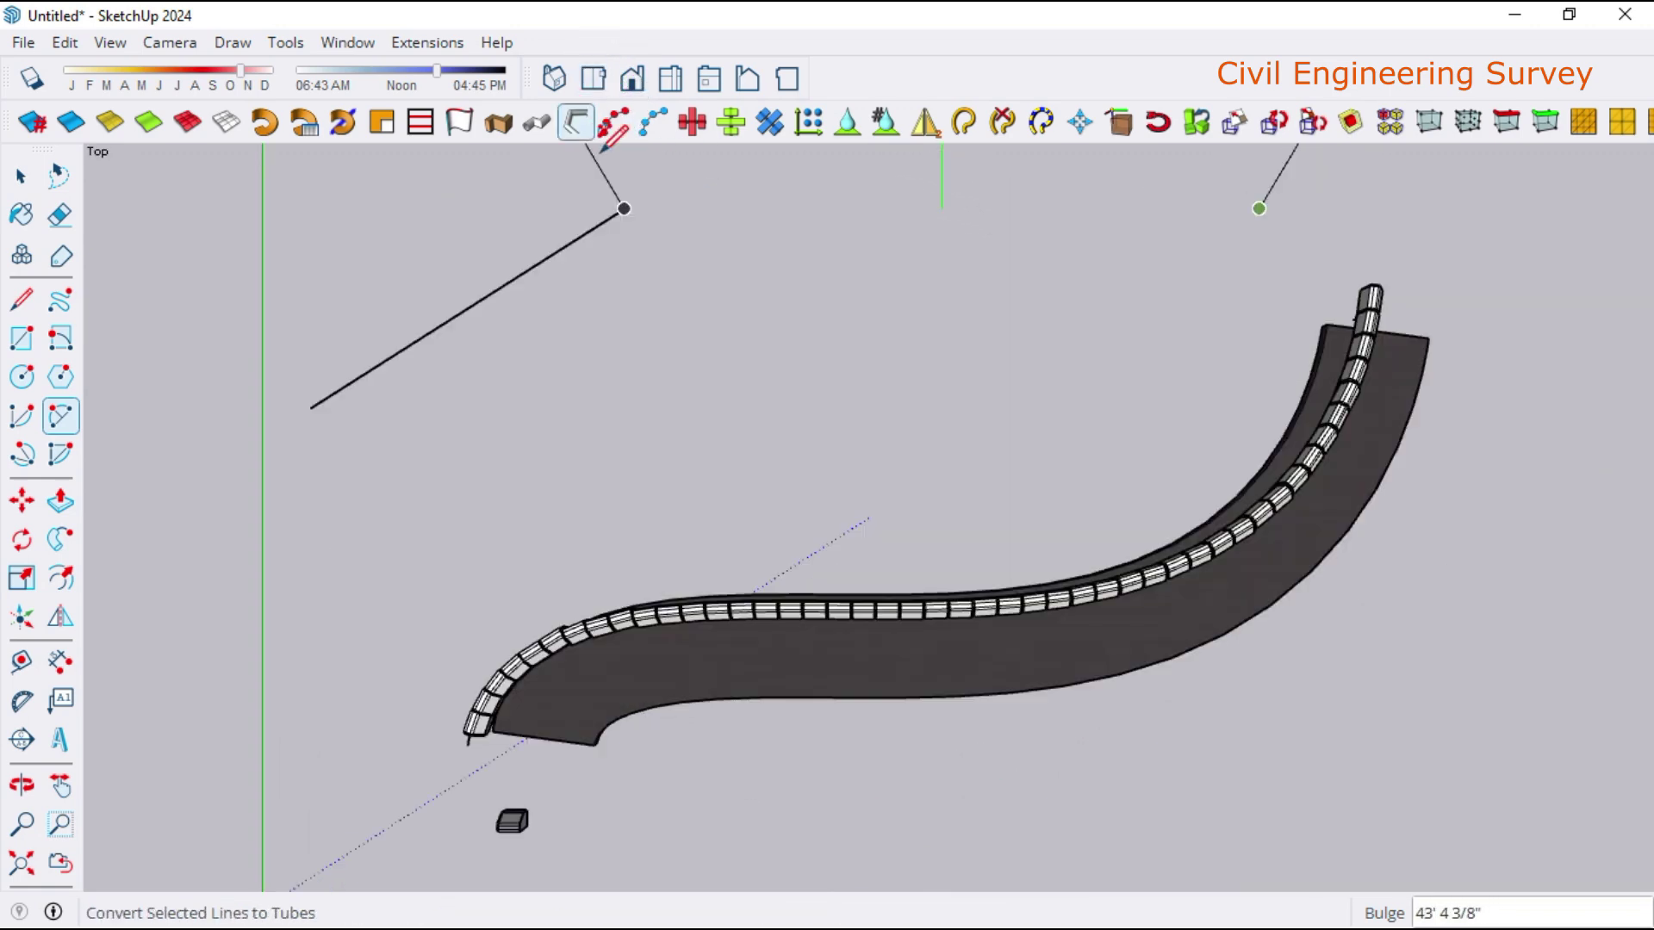
{"action": "scroll", "coordinate": [706, 282], "scroll_direction": "down", "scroll_amount": 2}
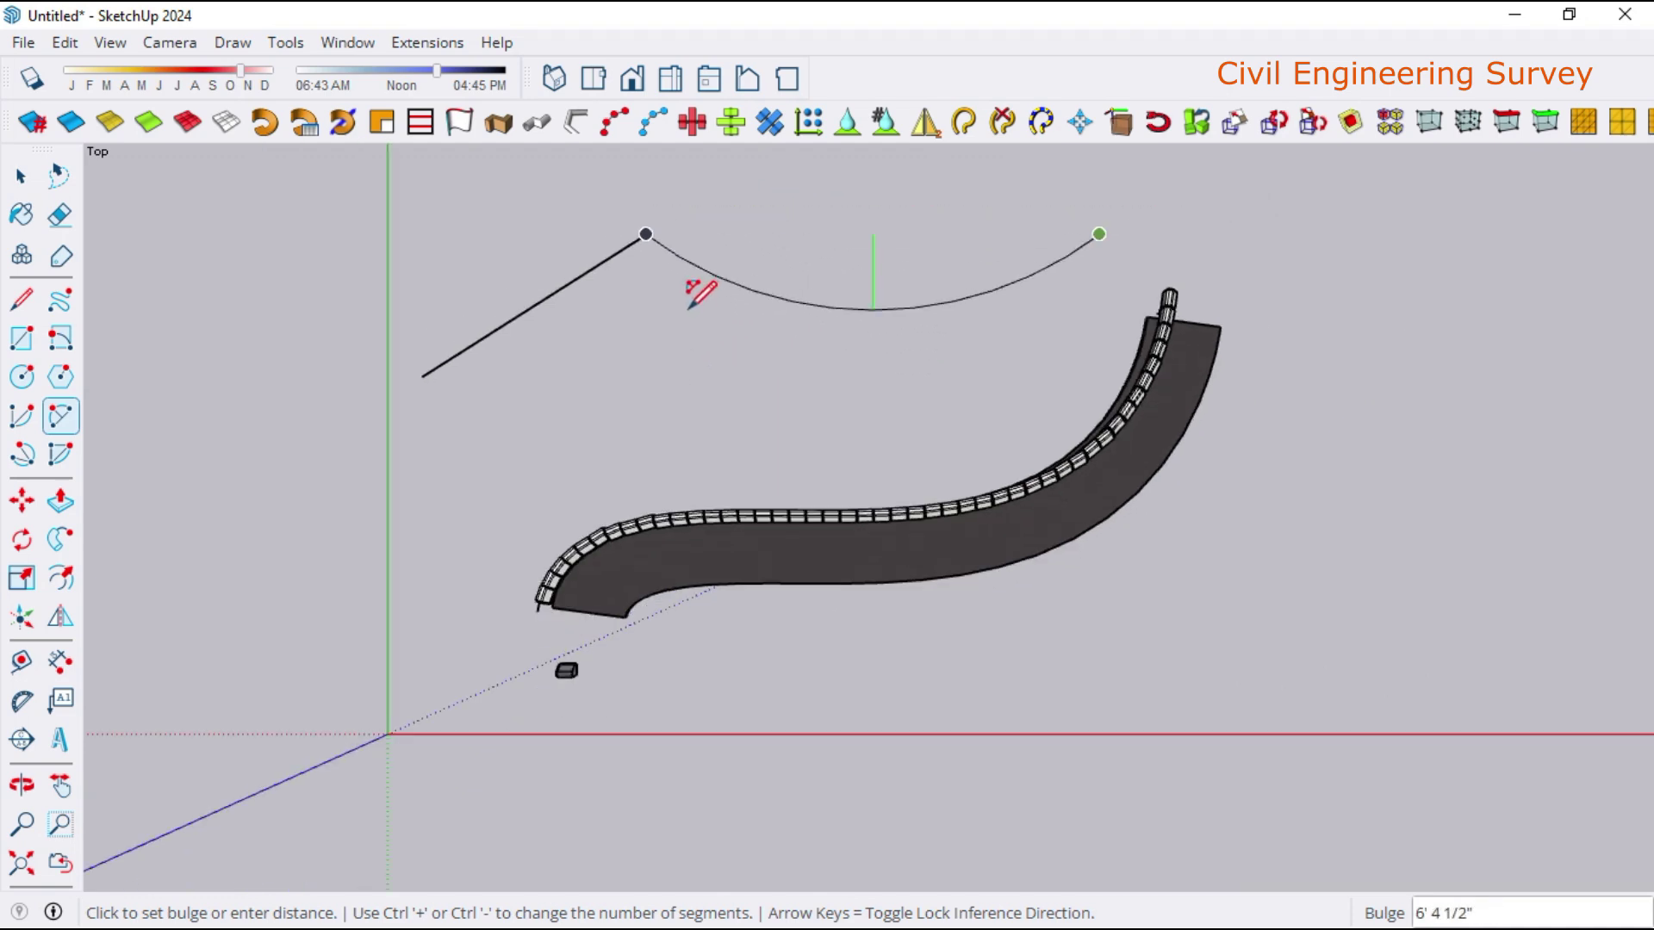
{"action": "scroll", "coordinate": [701, 287], "scroll_direction": "down", "scroll_amount": 1}
{"action": "scroll", "coordinate": [758, 250], "scroll_direction": "down", "scroll_amount": 1}
{"action": "scroll", "coordinate": [765, 224], "scroll_direction": "up", "scroll_amount": 1}
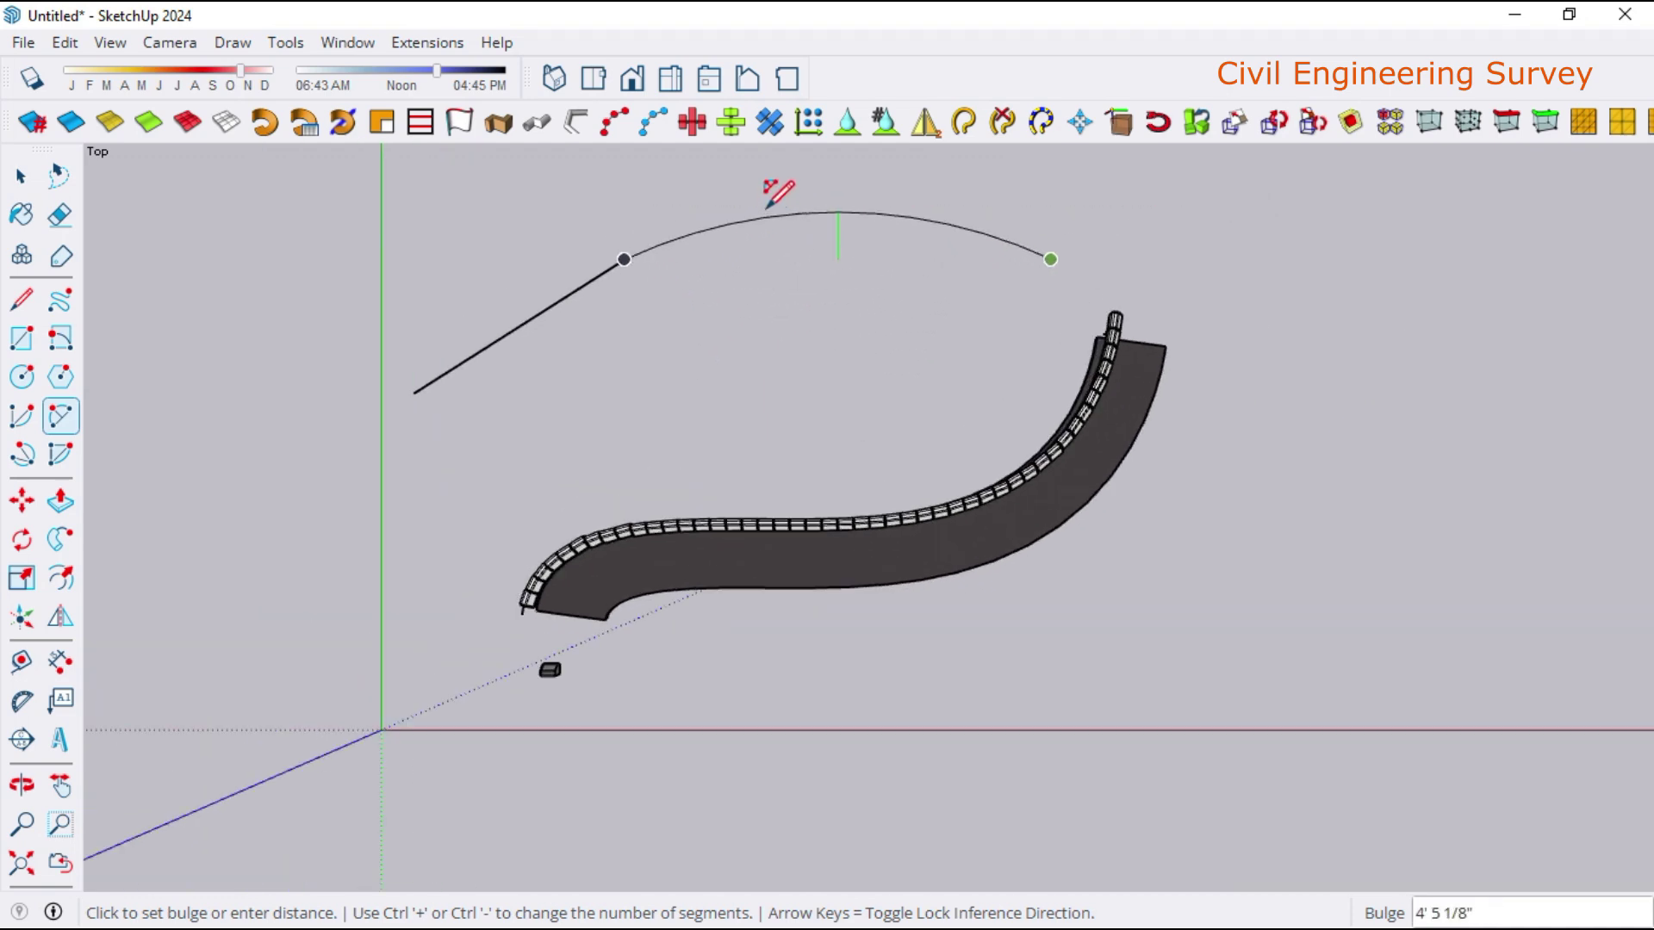
{"action": "left_click", "coordinate": [772, 189]}
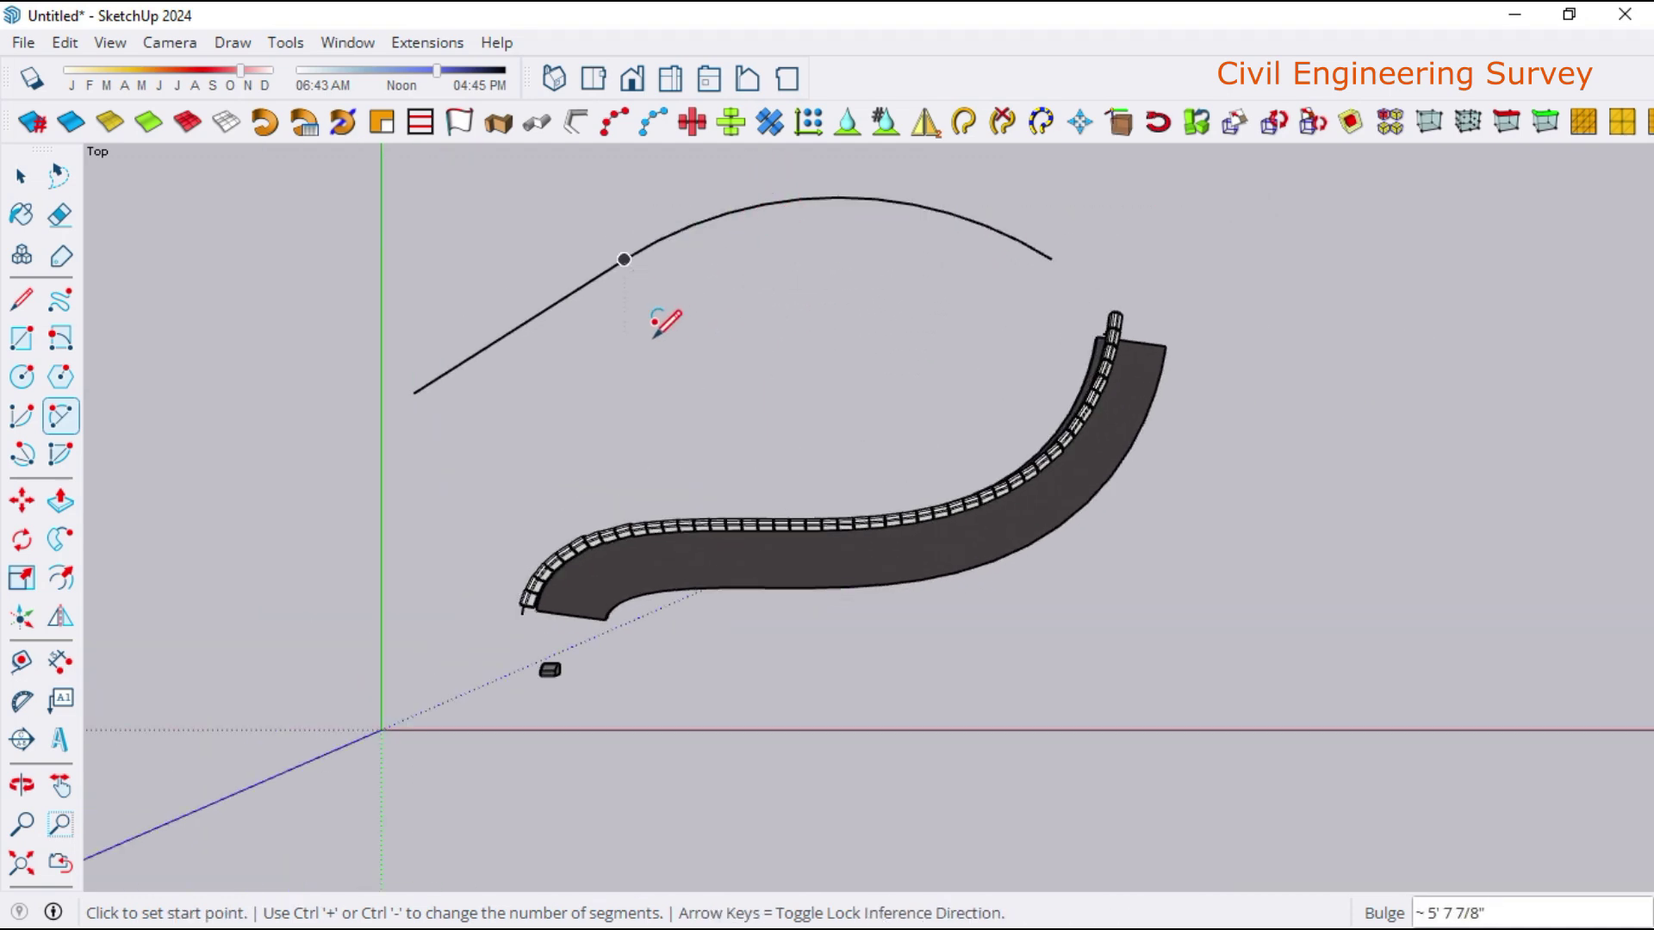
{"action": "scroll", "coordinate": [443, 462], "scroll_direction": "down", "scroll_amount": 1}
- Orbit and zoom in 3D perspective to inspect the new line-and-arc path beside the curb
{"action": "mouse_move", "coordinate": [443, 461]}
{"action": "middle_mouse_down"}
{"action": "mouse_move", "coordinate": [1120, 364]}
{"action": "mouse_move", "coordinate": [1366, 269]}
{"action": "mouse_move", "coordinate": [1303, 247]}
{"action": "middle_mouse_up"}
{"action": "scroll", "coordinate": [430, 560], "scroll_direction": "up", "scroll_amount": 2}
{"action": "mouse_move", "coordinate": [370, 581]}
{"action": "middle_mouse_down"}
{"action": "mouse_move", "coordinate": [720, 477]}
{"action": "mouse_move", "coordinate": [528, 525]}
{"action": "mouse_move", "coordinate": [365, 602]}
{"action": "mouse_move", "coordinate": [483, 489]}
{"action": "mouse_move", "coordinate": [668, 505]}
{"action": "middle_mouse_up"}
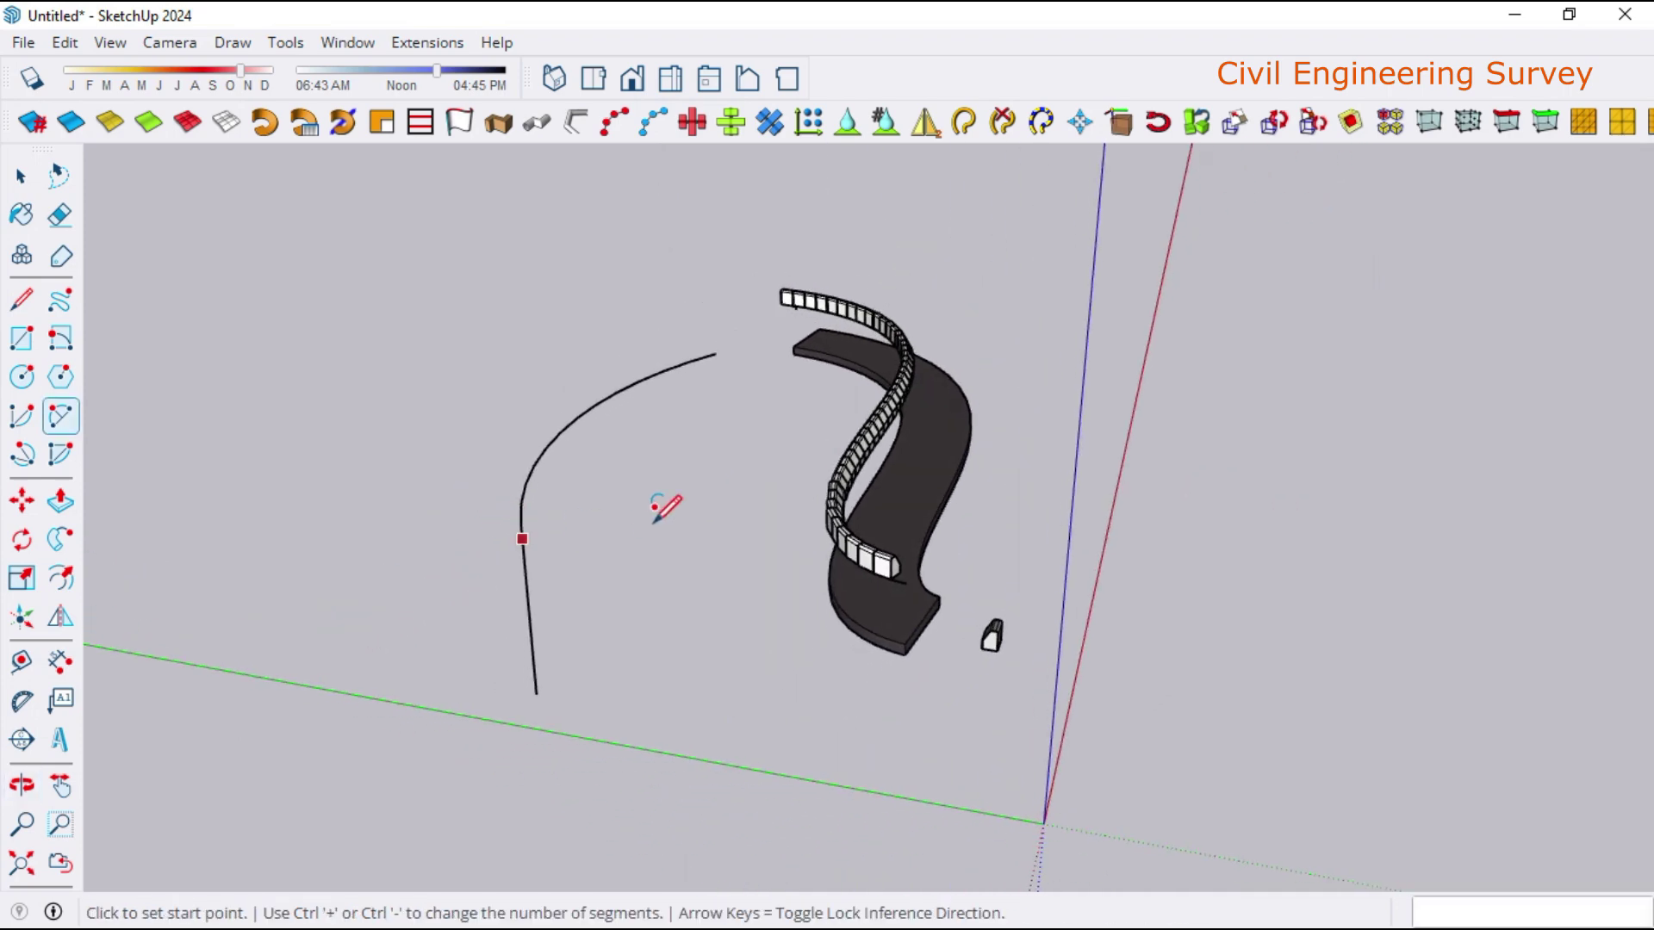
{"action": "scroll", "coordinate": [686, 450], "scroll_direction": "down", "scroll_amount": 2}
{"action": "mouse_move", "coordinate": [686, 451]}
{"action": "middle_mouse_down"}
{"action": "mouse_move", "coordinate": [462, 649]}
{"action": "mouse_move", "coordinate": [528, 616]}
{"action": "mouse_move", "coordinate": [380, 612]}
{"action": "mouse_move", "coordinate": [151, 643]}
{"action": "mouse_move", "coordinate": [52, 676]}
{"action": "middle_mouse_up"}
{"action": "scroll", "coordinate": [527, 620], "scroll_direction": "up", "scroll_amount": 2}
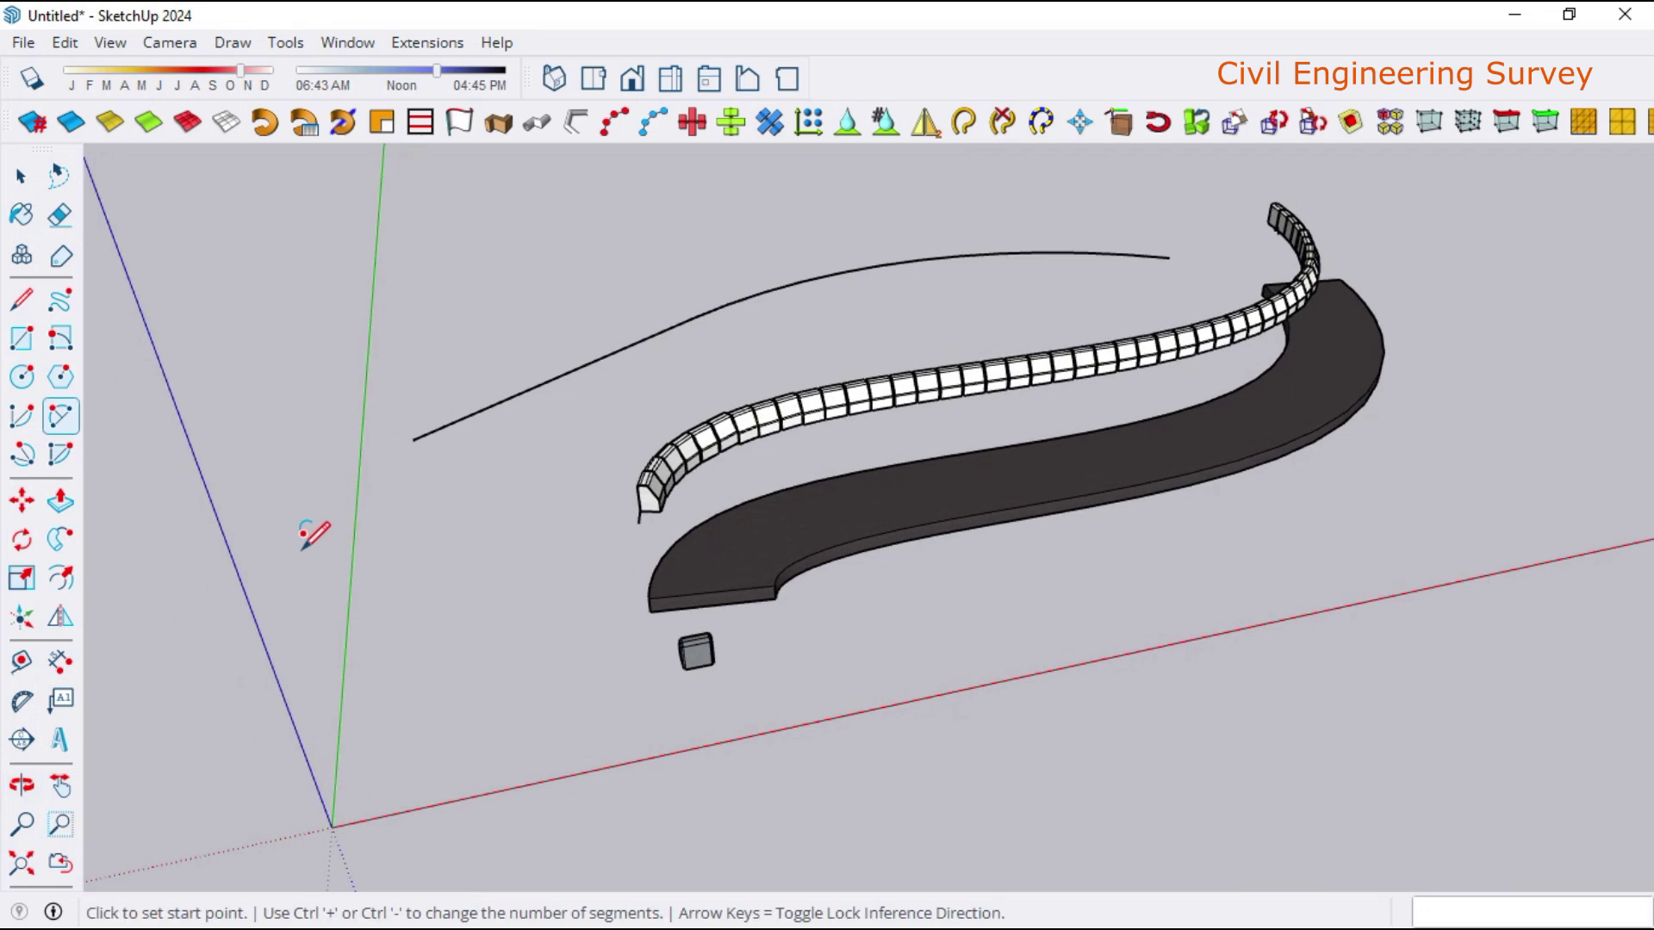
{"action": "scroll", "coordinate": [499, 369], "scroll_direction": "up", "scroll_amount": 2}
{"action": "scroll", "coordinate": [472, 395], "scroll_direction": "up", "scroll_amount": 2}
{"action": "mouse_move", "coordinate": [473, 396]}
{"action": "middle_mouse_down"}
{"action": "mouse_move", "coordinate": [533, 499]}
{"action": "mouse_move", "coordinate": [609, 506]}
{"action": "mouse_move", "coordinate": [341, 521]}
{"action": "middle_mouse_up"}
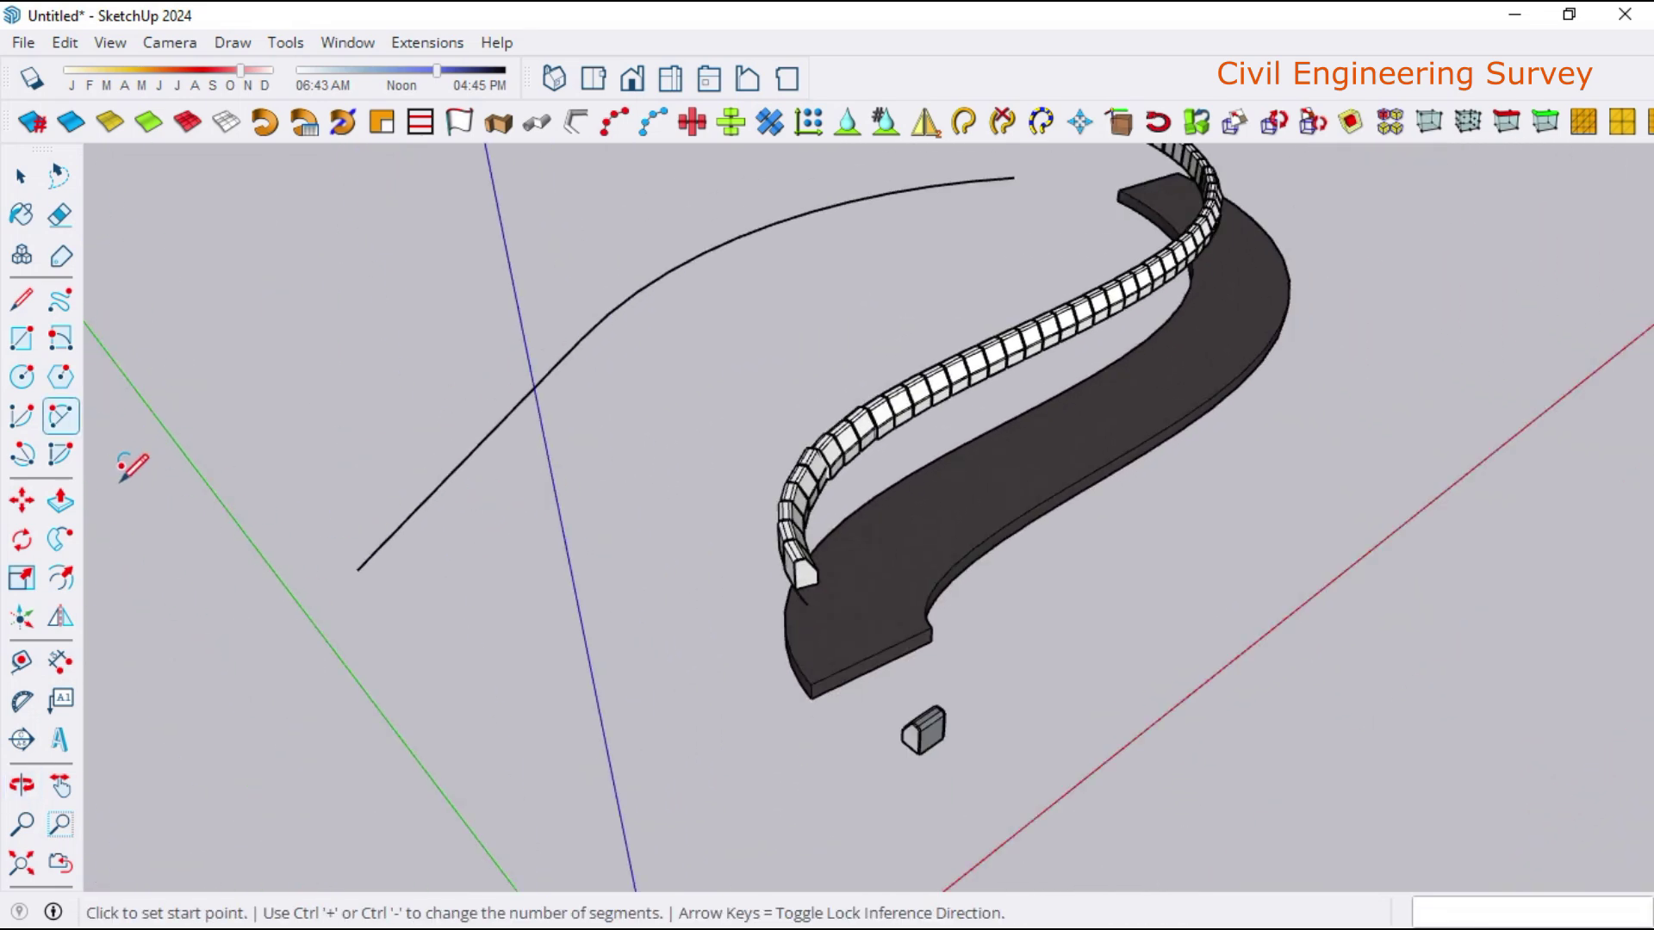
{"action": "left_click", "coordinate": [64, 582]}
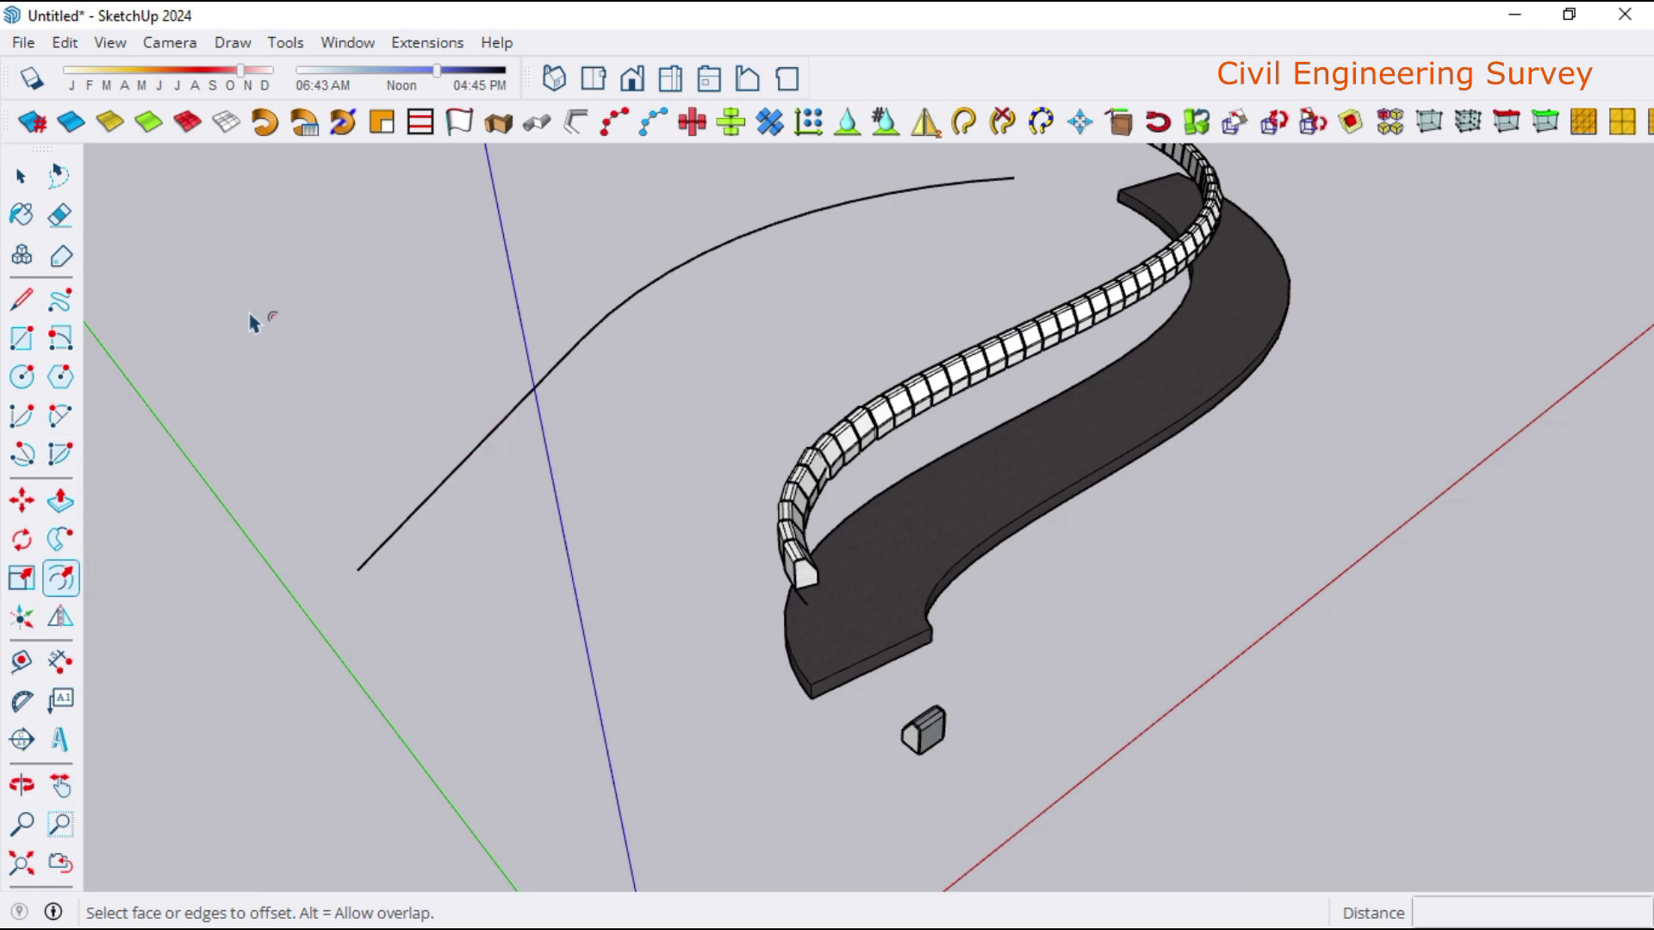
{"action": "left_click", "coordinate": [21, 179]}
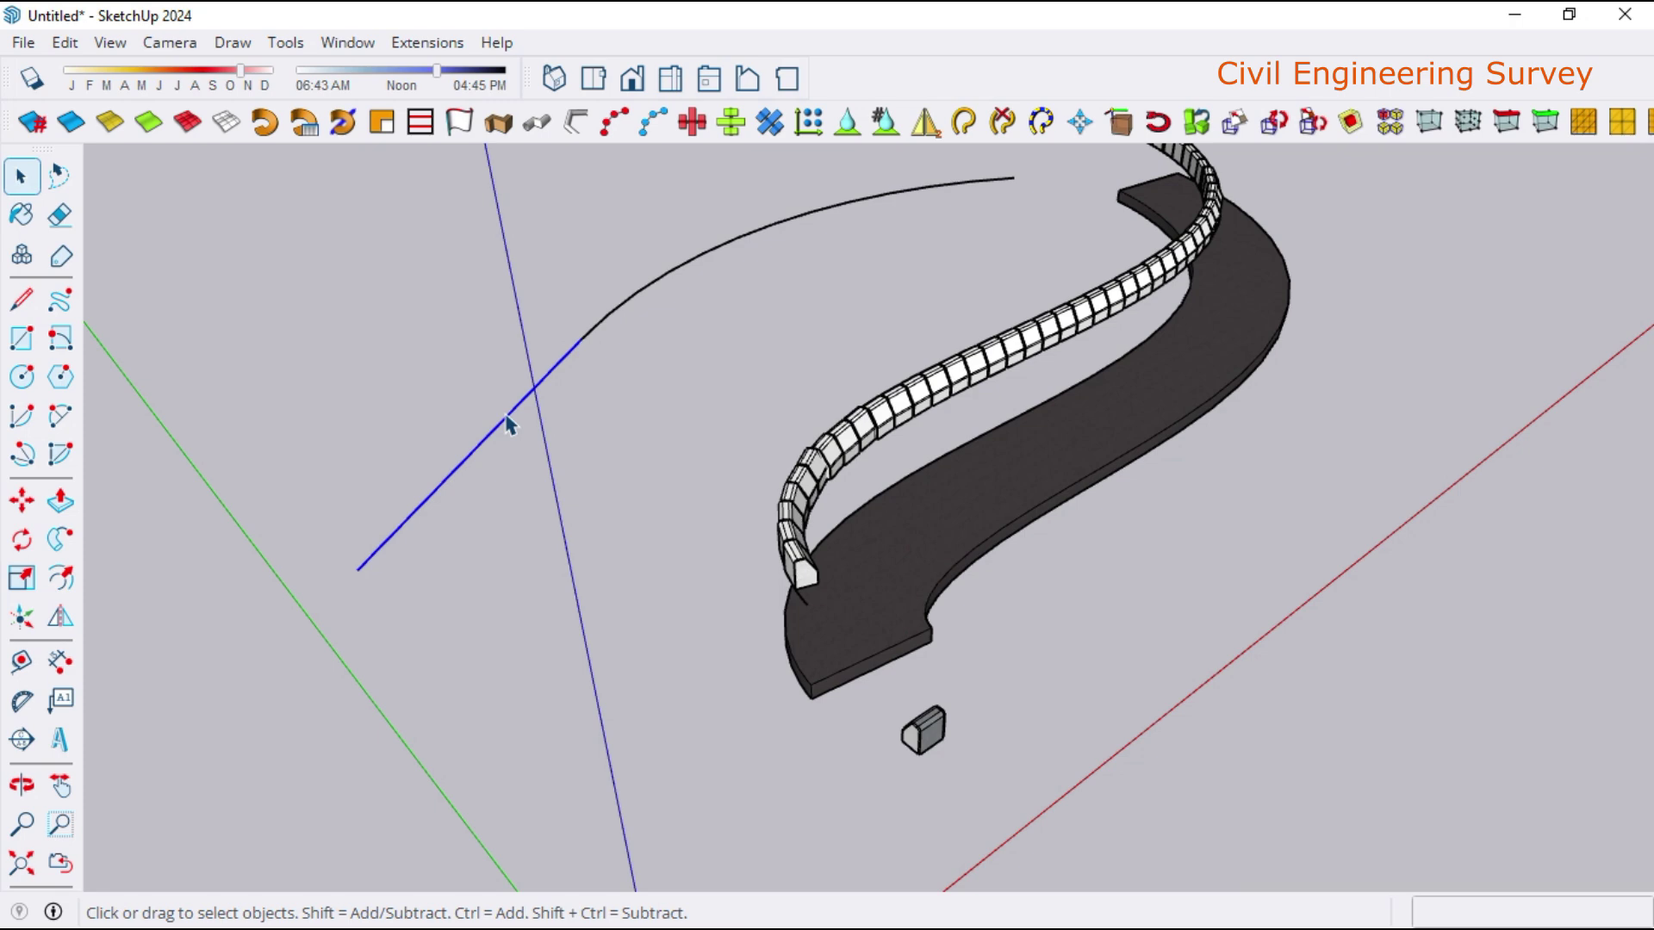
- Weld the straight line and arc into one curve using Weld Edges, then orbit to check it
{"action": "right_click", "coordinate": [506, 422]}
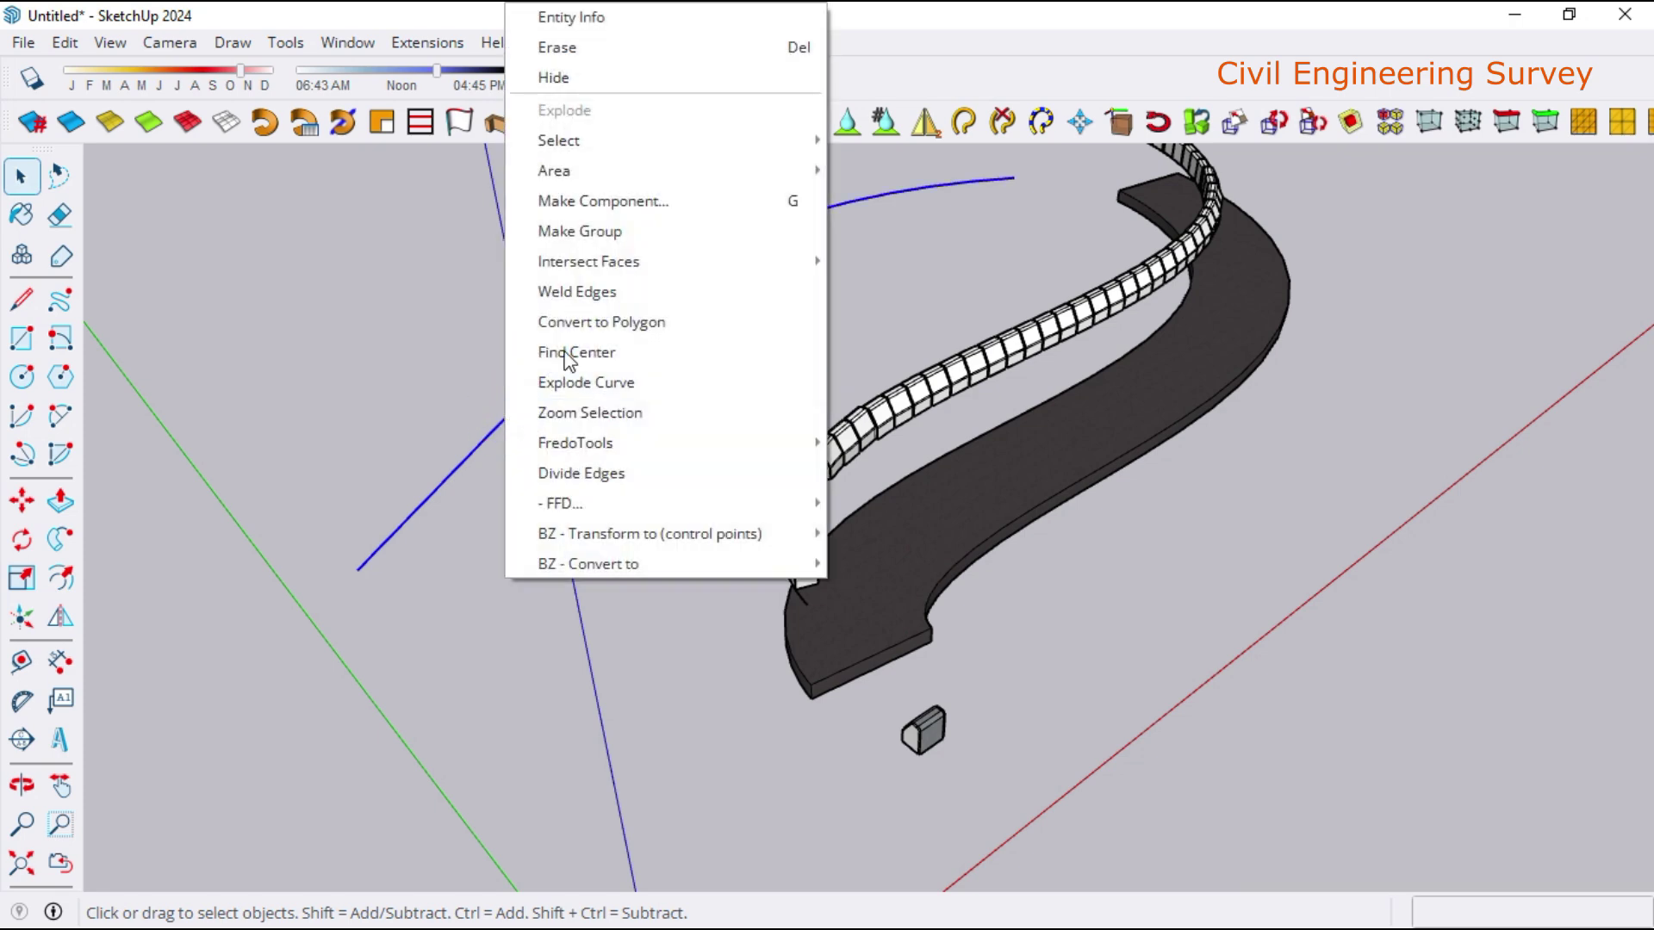
{"action": "left_click", "coordinate": [597, 293]}
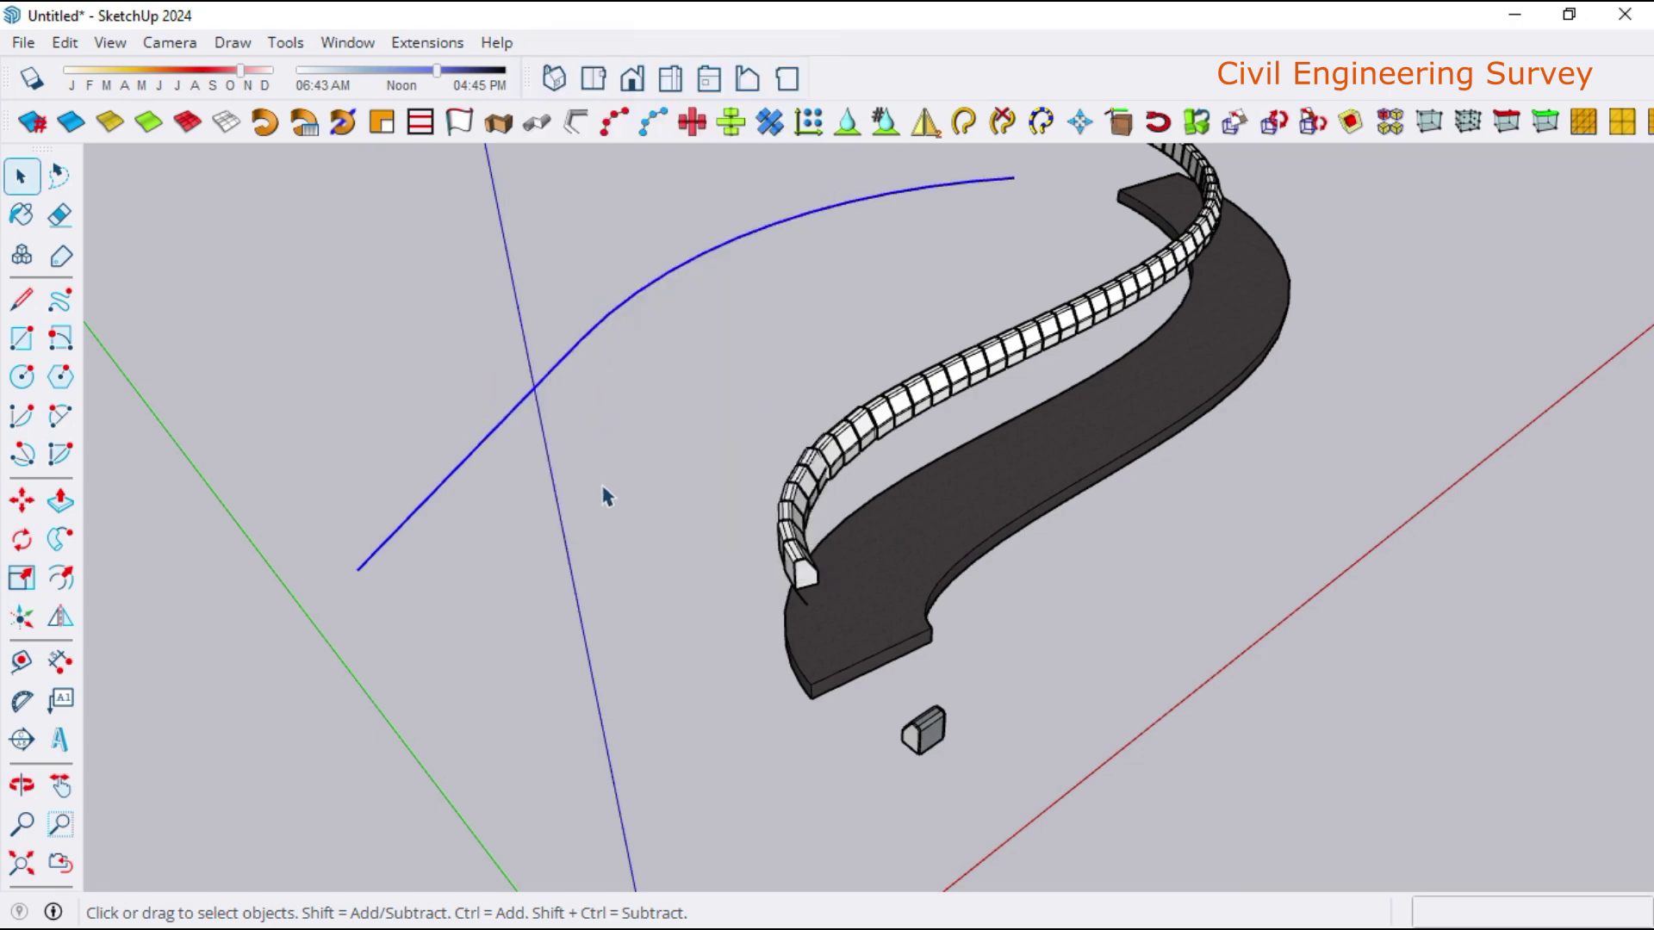
{"action": "middle_click_drag", "start_coordinate": [605, 497], "coordinate": [422, 500]}
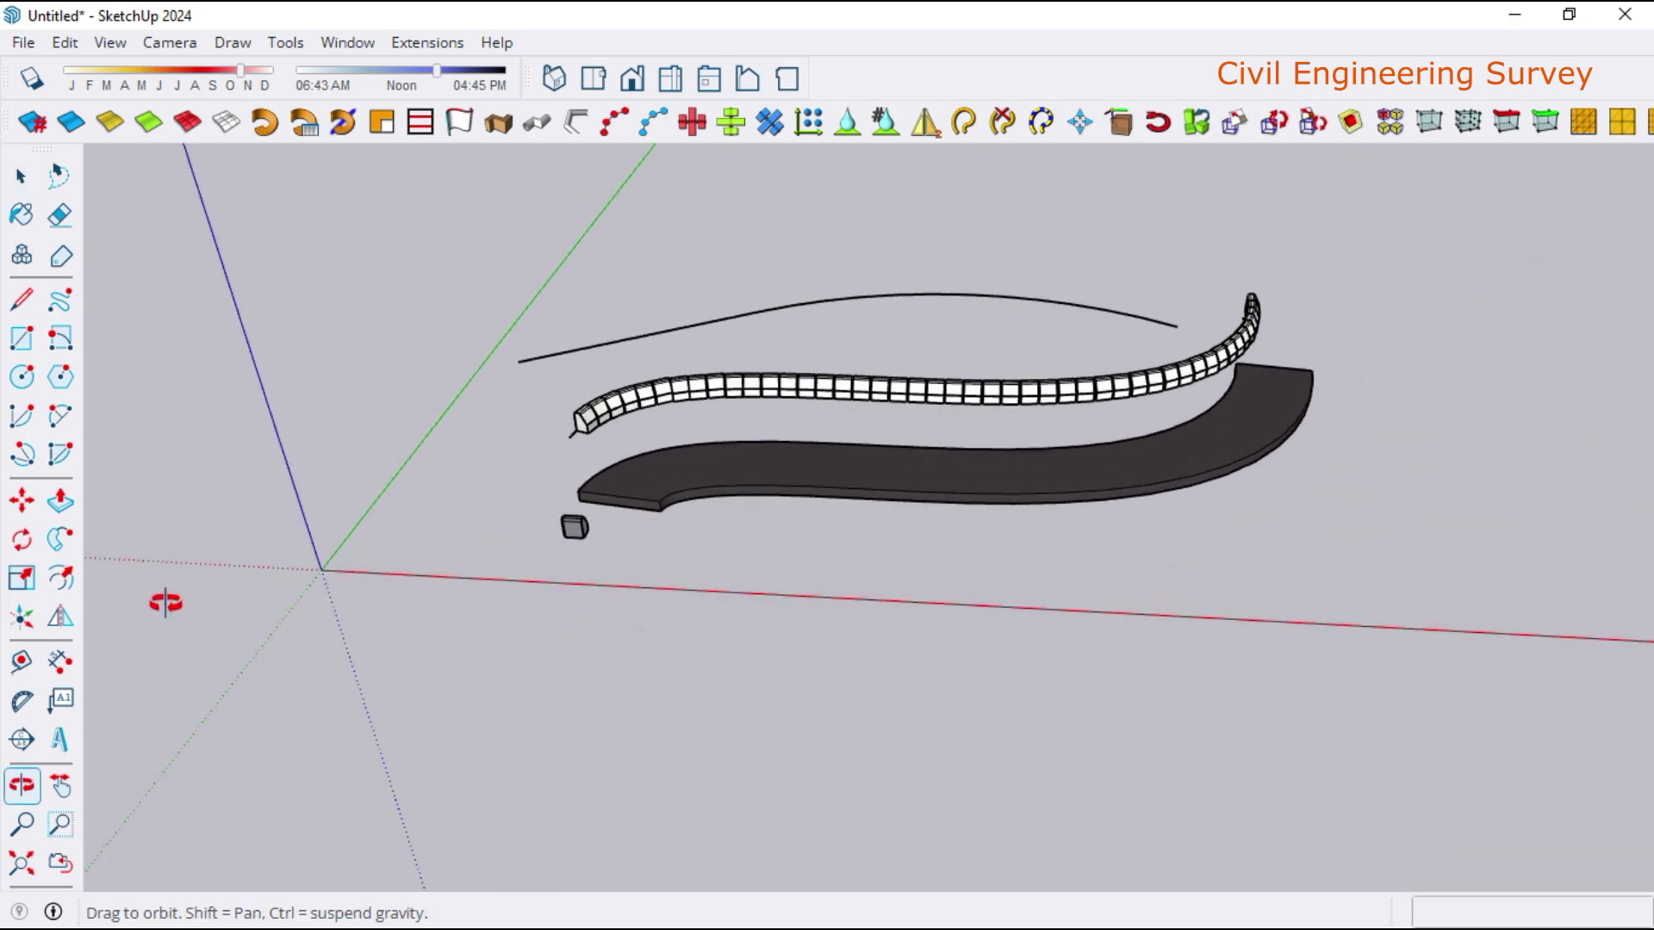
{"action": "scroll", "coordinate": [560, 379], "scroll_direction": "up", "scroll_amount": 2}
{"action": "scroll", "coordinate": [628, 358], "scroll_direction": "up", "scroll_amount": 2}
{"action": "mouse_move", "coordinate": [628, 359]}
{"action": "middle_mouse_down"}
{"action": "mouse_move", "coordinate": [750, 473]}
{"action": "mouse_move", "coordinate": [821, 479]}
{"action": "mouse_move", "coordinate": [720, 406]}
{"action": "mouse_move", "coordinate": [707, 414]}
{"action": "middle_mouse_up"}
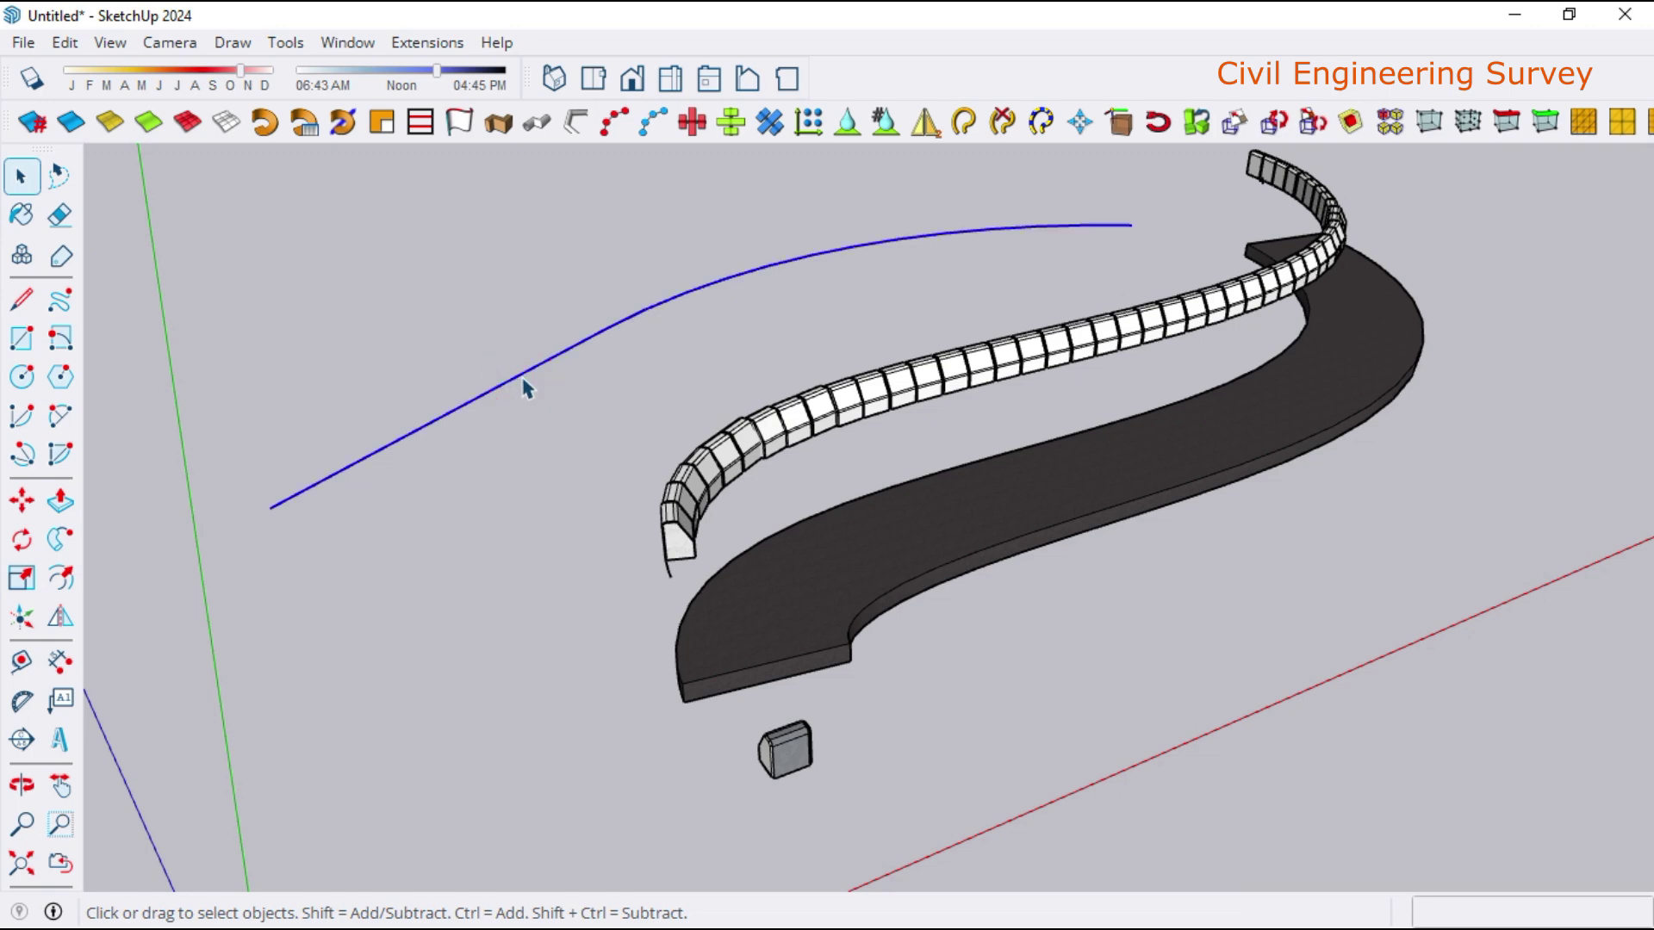
- Offset the welded curve outward, away from the road, creating a parallel second curve
{"action": "left_click", "coordinate": [74, 593]}
{"action": "left_click", "coordinate": [389, 445]}
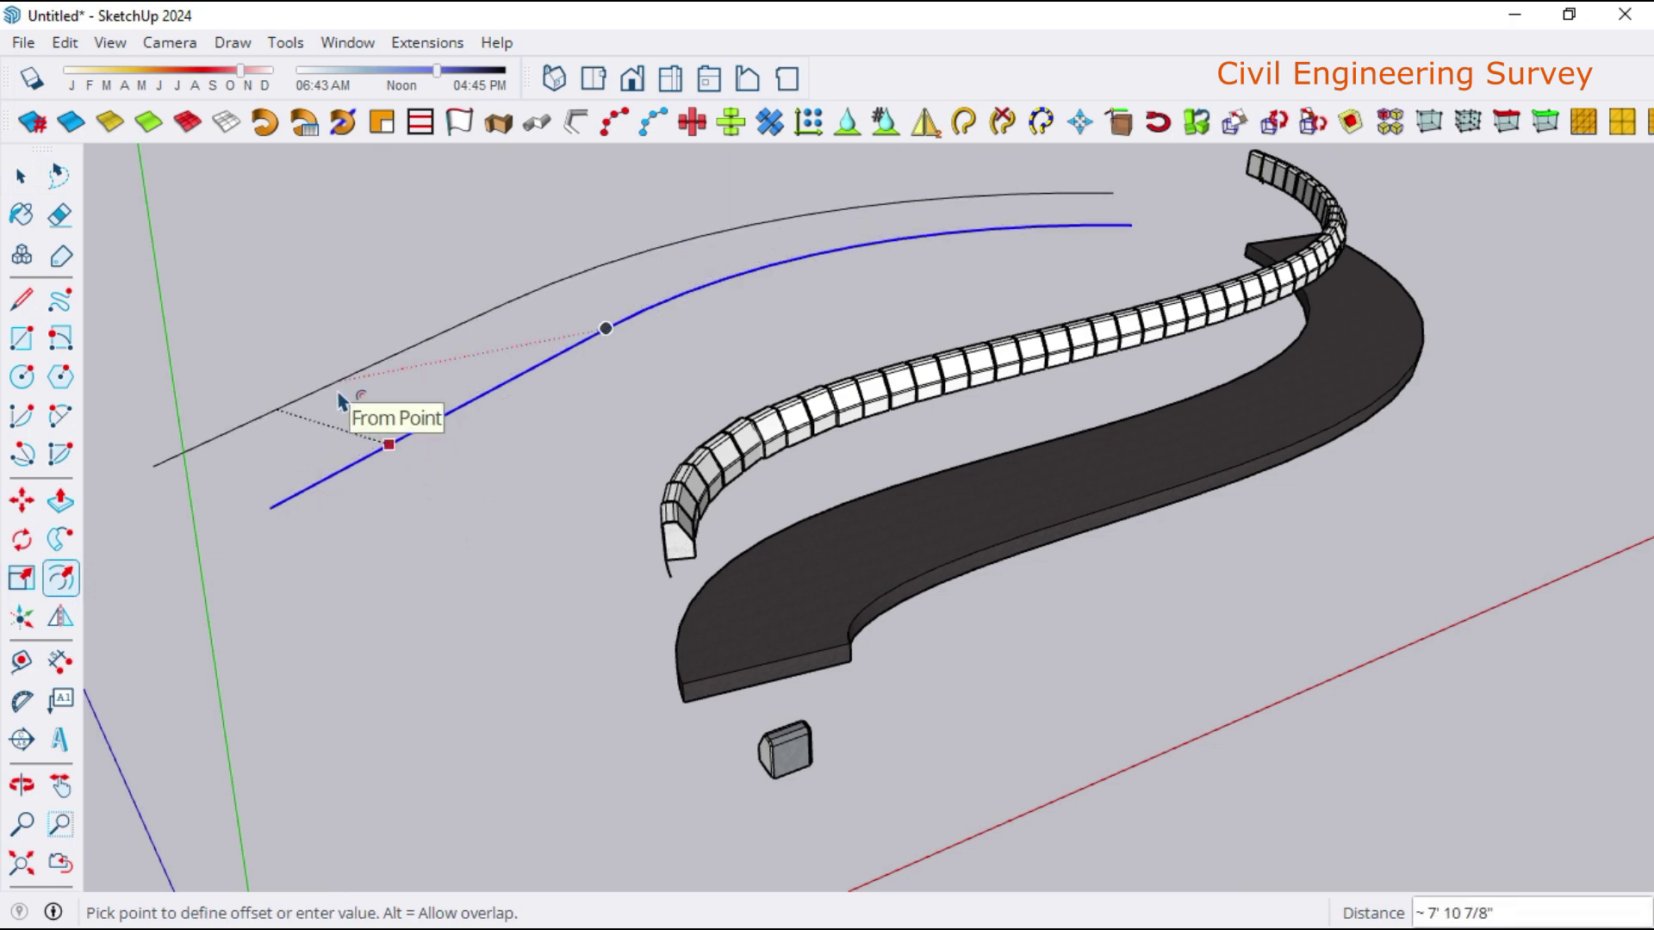
{"action": "left_click", "coordinate": [342, 401]}
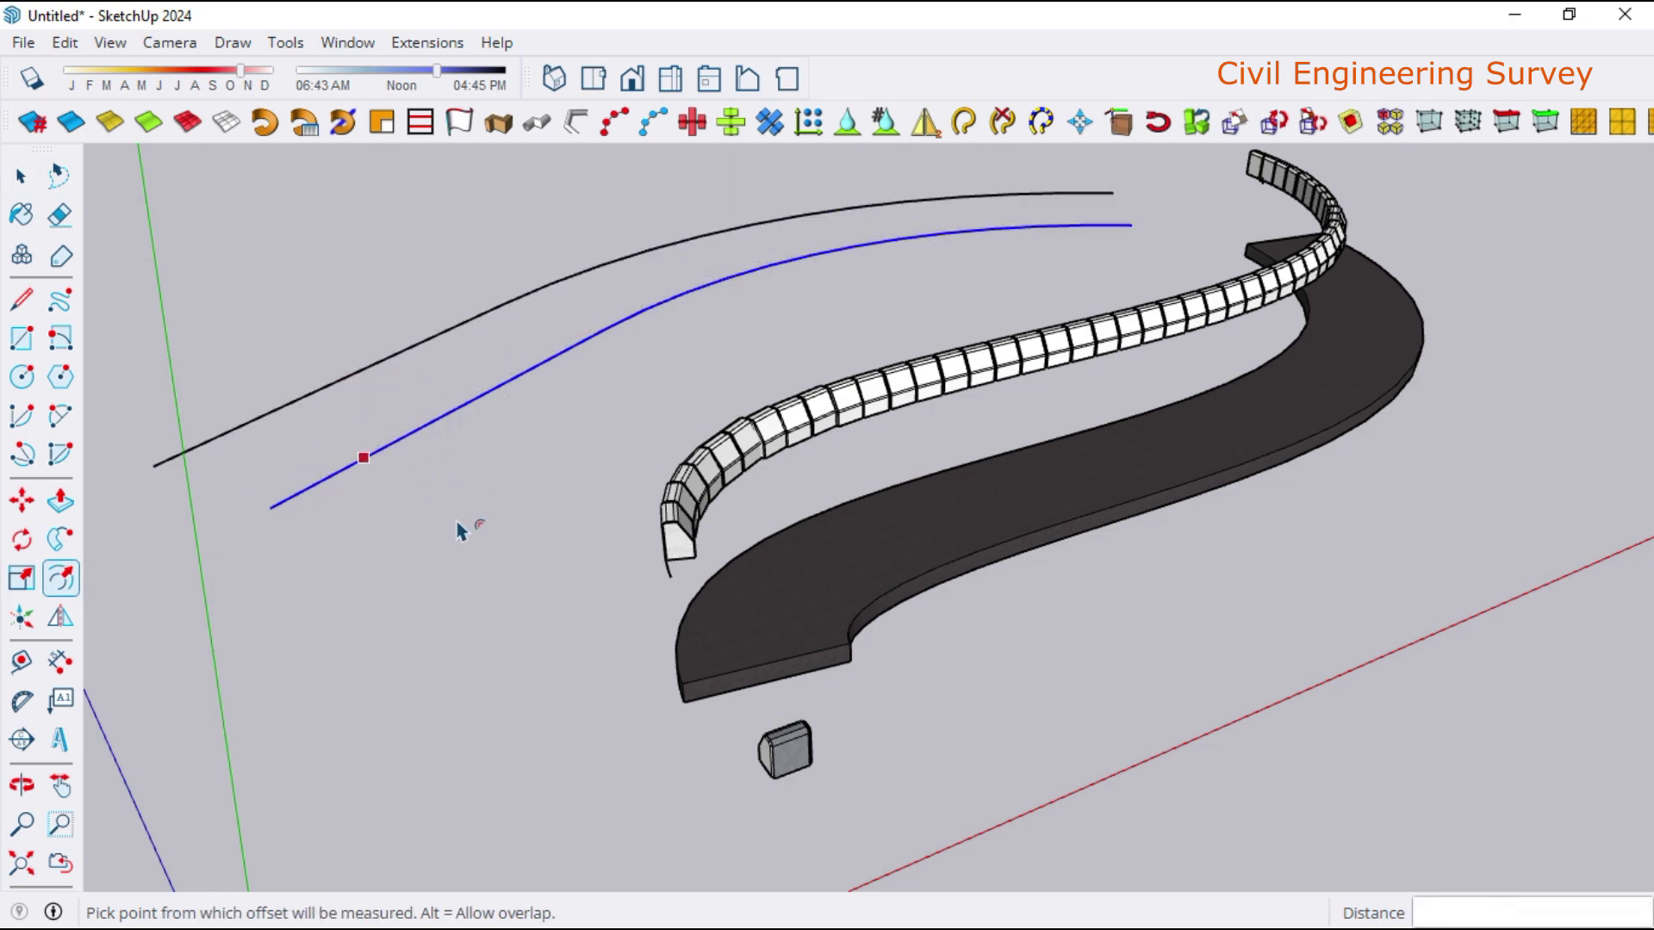
{"action": "mouse_move", "coordinate": [459, 530]}
{"action": "middle_mouse_down"}
{"action": "mouse_move", "coordinate": [572, 572]}
{"action": "mouse_move", "coordinate": [339, 598]}
{"action": "mouse_move", "coordinate": [871, 543]}
{"action": "mouse_move", "coordinate": [856, 554]}
{"action": "middle_mouse_up"}
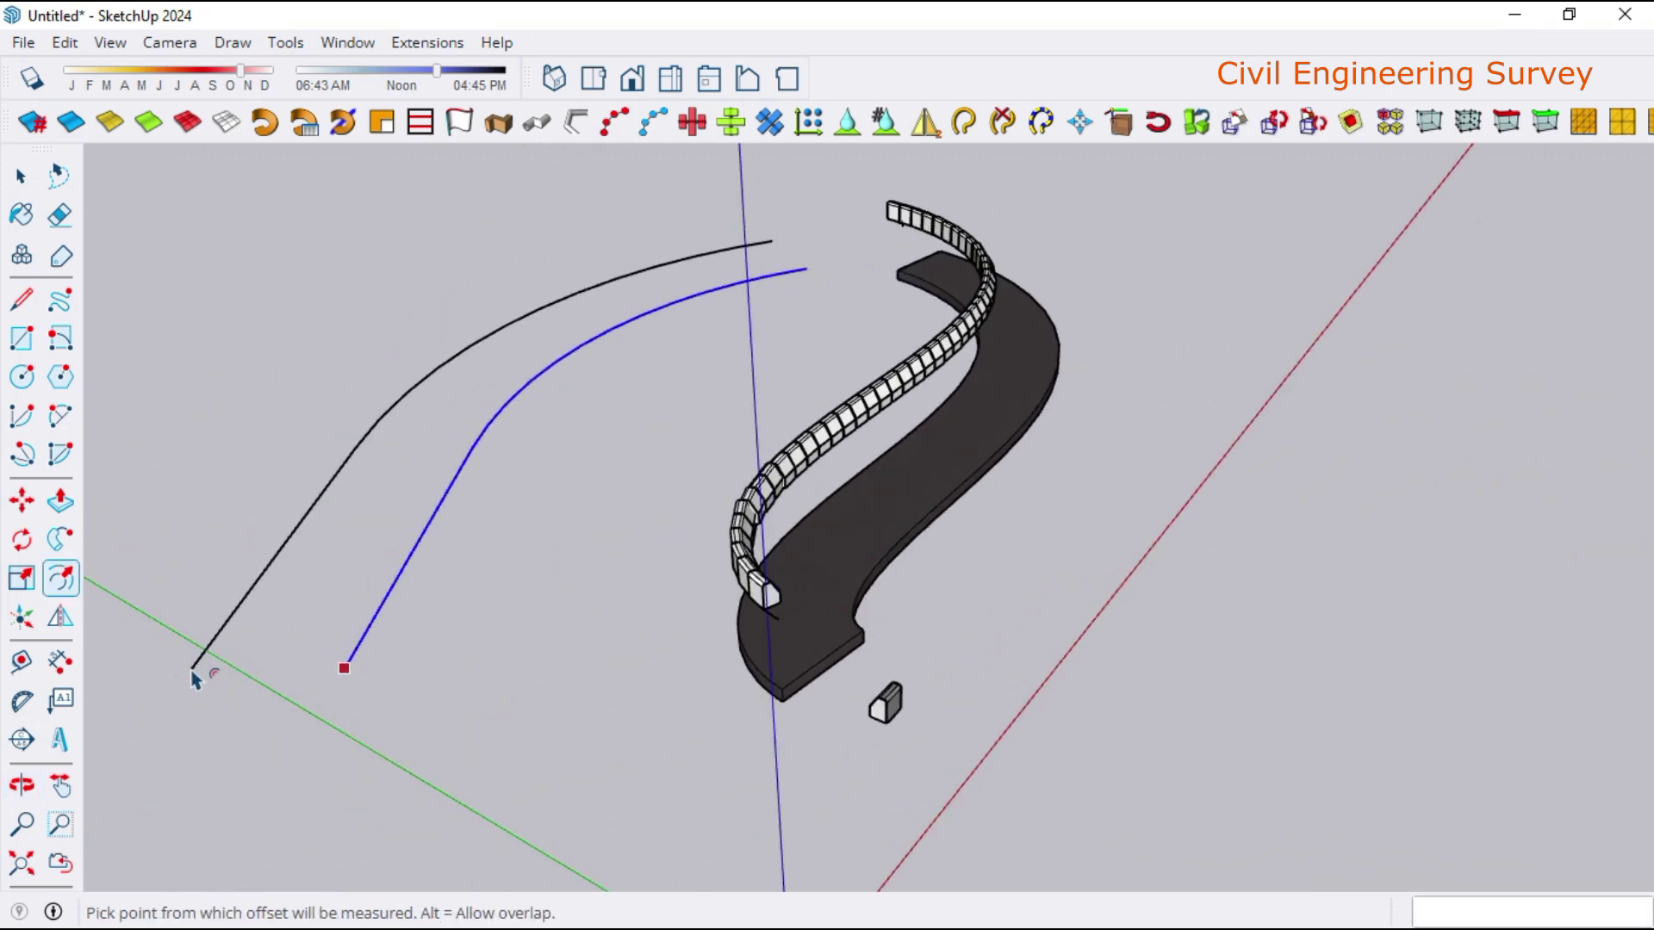
{"action": "scroll", "coordinate": [194, 680], "scroll_direction": "up", "scroll_amount": 1}
{"action": "scroll", "coordinate": [187, 674], "scroll_direction": "up", "scroll_amount": 2}
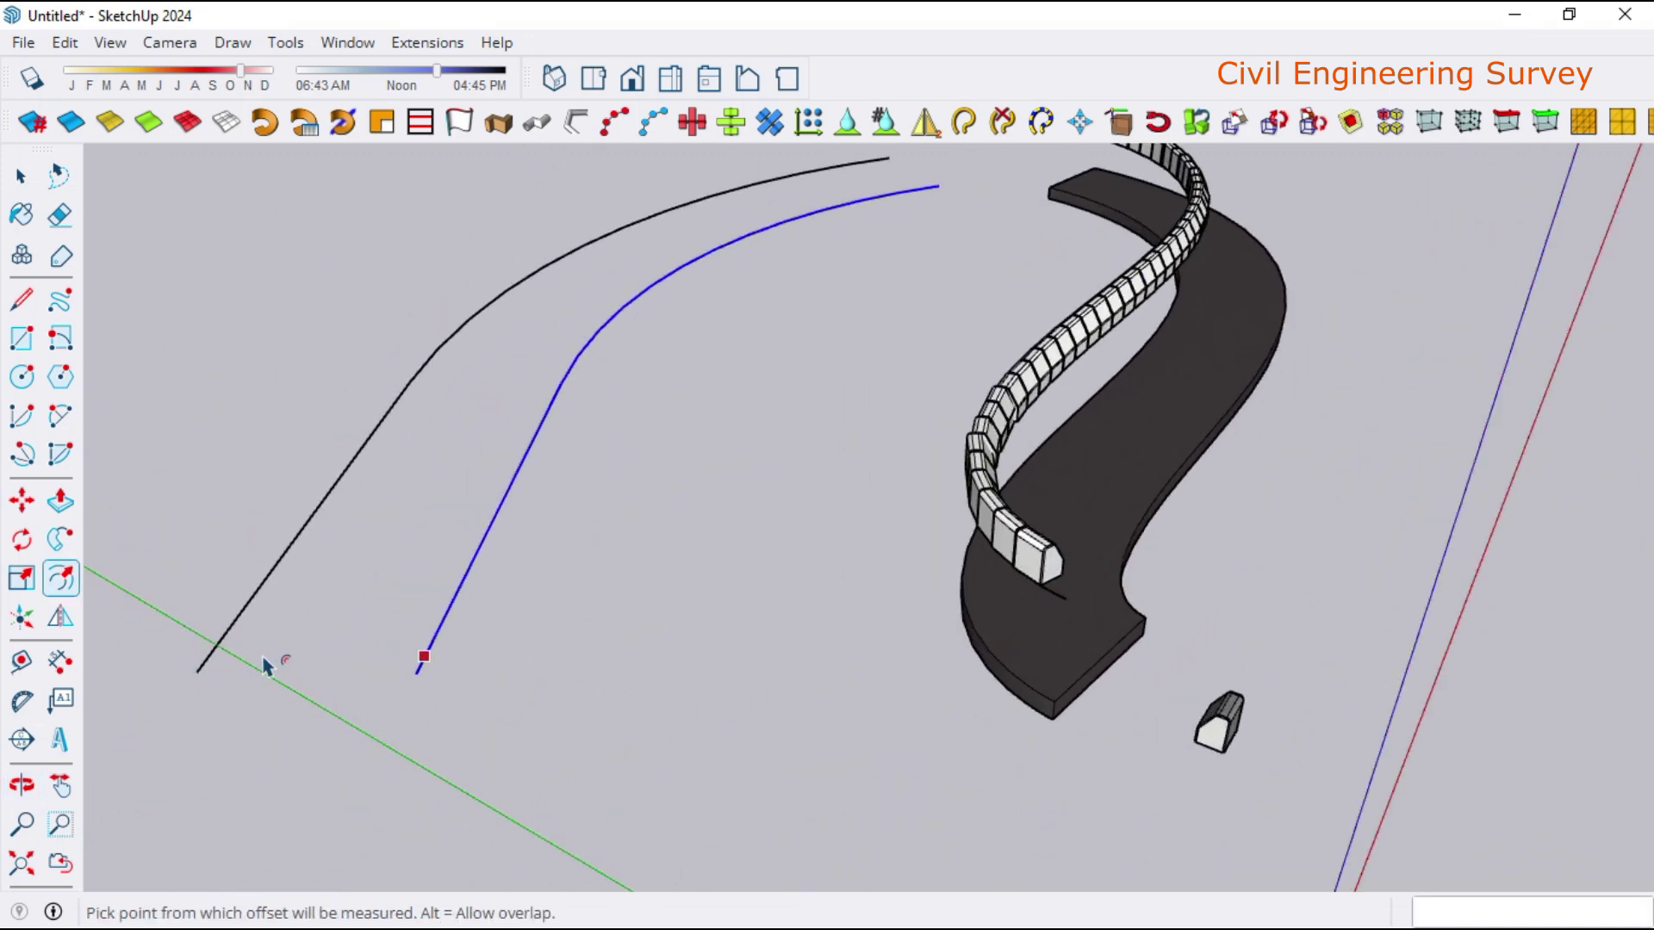
{"action": "key", "text": "Escape"}
{"action": "scroll", "coordinate": [676, 465], "scroll_direction": "down", "scroll_amount": 3}
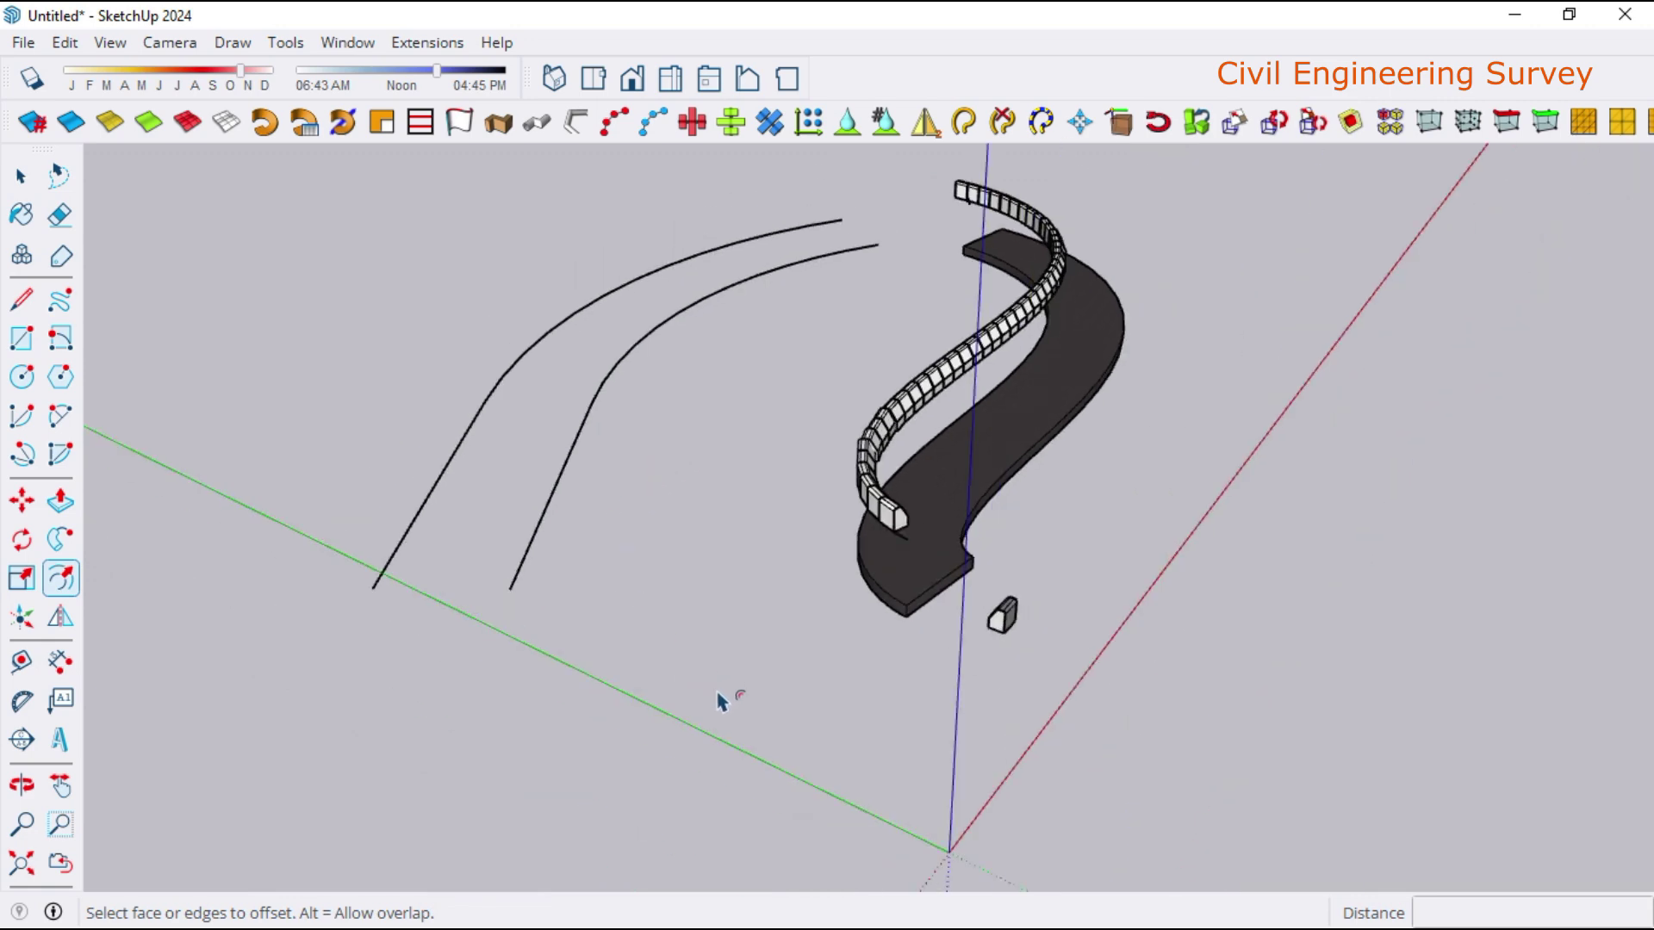
{"action": "scroll", "coordinate": [676, 686], "scroll_direction": "up", "scroll_amount": 2}
{"action": "middle_click_drag", "start_coordinate": [480, 651], "coordinate": [261, 594]}
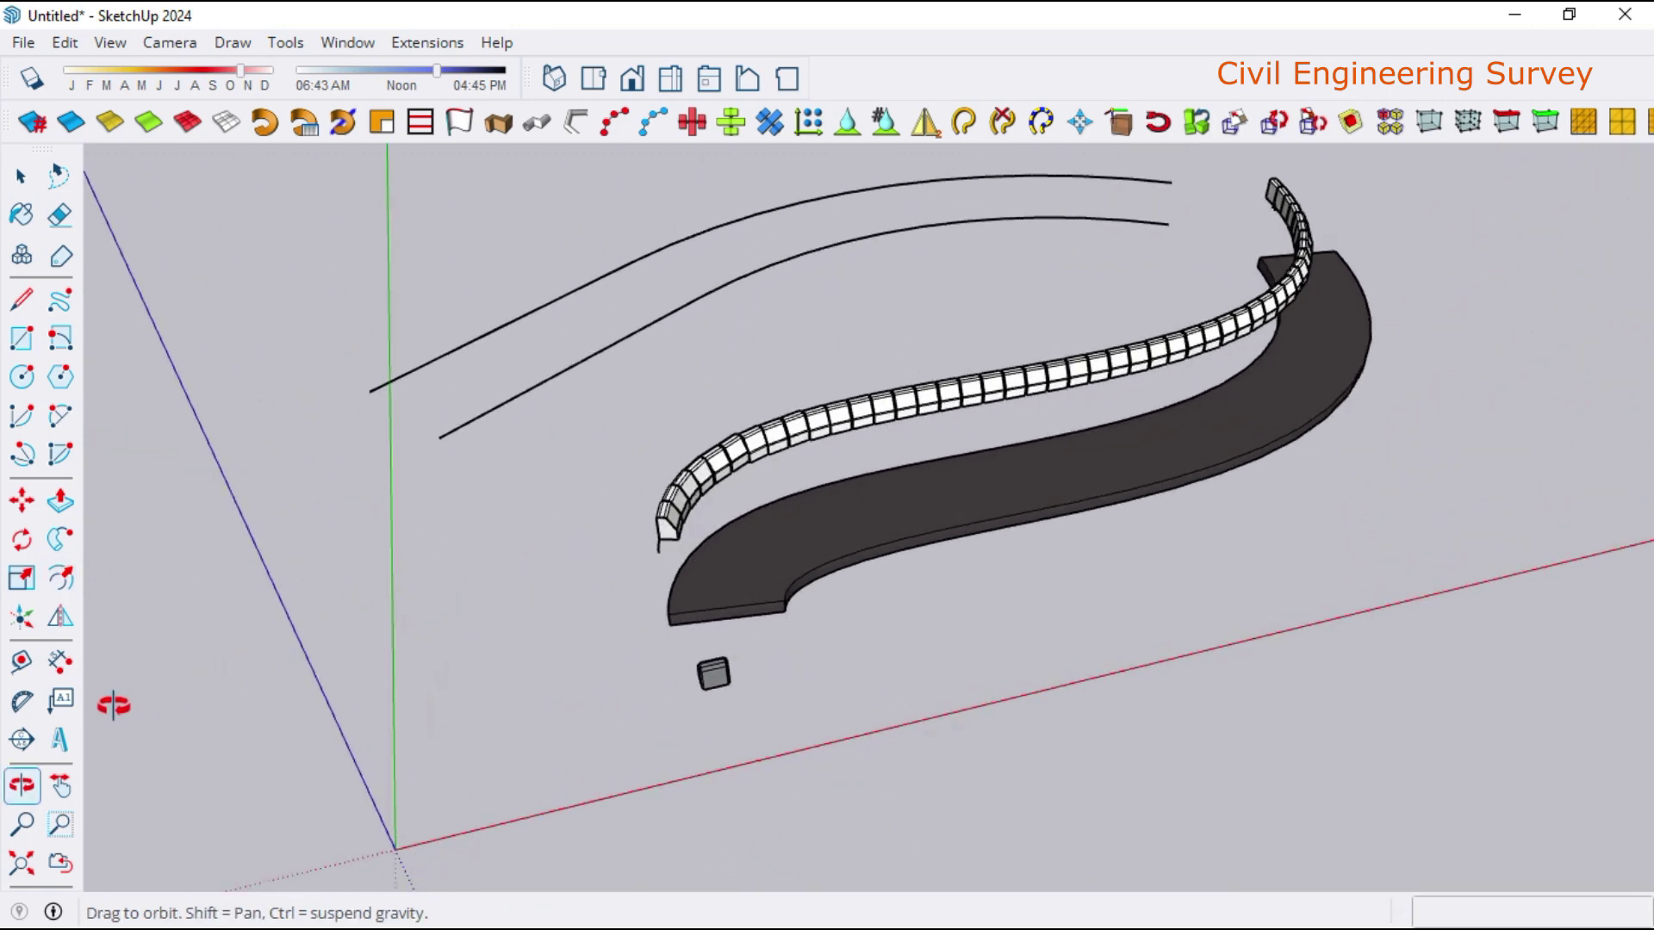
{"action": "scroll", "coordinate": [482, 387], "scroll_direction": "up", "scroll_amount": 2}
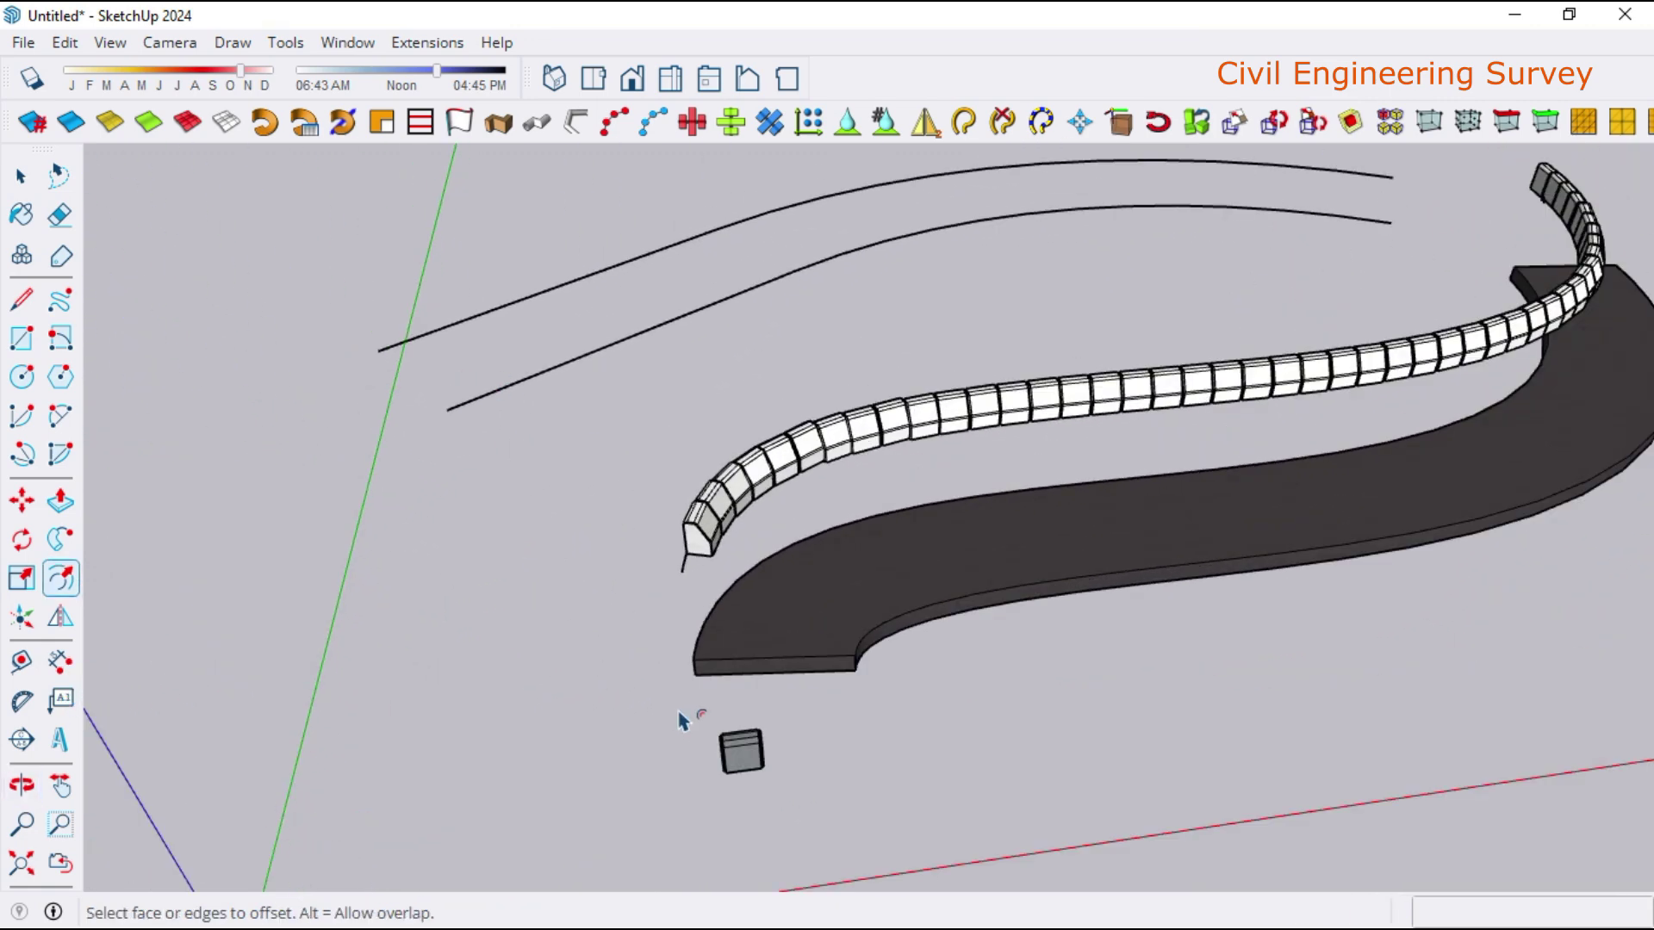
{"action": "left_click", "coordinate": [14, 175]}
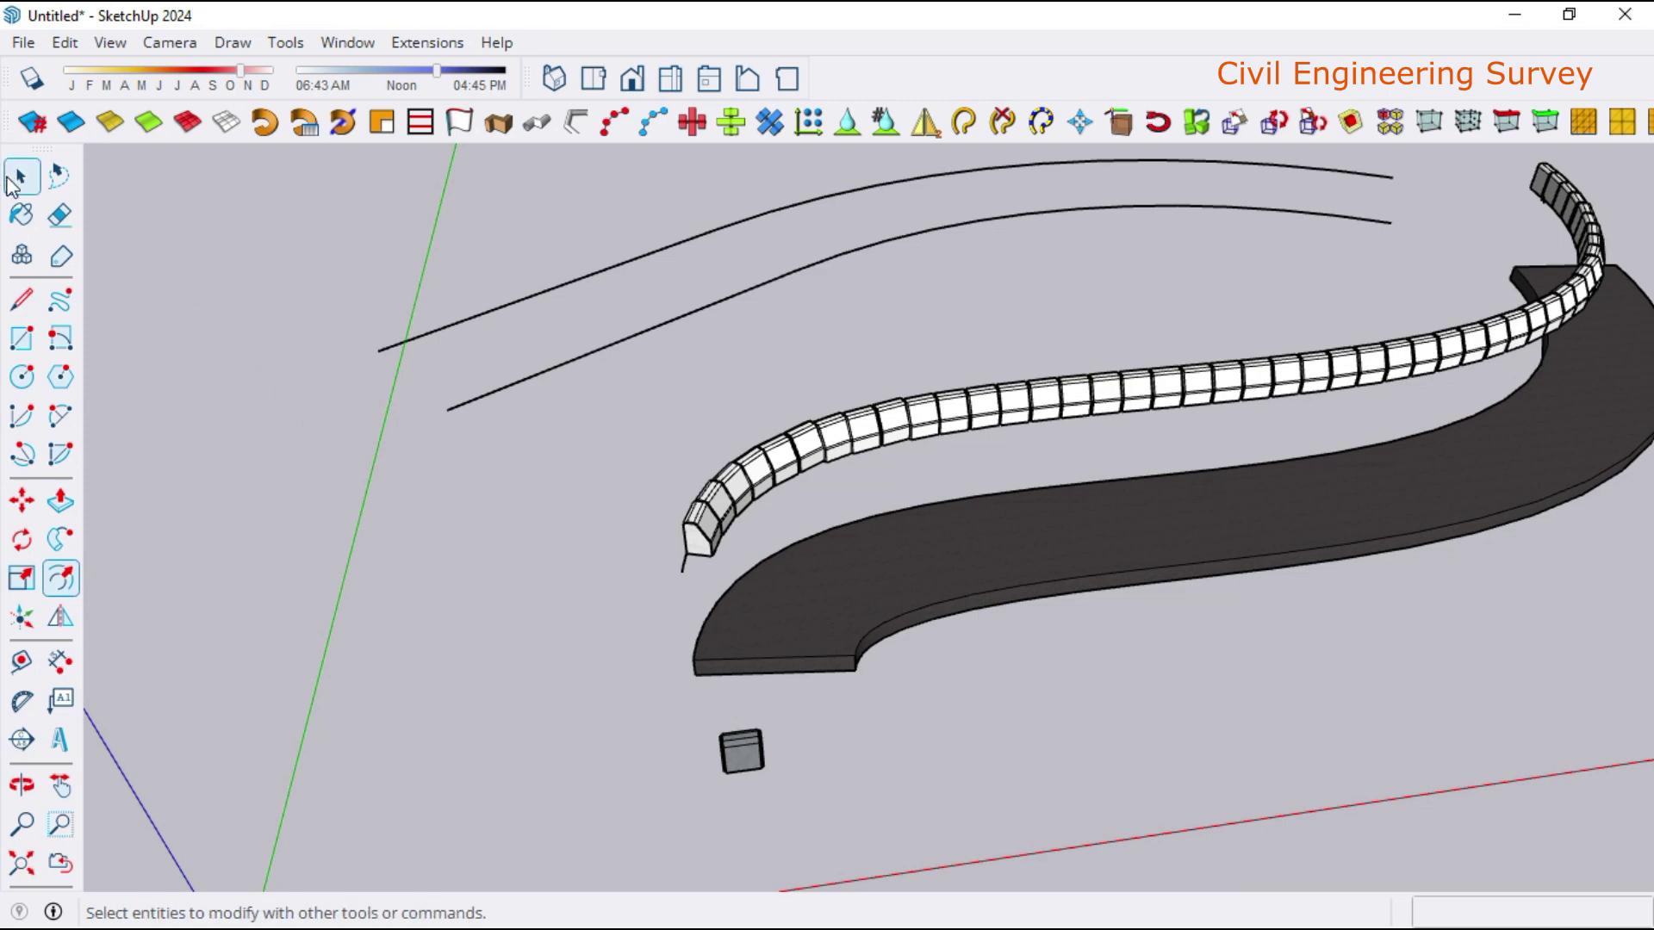
- Array the loose curb block along the outer offset curve with Copy Component Along Path
{"action": "left_click", "coordinate": [14, 179]}
{"action": "left_click", "coordinate": [750, 765]}
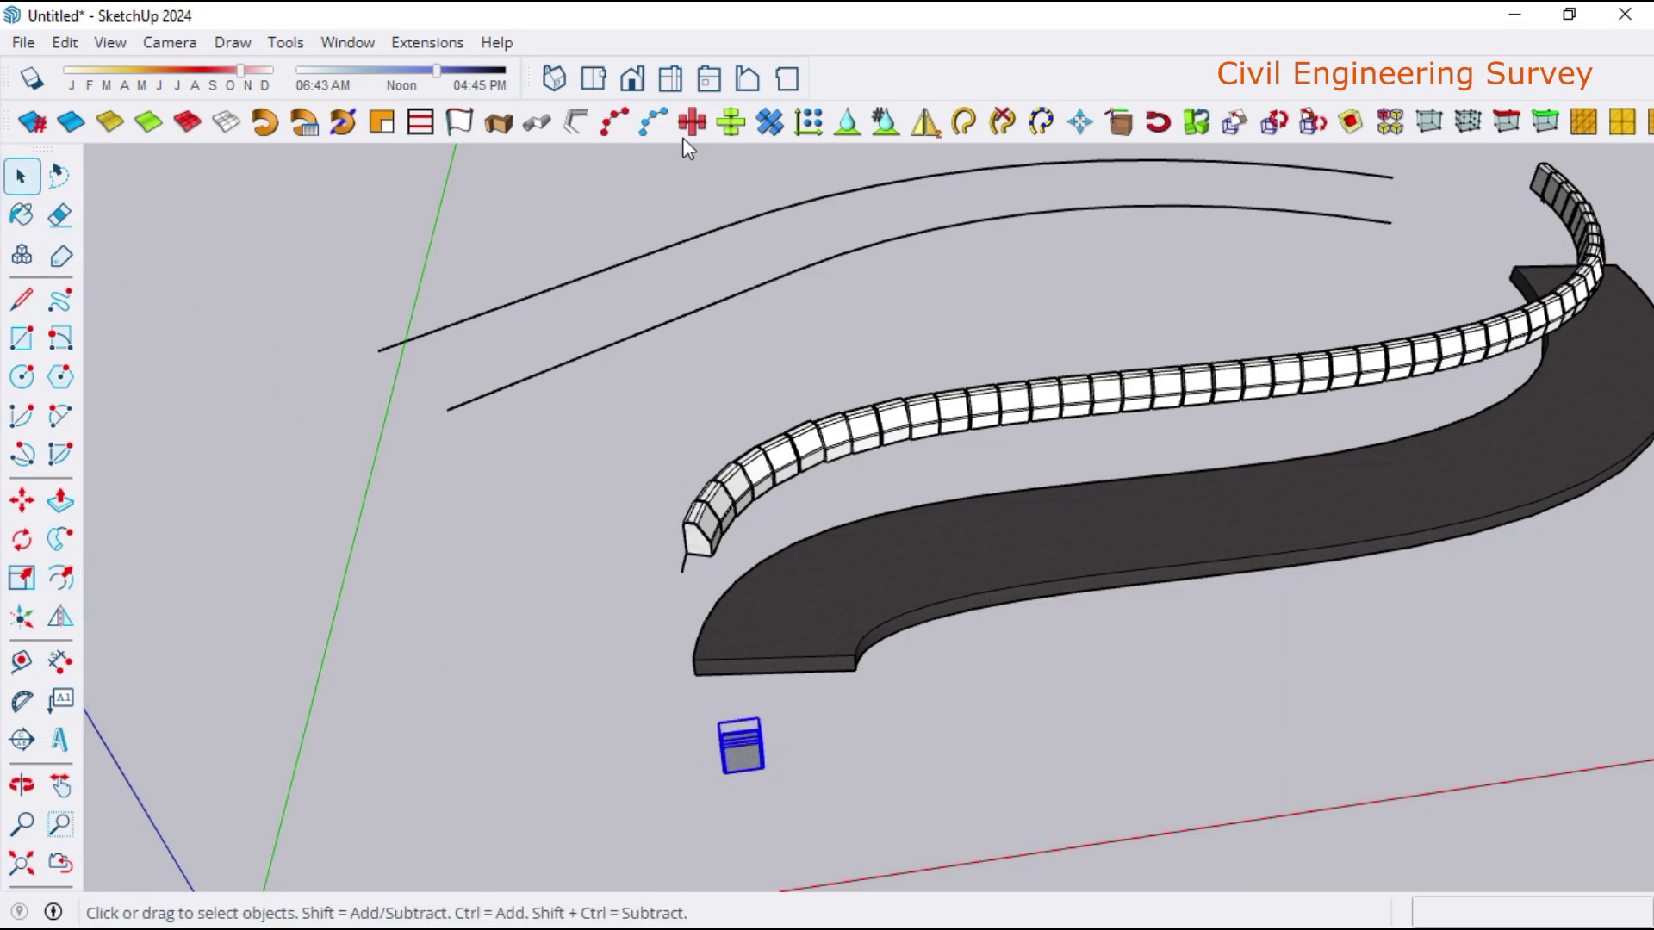
{"action": "left_click", "coordinate": [568, 287]}
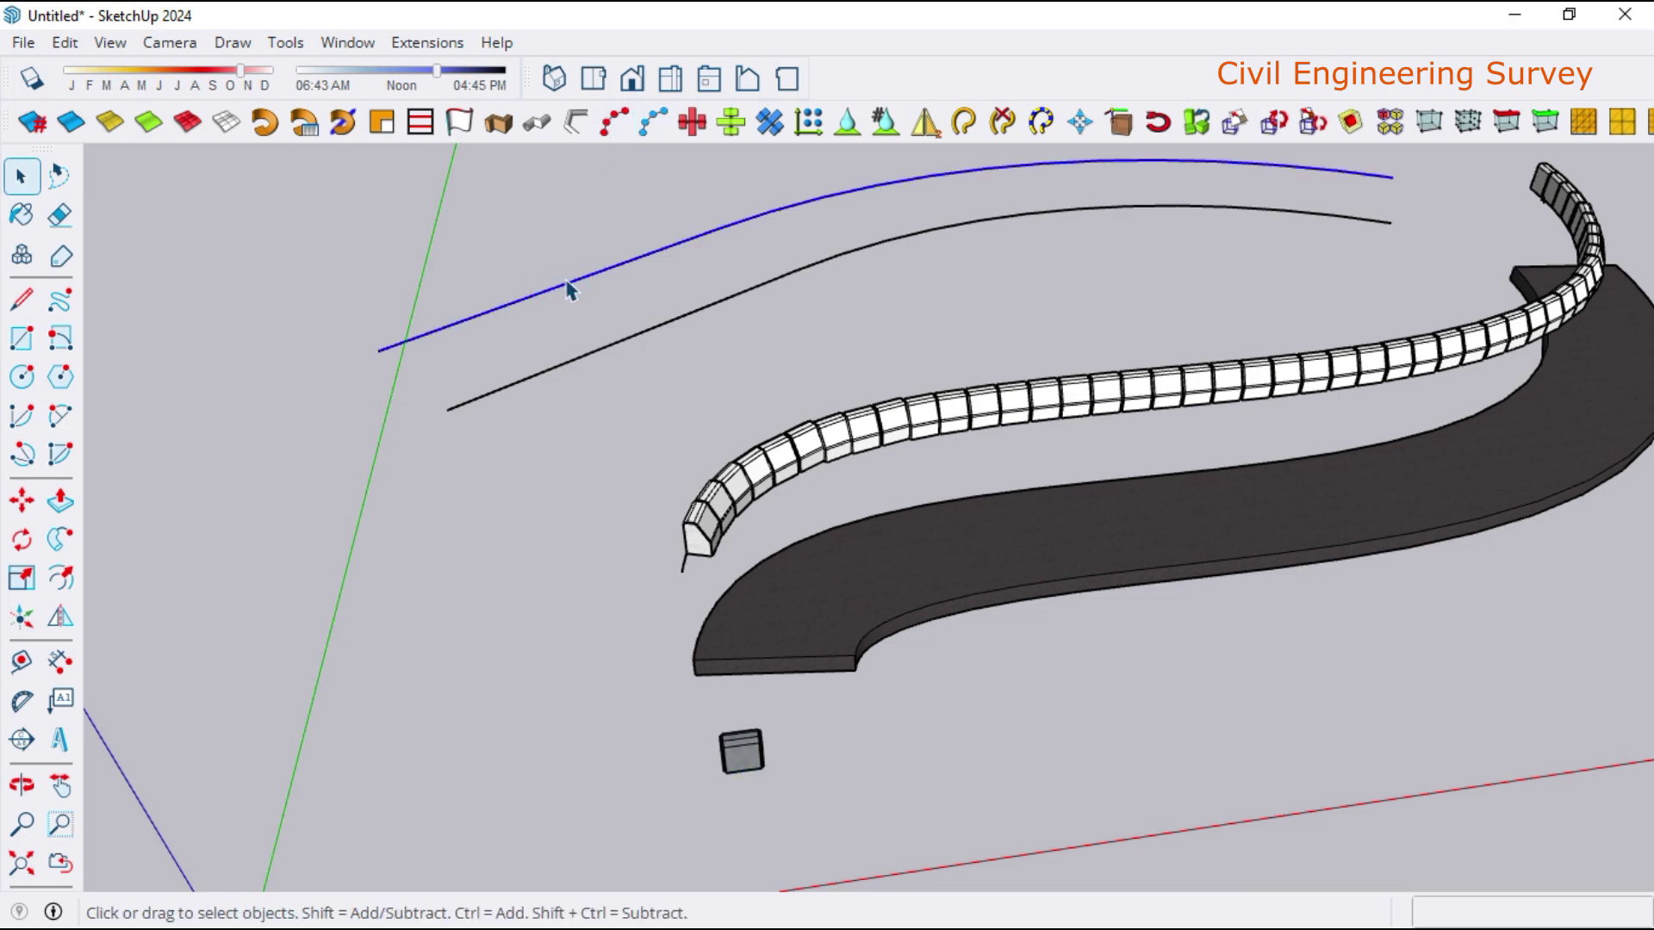
{"action": "left_click", "coordinate": [612, 123]}
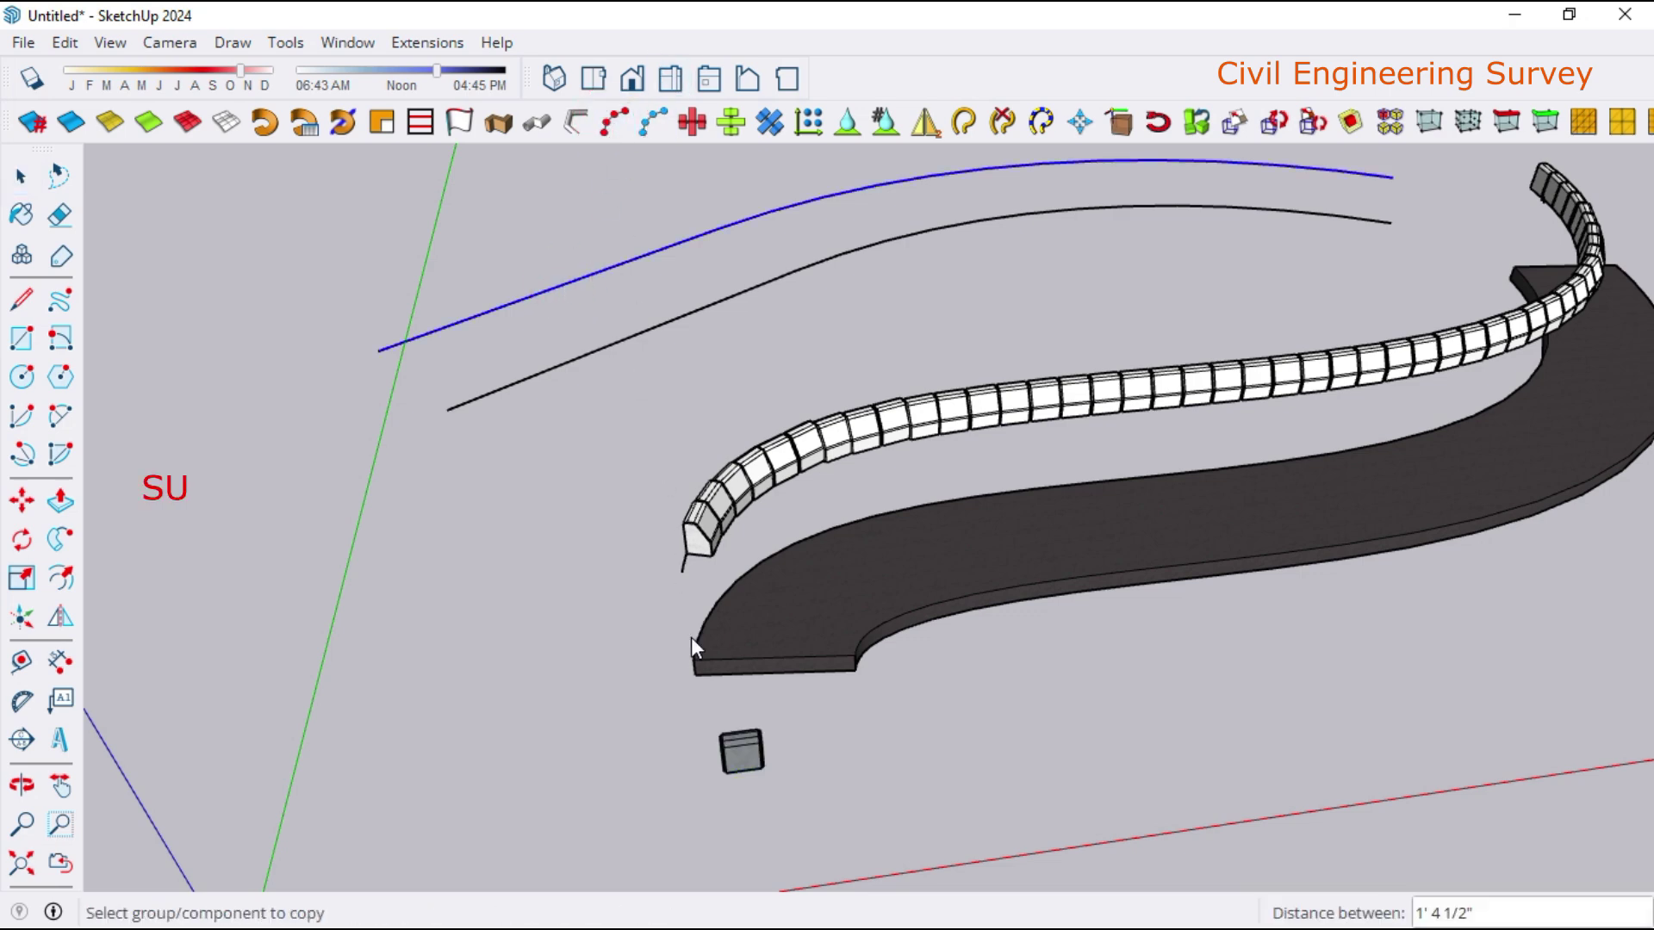
{"action": "left_click", "coordinate": [734, 762]}
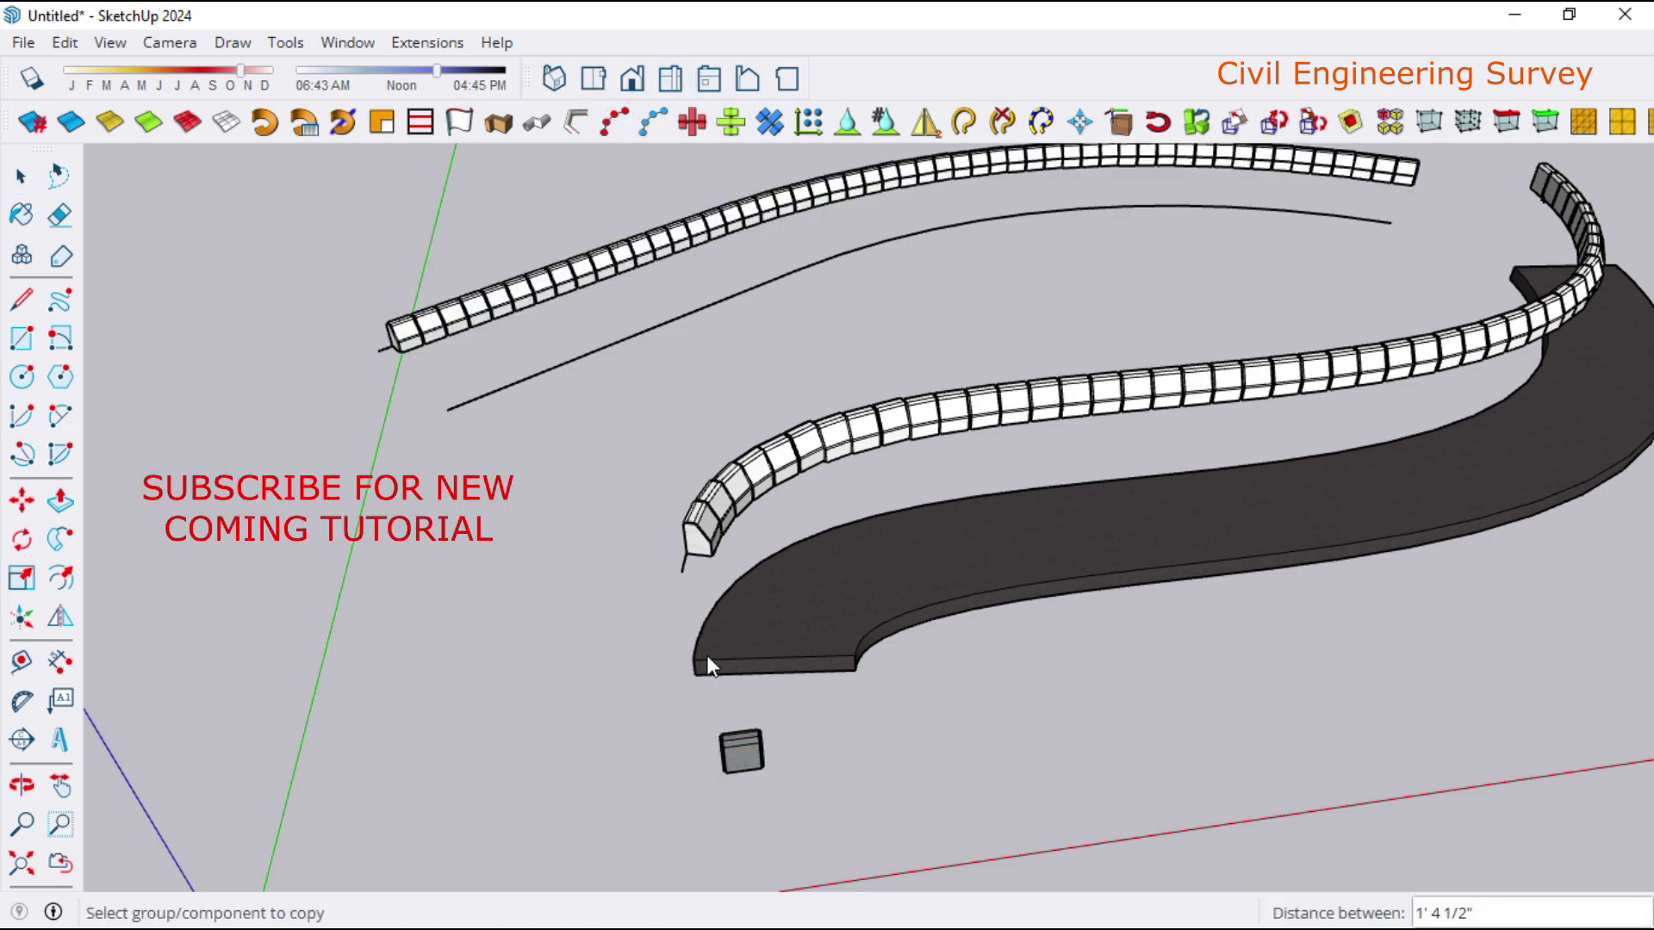
{"action": "scroll", "coordinate": [756, 314], "scroll_direction": "up", "scroll_amount": 2}
{"action": "scroll", "coordinate": [771, 284], "scroll_direction": "up", "scroll_amount": 1}
{"action": "scroll", "coordinate": [788, 250], "scroll_direction": "up", "scroll_amount": 1}
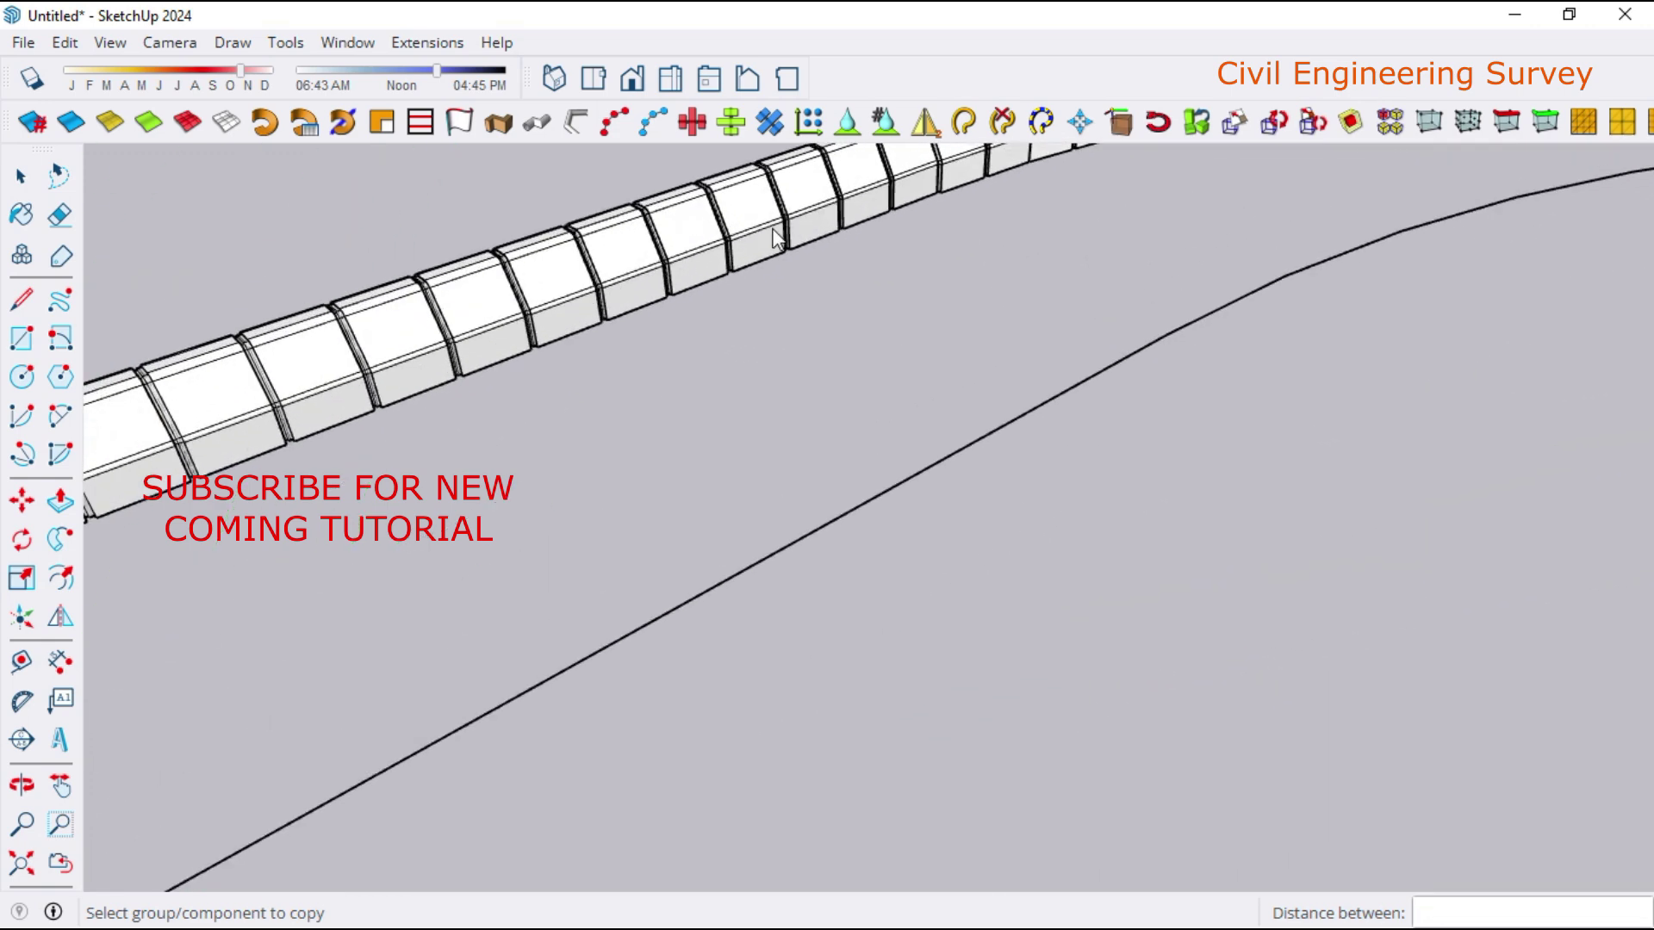
{"action": "scroll", "coordinate": [809, 216], "scroll_direction": "up", "scroll_amount": 1}
{"action": "scroll", "coordinate": [814, 221], "scroll_direction": "up", "scroll_amount": 2}
{"action": "scroll", "coordinate": [815, 221], "scroll_direction": "up", "scroll_amount": 2}
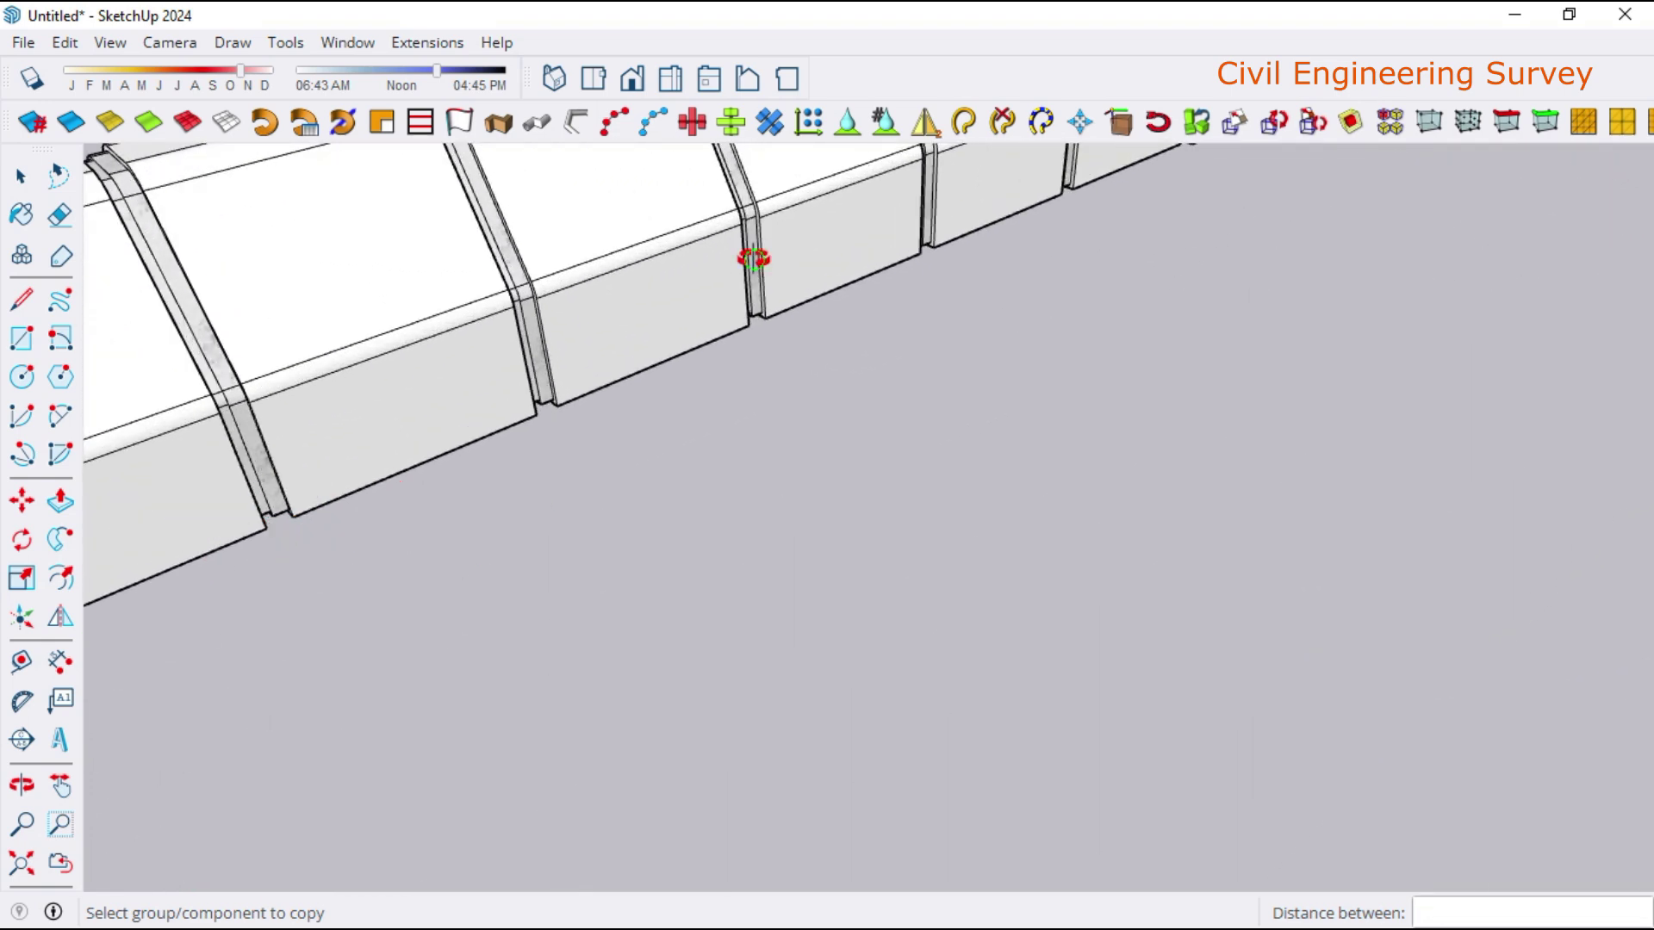
{"action": "middle_click_drag", "start_coordinate": [753, 254], "coordinate": [491, 259]}
{"action": "scroll", "coordinate": [502, 255], "scroll_direction": "down", "scroll_amount": 2}
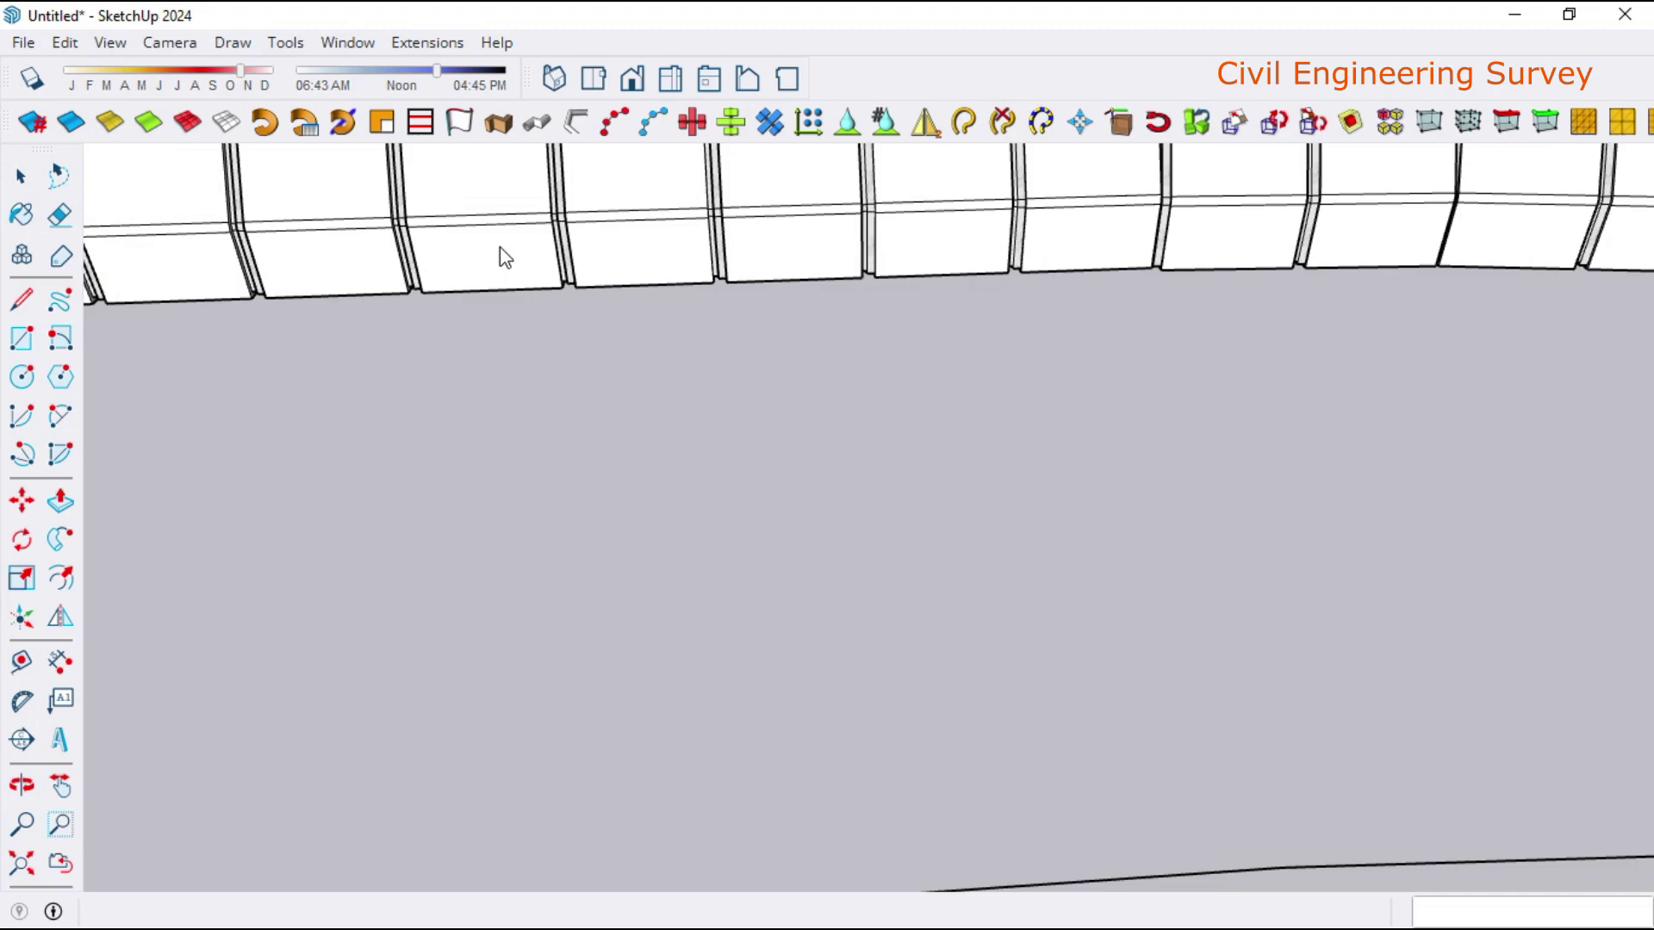
{"action": "scroll", "coordinate": [507, 258], "scroll_direction": "down", "scroll_amount": 2}
{"action": "scroll", "coordinate": [506, 258], "scroll_direction": "down", "scroll_amount": 2}
{"action": "scroll", "coordinate": [980, 276], "scroll_direction": "down", "scroll_amount": 2}
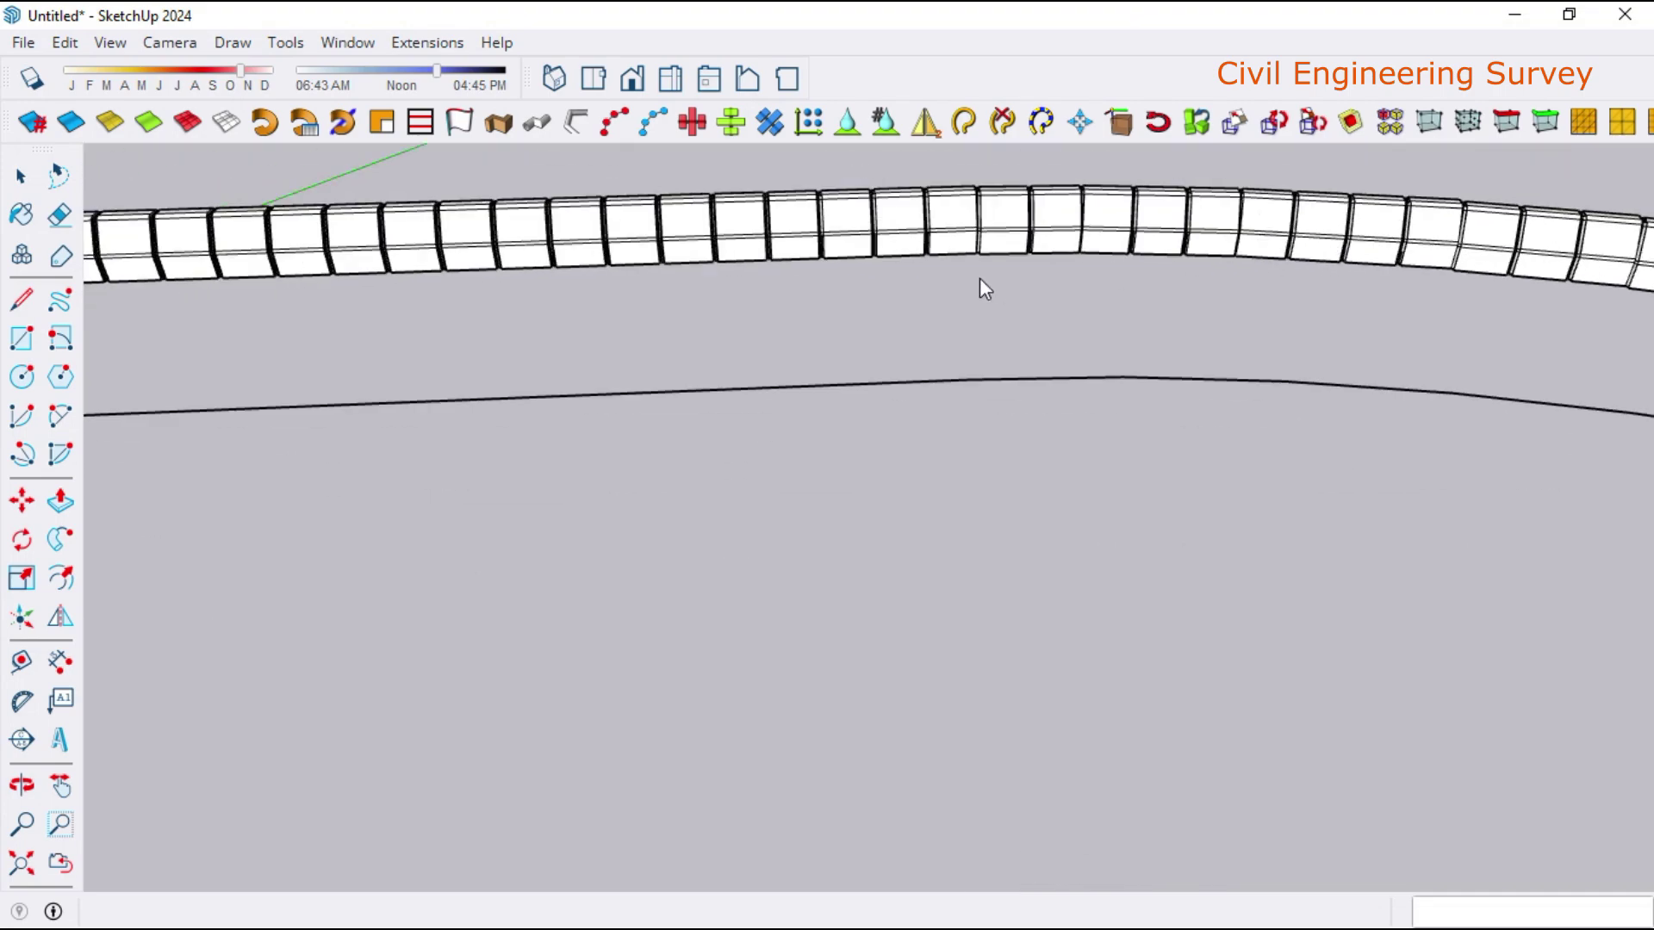
{"action": "scroll", "coordinate": [980, 275], "scroll_direction": "down", "scroll_amount": 2}
{"action": "scroll", "coordinate": [1350, 284], "scroll_direction": "down", "scroll_amount": 2}
{"action": "scroll", "coordinate": [1637, 297], "scroll_direction": "up", "scroll_amount": 2}
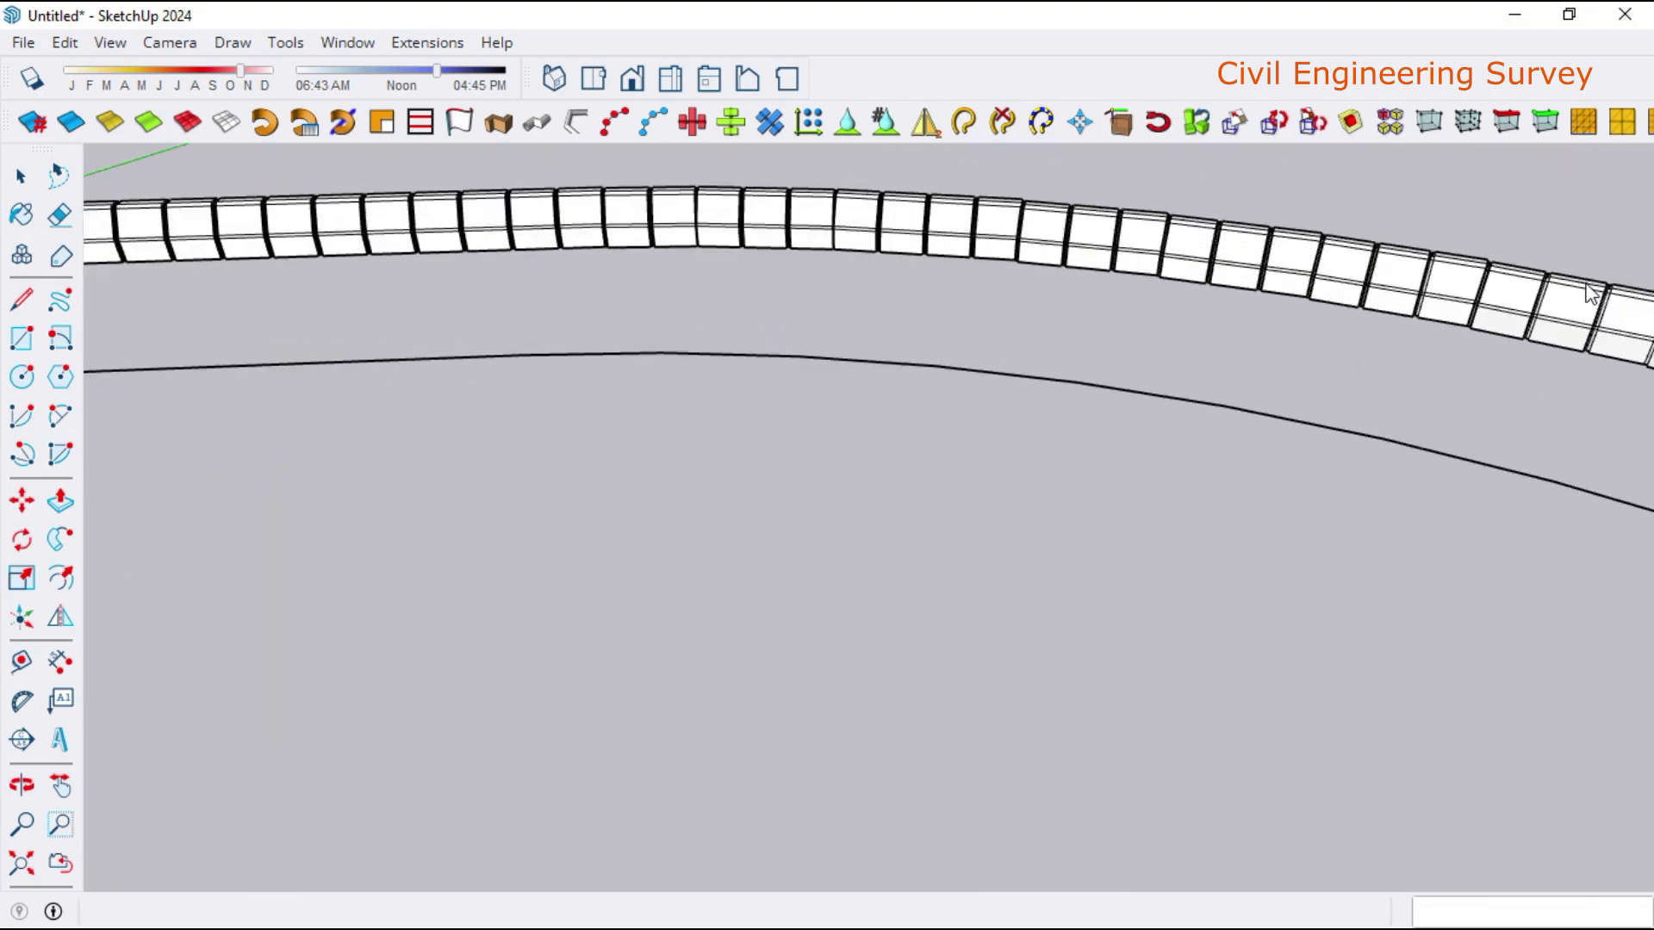
{"action": "scroll", "coordinate": [1460, 254], "scroll_direction": "up", "scroll_amount": 1}
{"action": "scroll", "coordinate": [1434, 245], "scroll_direction": "up", "scroll_amount": 2}
{"action": "scroll", "coordinate": [1333, 253], "scroll_direction": "up", "scroll_amount": 2}
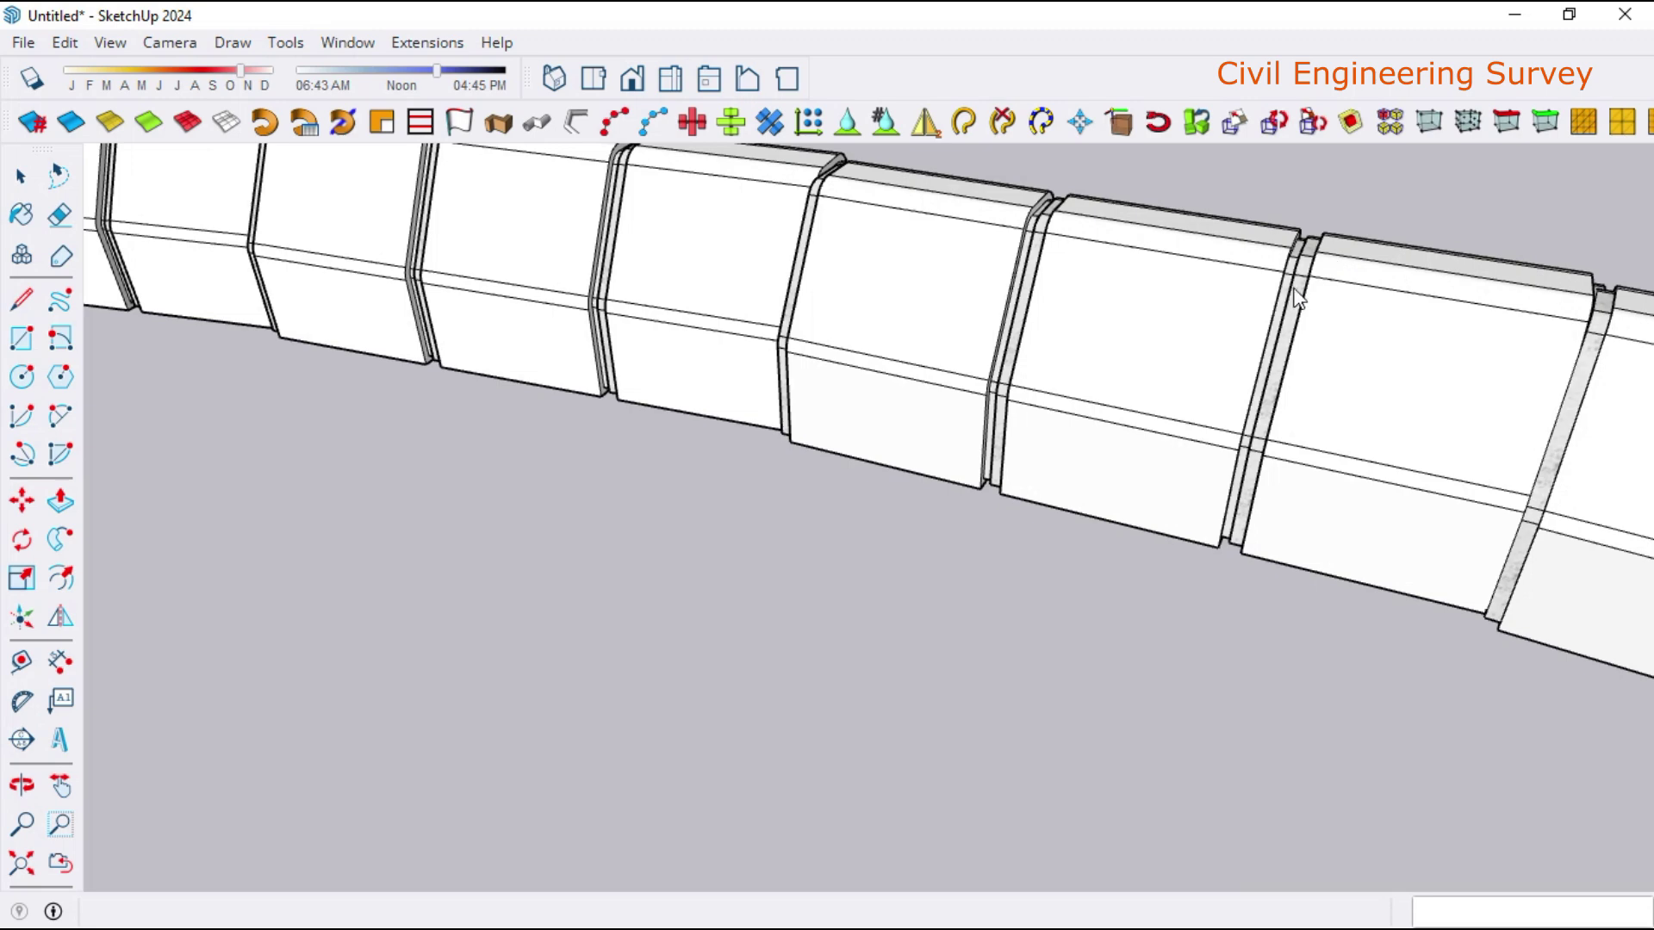
{"action": "scroll", "coordinate": [1048, 281], "scroll_direction": "down", "scroll_amount": 2}
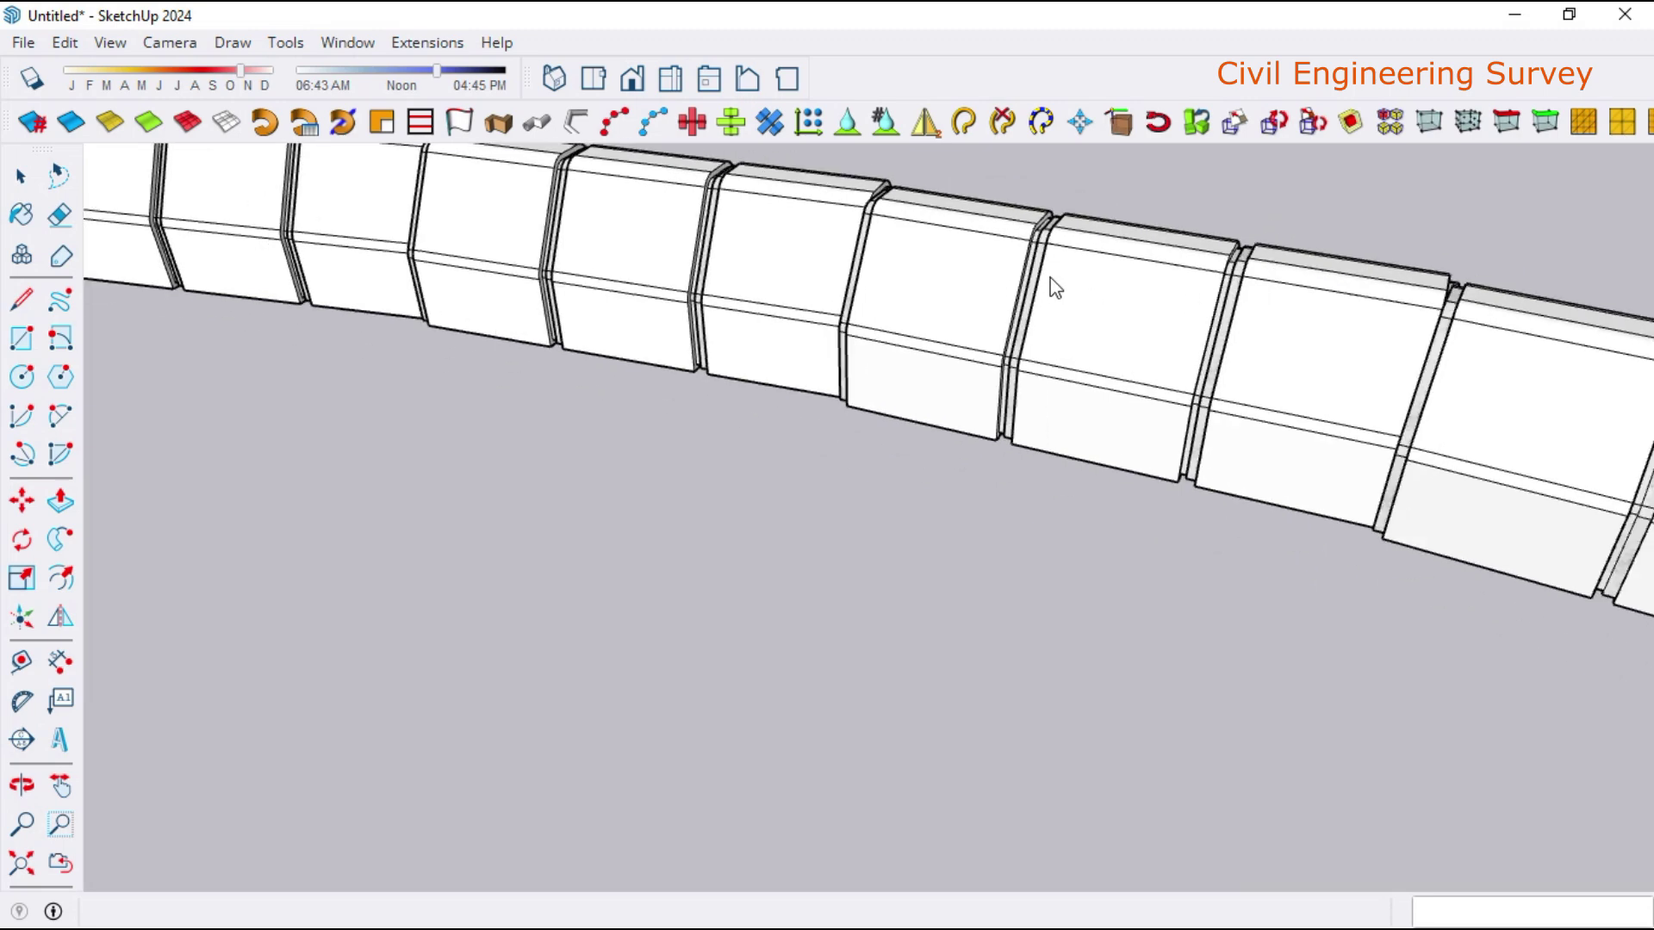
{"action": "scroll", "coordinate": [886, 295], "scroll_direction": "up", "scroll_amount": 2}
{"action": "mouse_move", "coordinate": [1033, 299]}
{"action": "middle_mouse_down"}
{"action": "mouse_move", "coordinate": [1274, 288]}
{"action": "mouse_move", "coordinate": [1266, 322]}
{"action": "middle_mouse_up"}
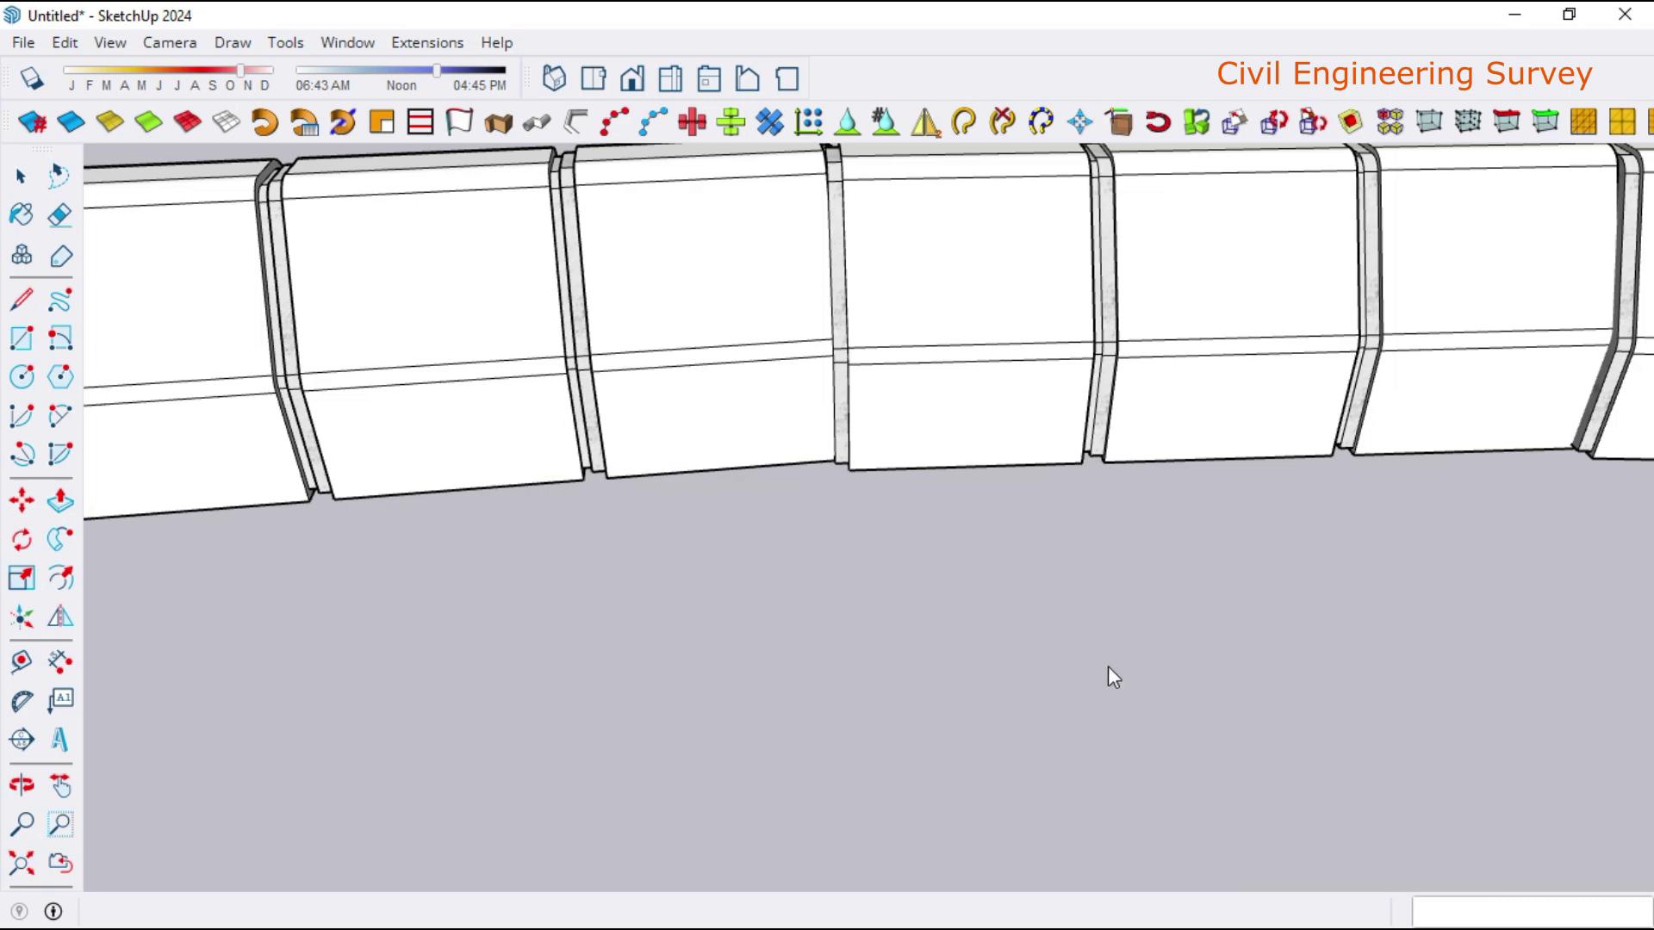
- Set the spacing between the copied curb blocks to 15 and zoom to inspect
{"action": "type", "text": "15"}
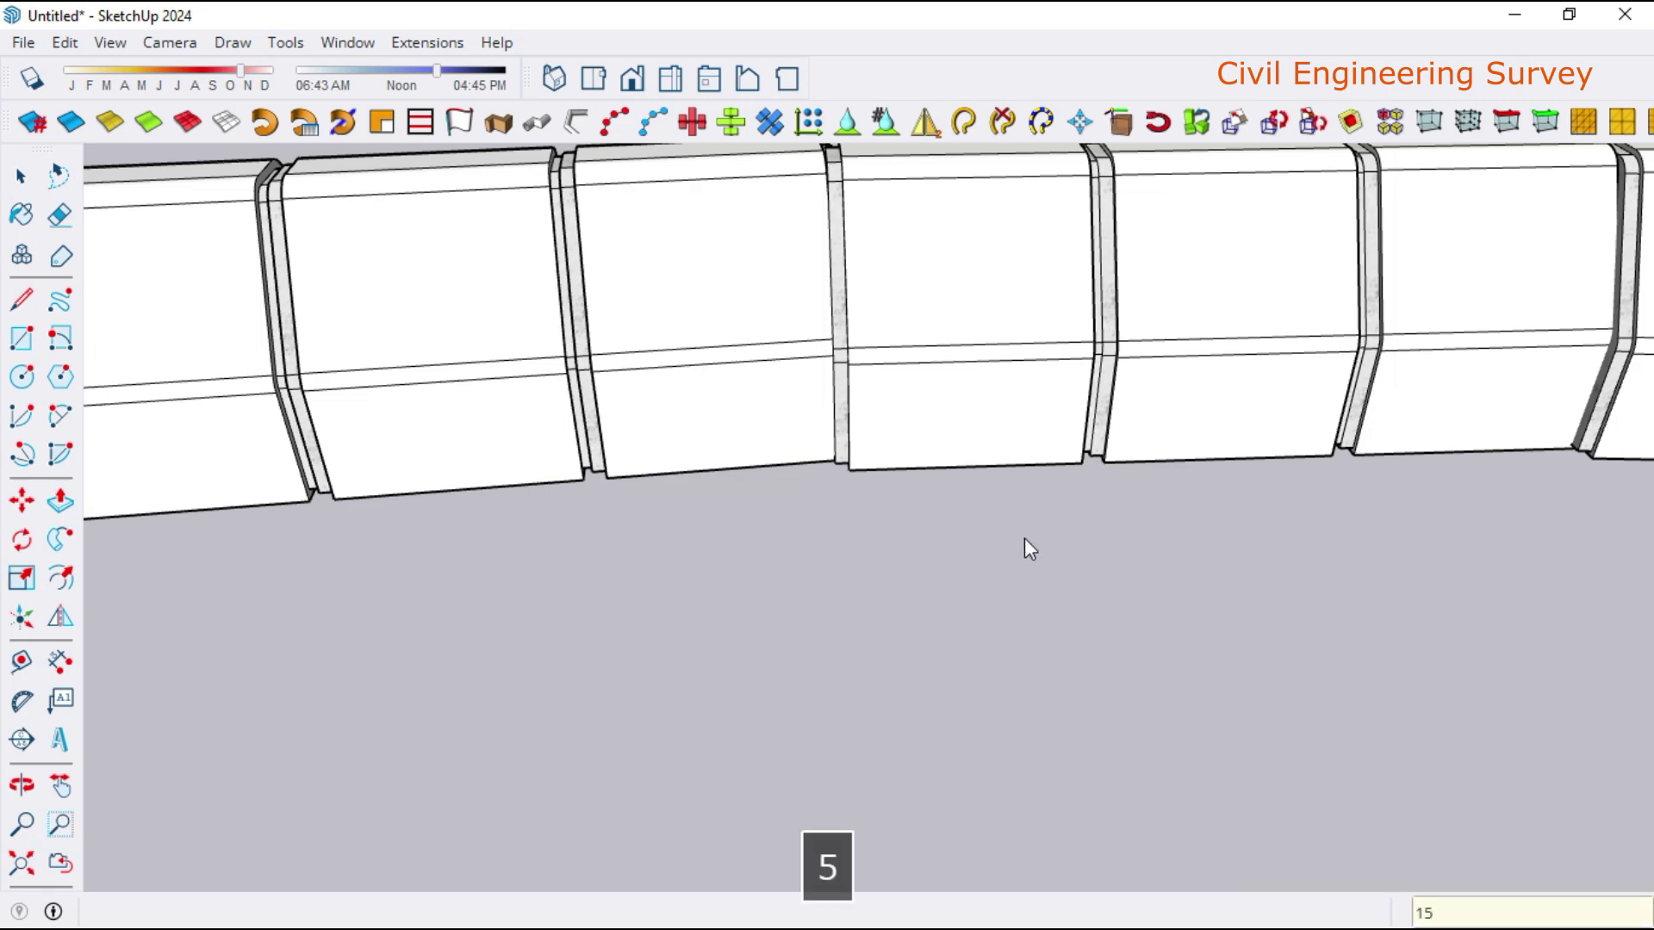
{"action": "key", "text": "Return"}
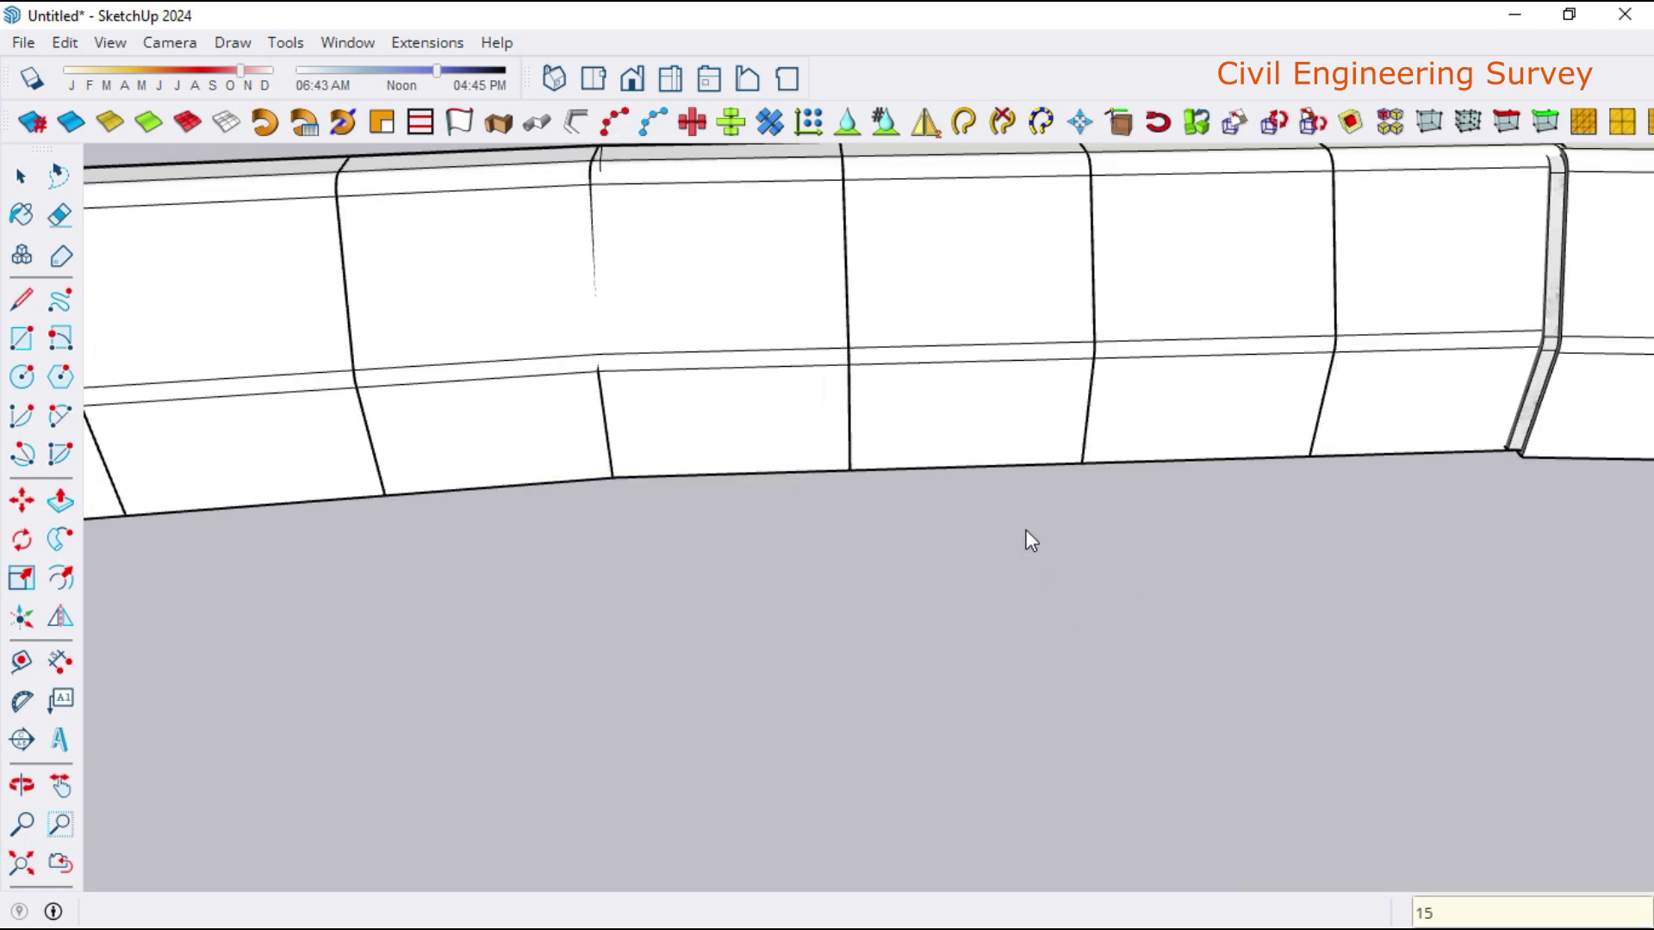
{"action": "scroll", "coordinate": [1025, 528], "scroll_direction": "down", "scroll_amount": 2}
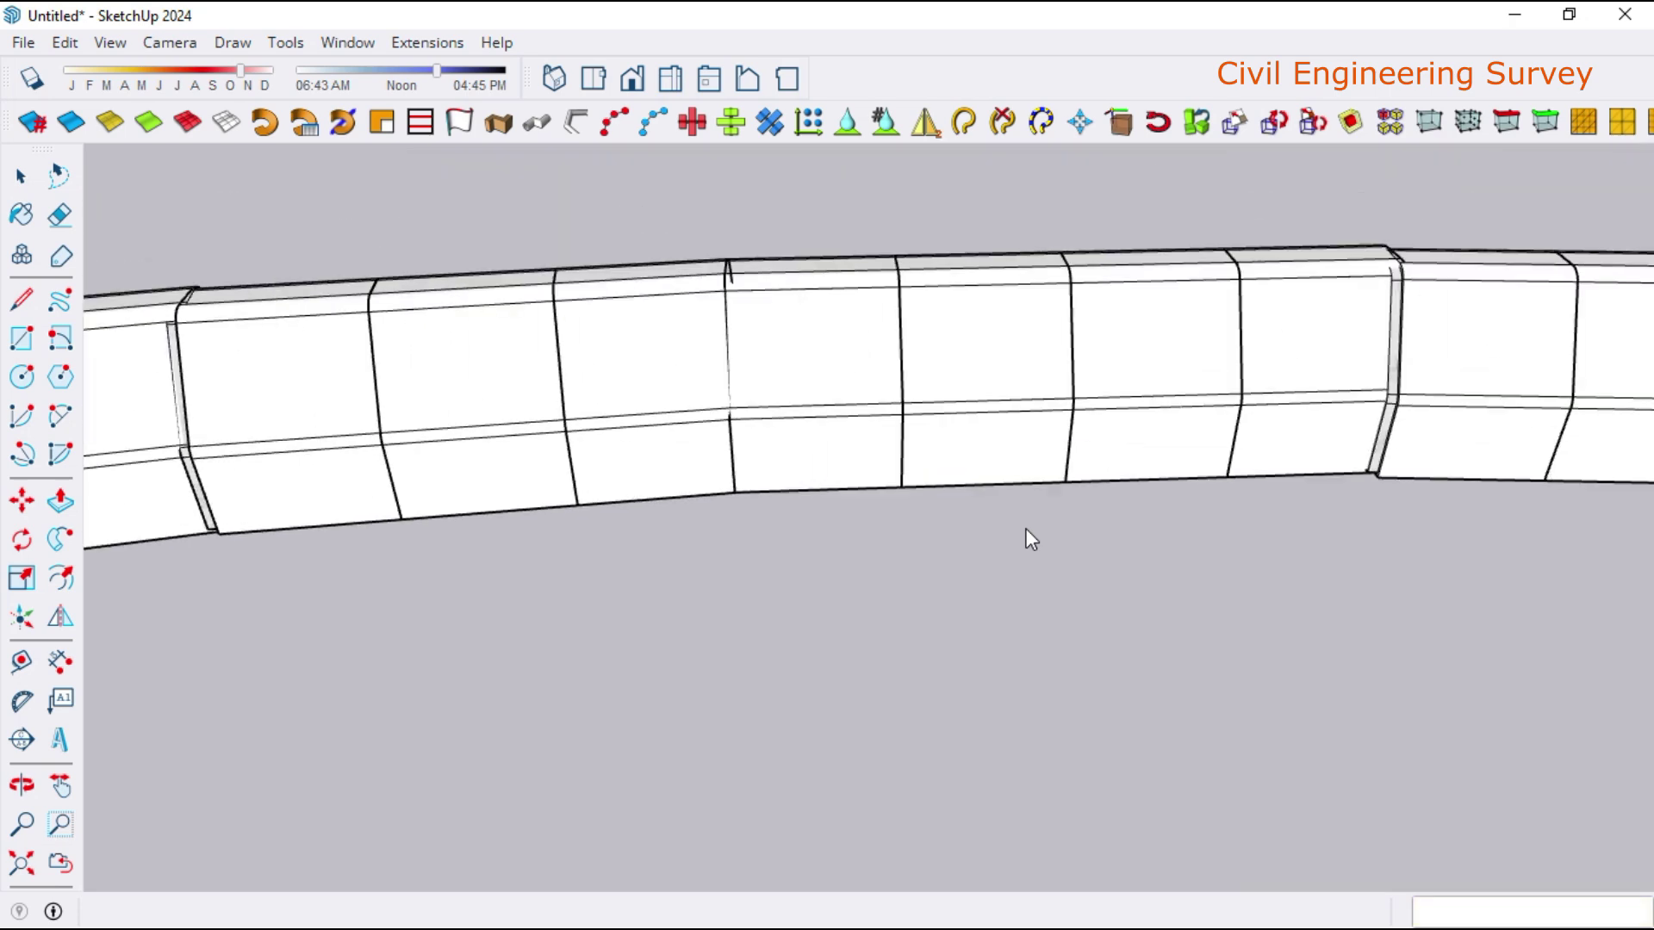
{"action": "scroll", "coordinate": [1025, 528], "scroll_direction": "down", "scroll_amount": 2}
{"action": "scroll", "coordinate": [1020, 524], "scroll_direction": "down", "scroll_amount": 2}
{"action": "scroll", "coordinate": [436, 540], "scroll_direction": "up", "scroll_amount": 2}
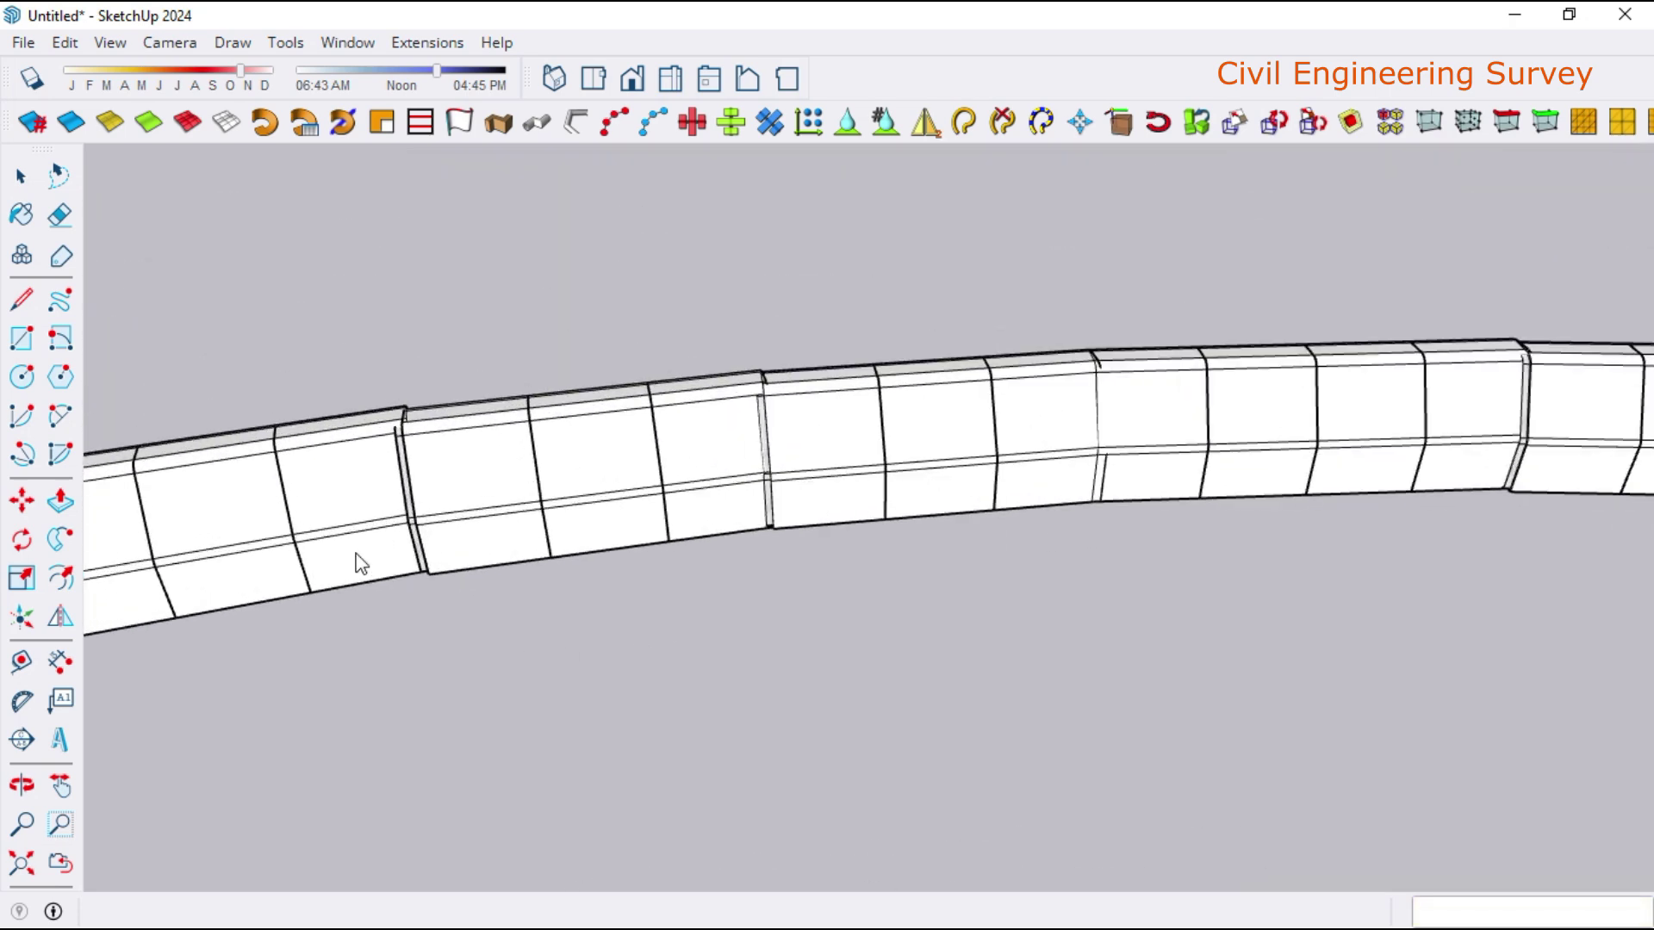
- Change the block spacing to 15.5 so the blocks sit end to end along the curve
{"action": "mouse_move", "coordinate": [358, 561]}
{"action": "middle_mouse_down"}
{"action": "mouse_move", "coordinate": [350, 543]}
{"action": "mouse_move", "coordinate": [521, 450]}
{"action": "mouse_move", "coordinate": [635, 416]}
{"action": "mouse_move", "coordinate": [675, 428]}
{"action": "middle_mouse_up"}
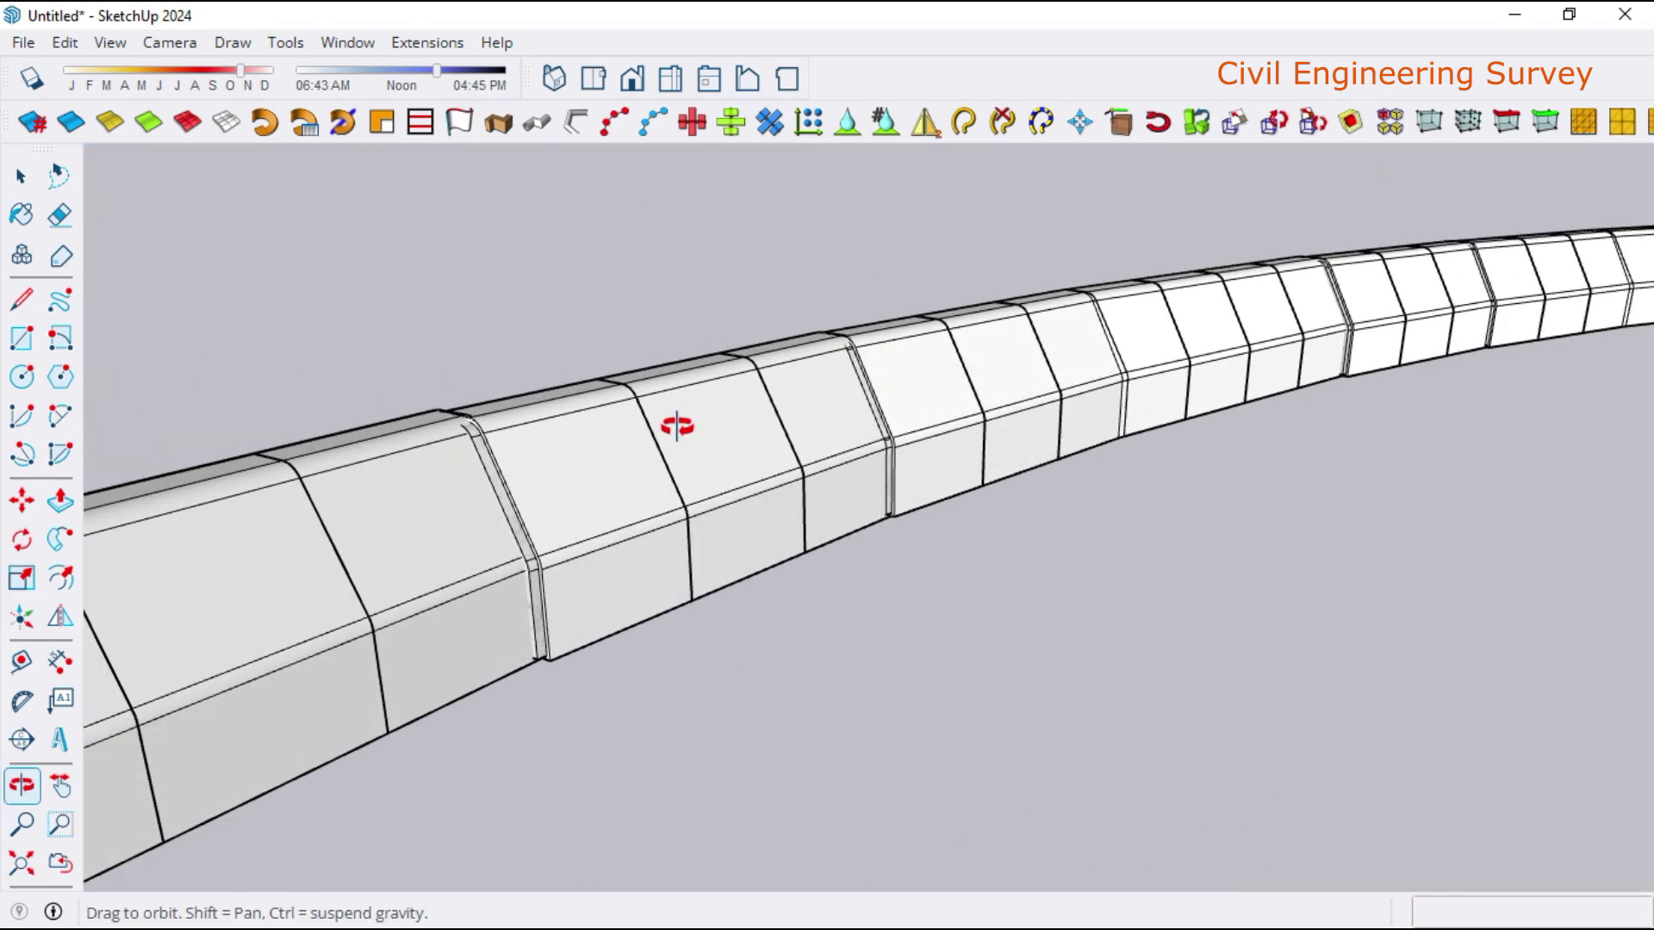
{"action": "scroll", "coordinate": [765, 346], "scroll_direction": "down", "scroll_amount": 2}
{"action": "scroll", "coordinate": [765, 348], "scroll_direction": "down", "scroll_amount": 2}
{"action": "scroll", "coordinate": [766, 353], "scroll_direction": "down", "scroll_amount": 2}
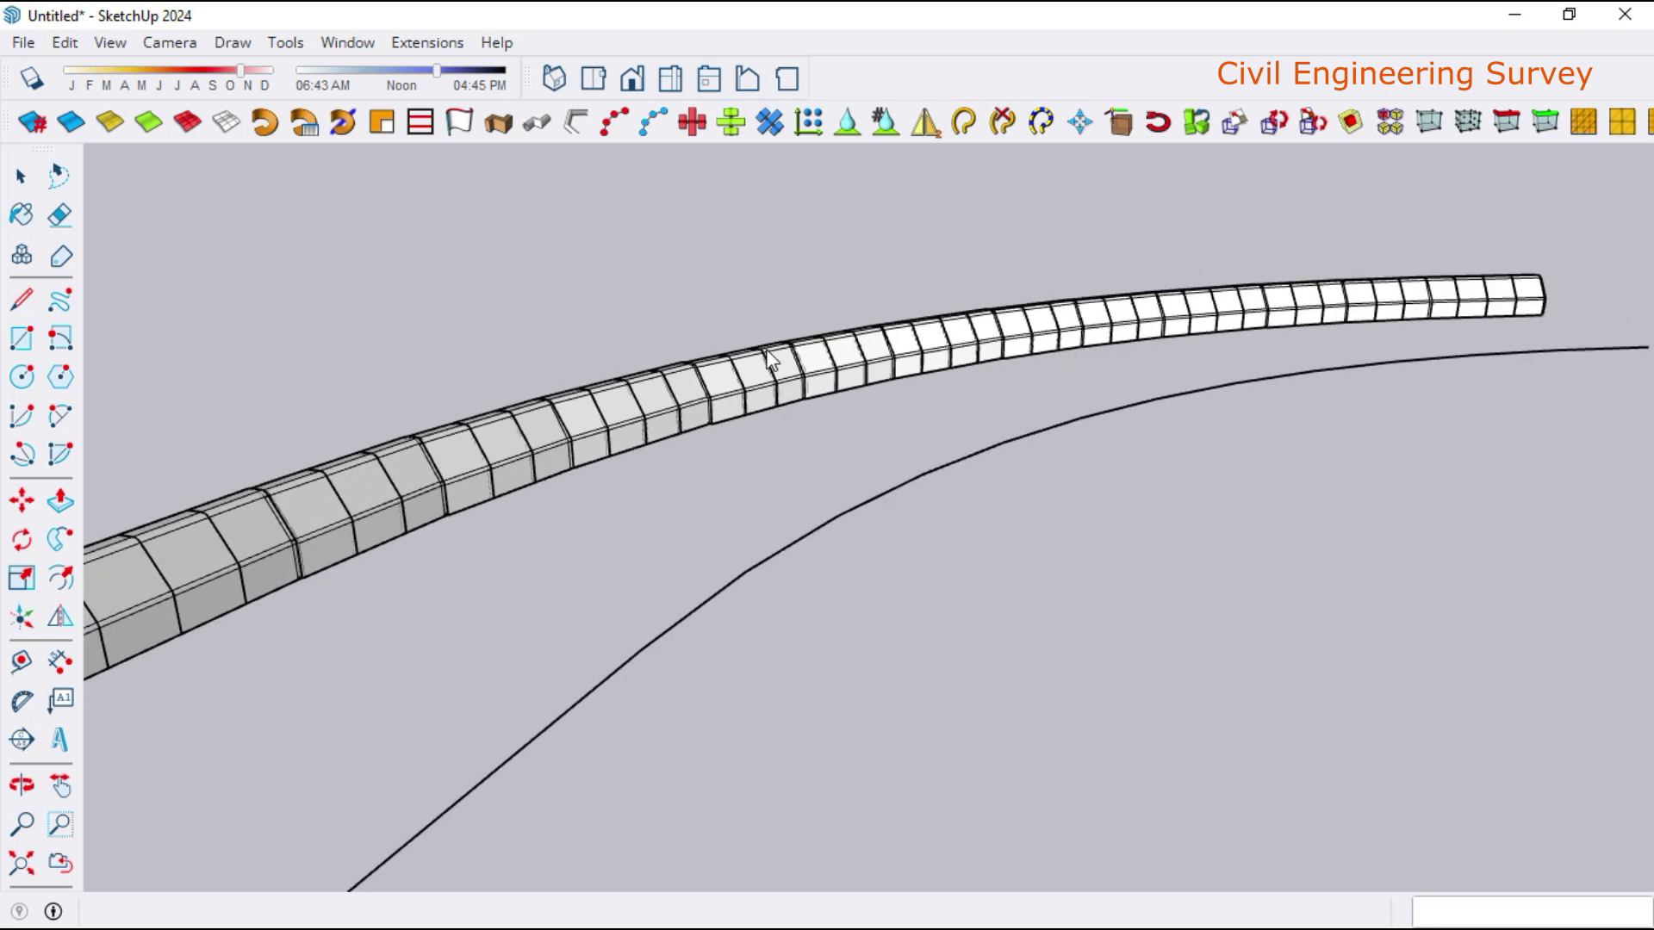
{"action": "scroll", "coordinate": [766, 353], "scroll_direction": "down", "scroll_amount": 1}
{"action": "scroll", "coordinate": [126, 523], "scroll_direction": "up", "scroll_amount": 2}
{"action": "scroll", "coordinate": [155, 549], "scroll_direction": "up", "scroll_amount": 2}
{"action": "scroll", "coordinate": [253, 601], "scroll_direction": "up", "scroll_amount": 2}
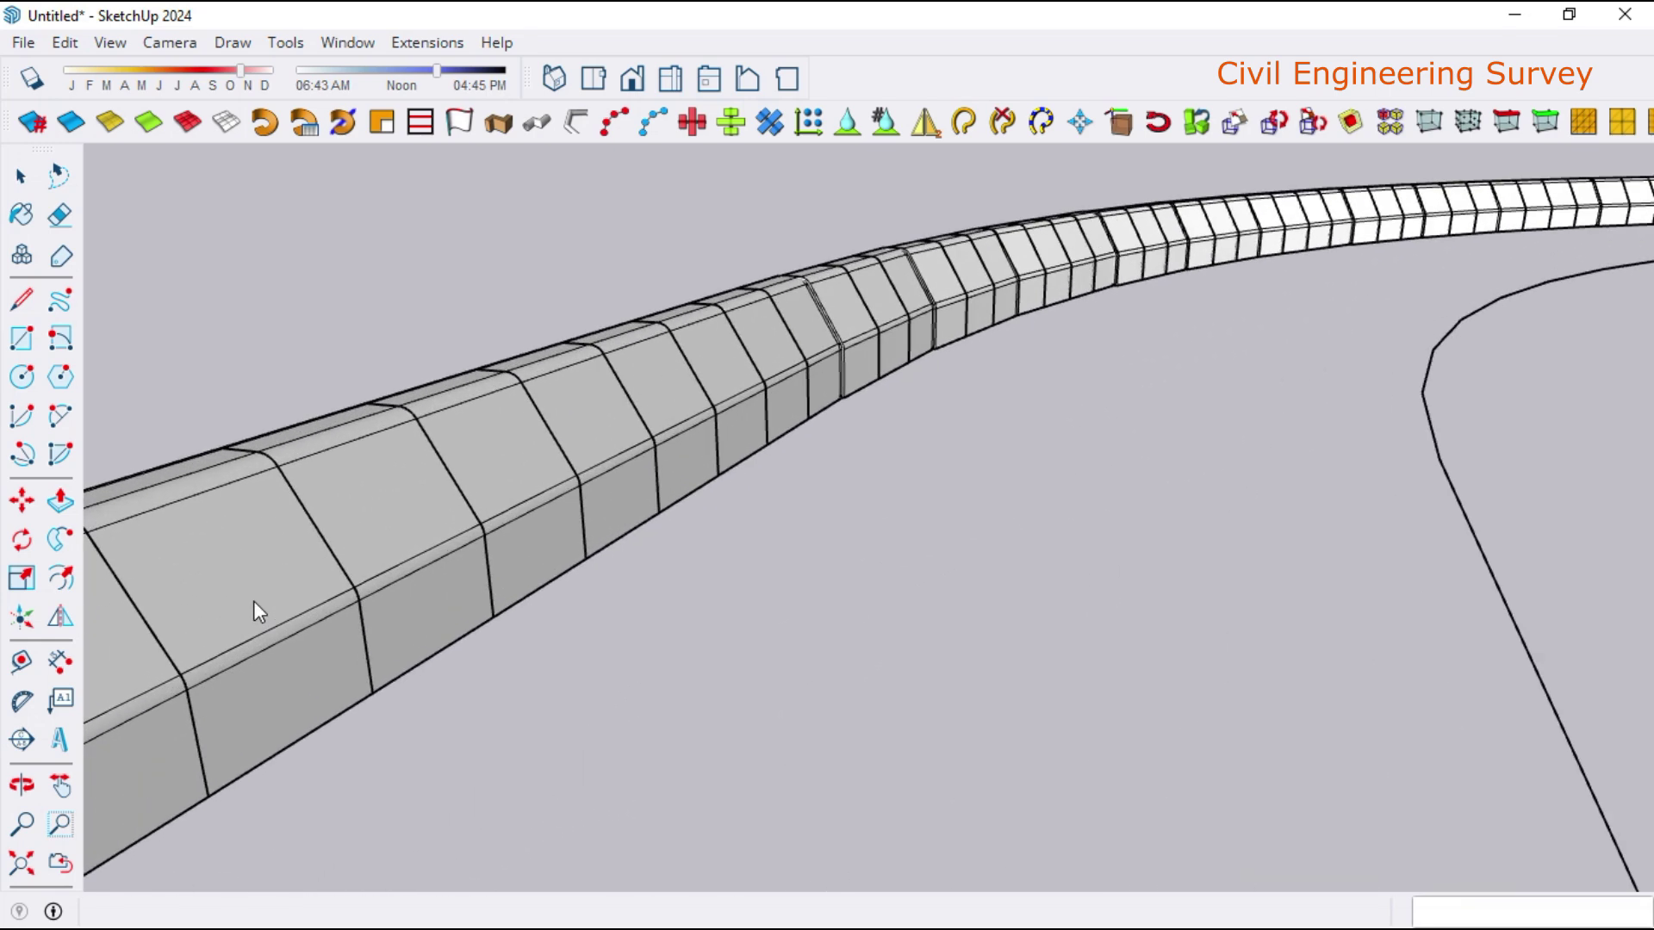
{"action": "type", "text": "15.5"}
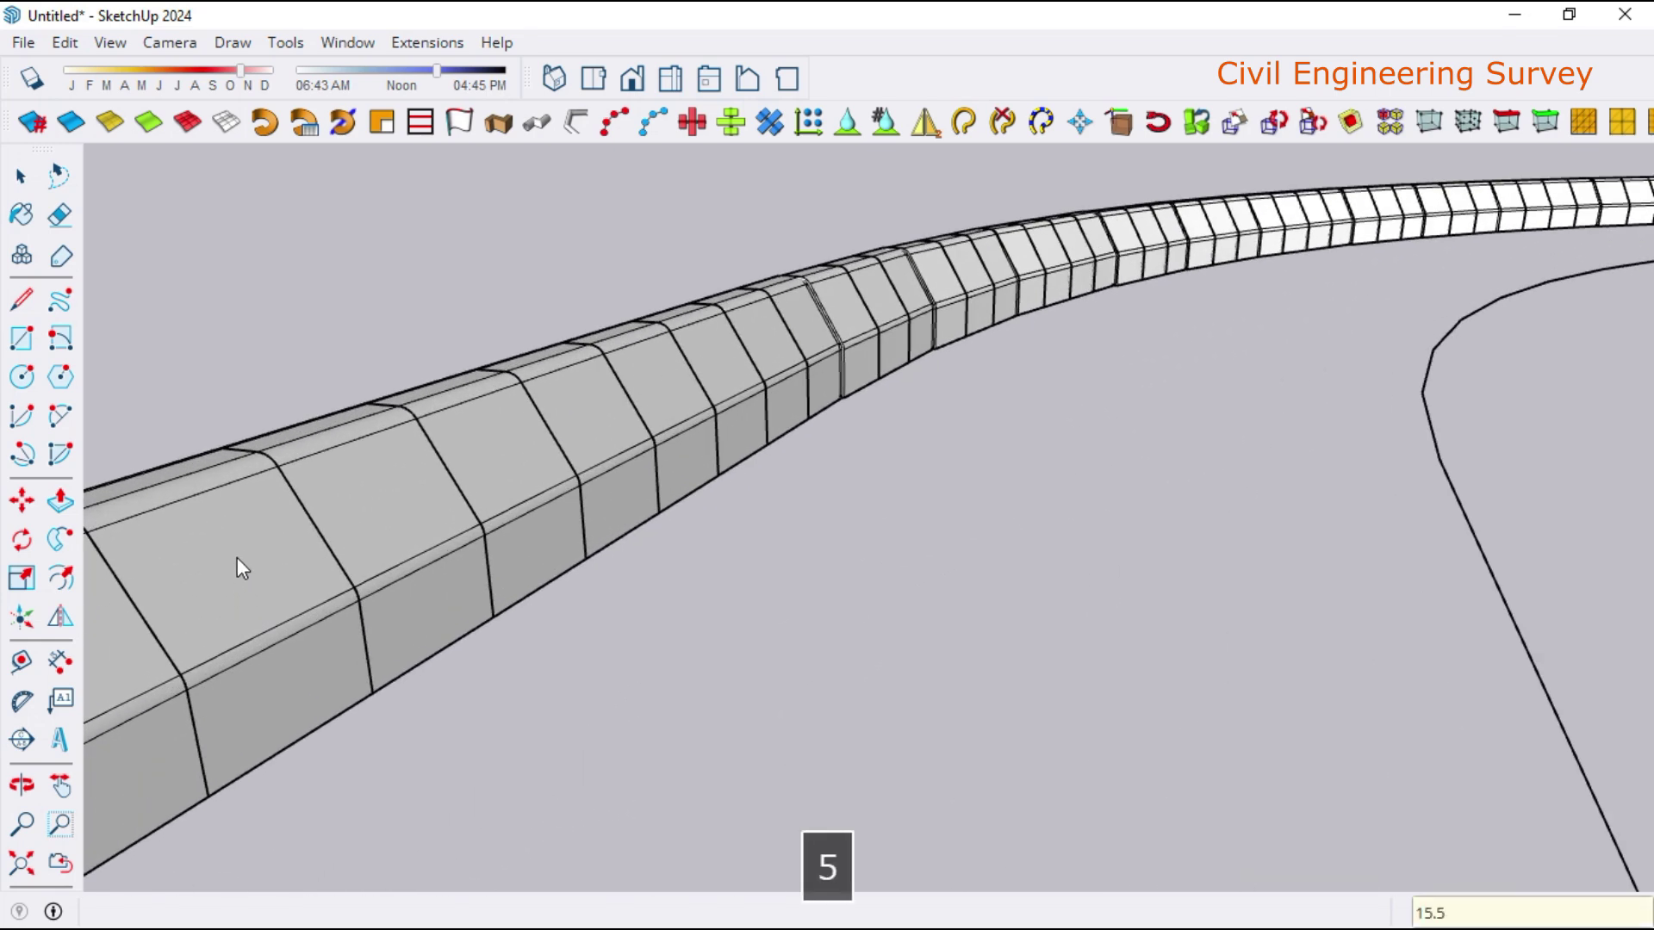
{"action": "key", "text": "Return"}
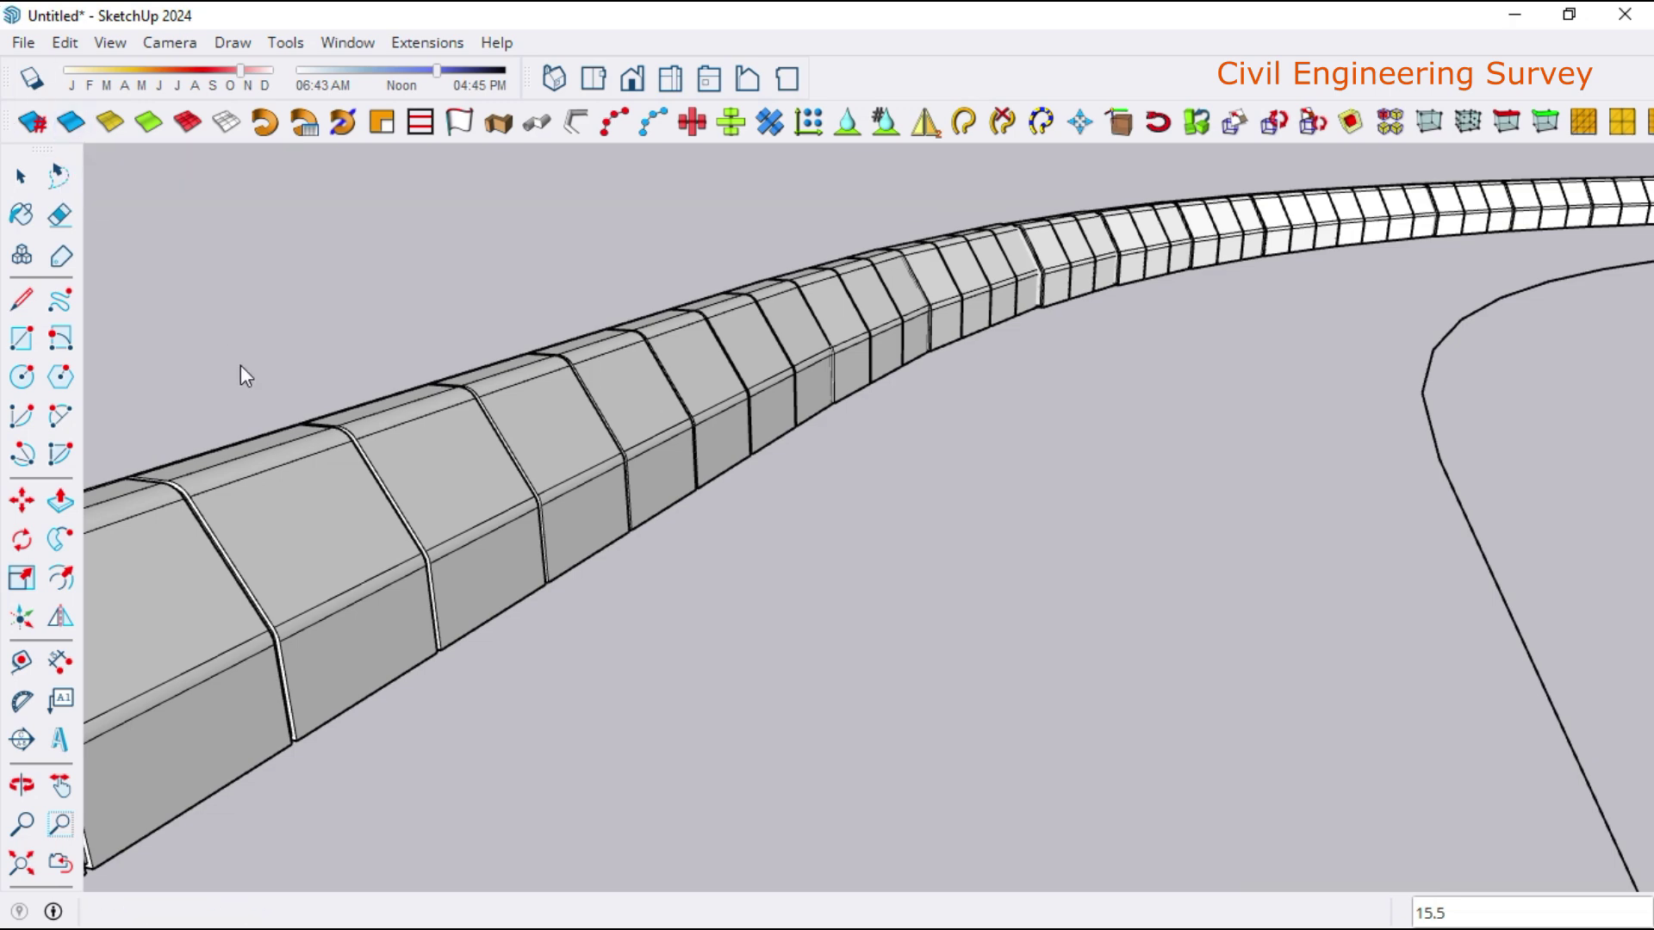
{"action": "mouse_move", "coordinate": [829, 574]}
{"action": "middle_mouse_down"}
{"action": "mouse_move", "coordinate": [557, 619]}
{"action": "mouse_move", "coordinate": [95, 627]}
{"action": "mouse_move", "coordinate": [365, 597]}
{"action": "middle_mouse_up"}
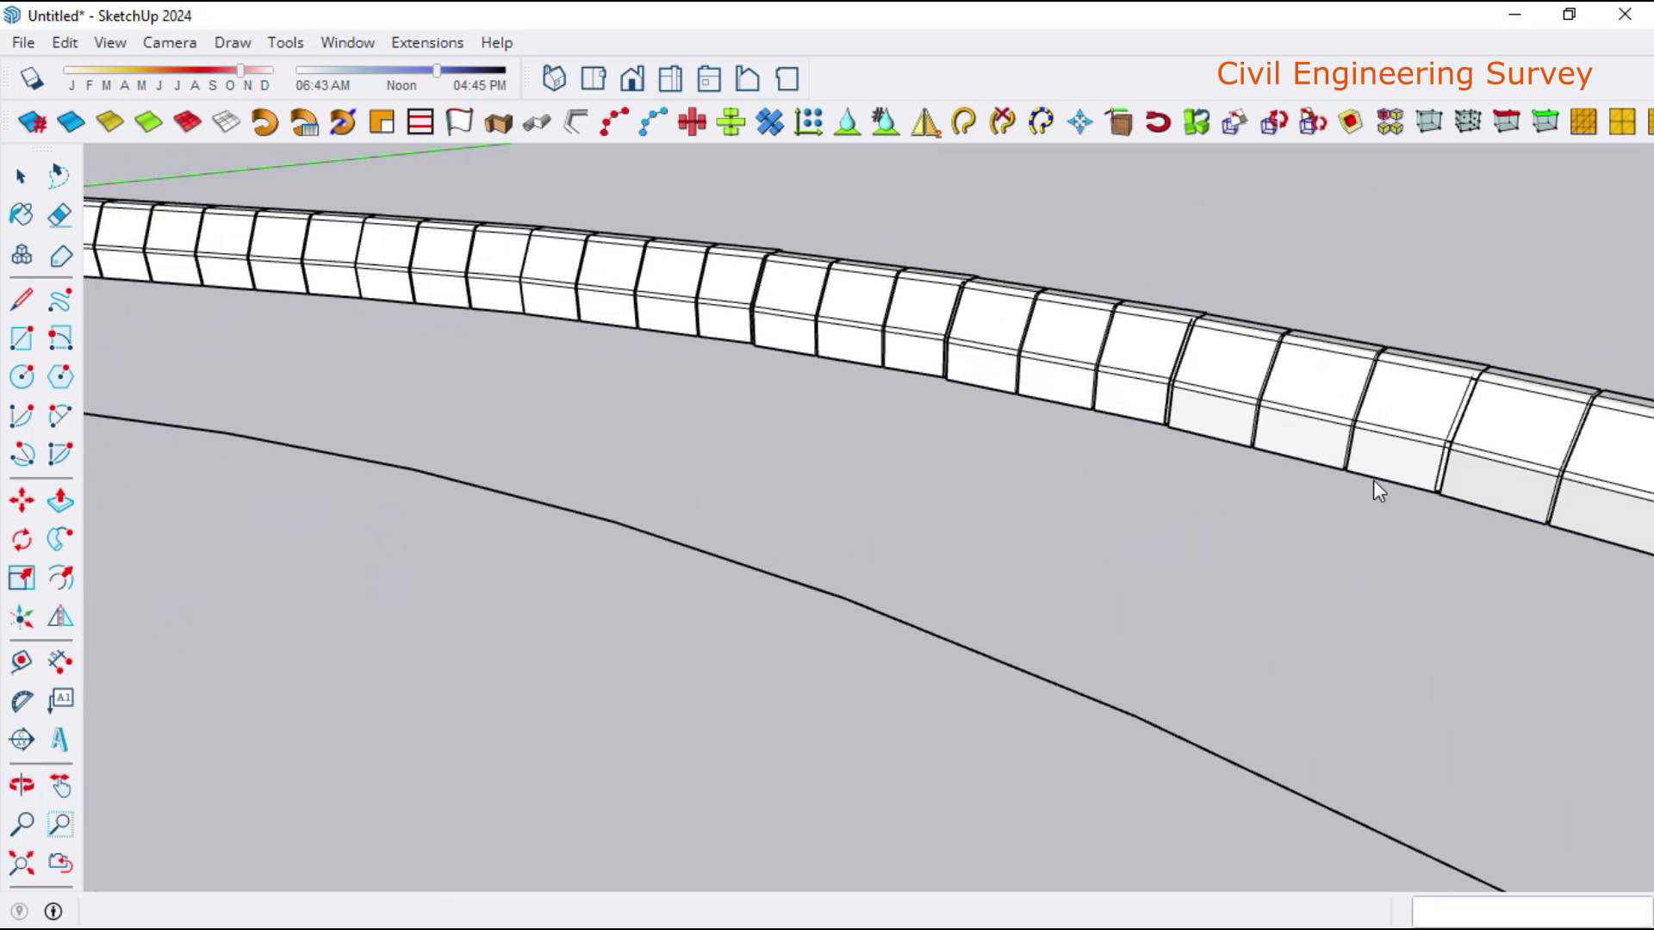
{"action": "scroll", "coordinate": [1106, 389], "scroll_direction": "up", "scroll_amount": 2}
{"action": "scroll", "coordinate": [1107, 389], "scroll_direction": "up", "scroll_amount": 2}
{"action": "scroll", "coordinate": [1068, 353], "scroll_direction": "up", "scroll_amount": 2}
{"action": "scroll", "coordinate": [1068, 353], "scroll_direction": "up", "scroll_amount": 2}
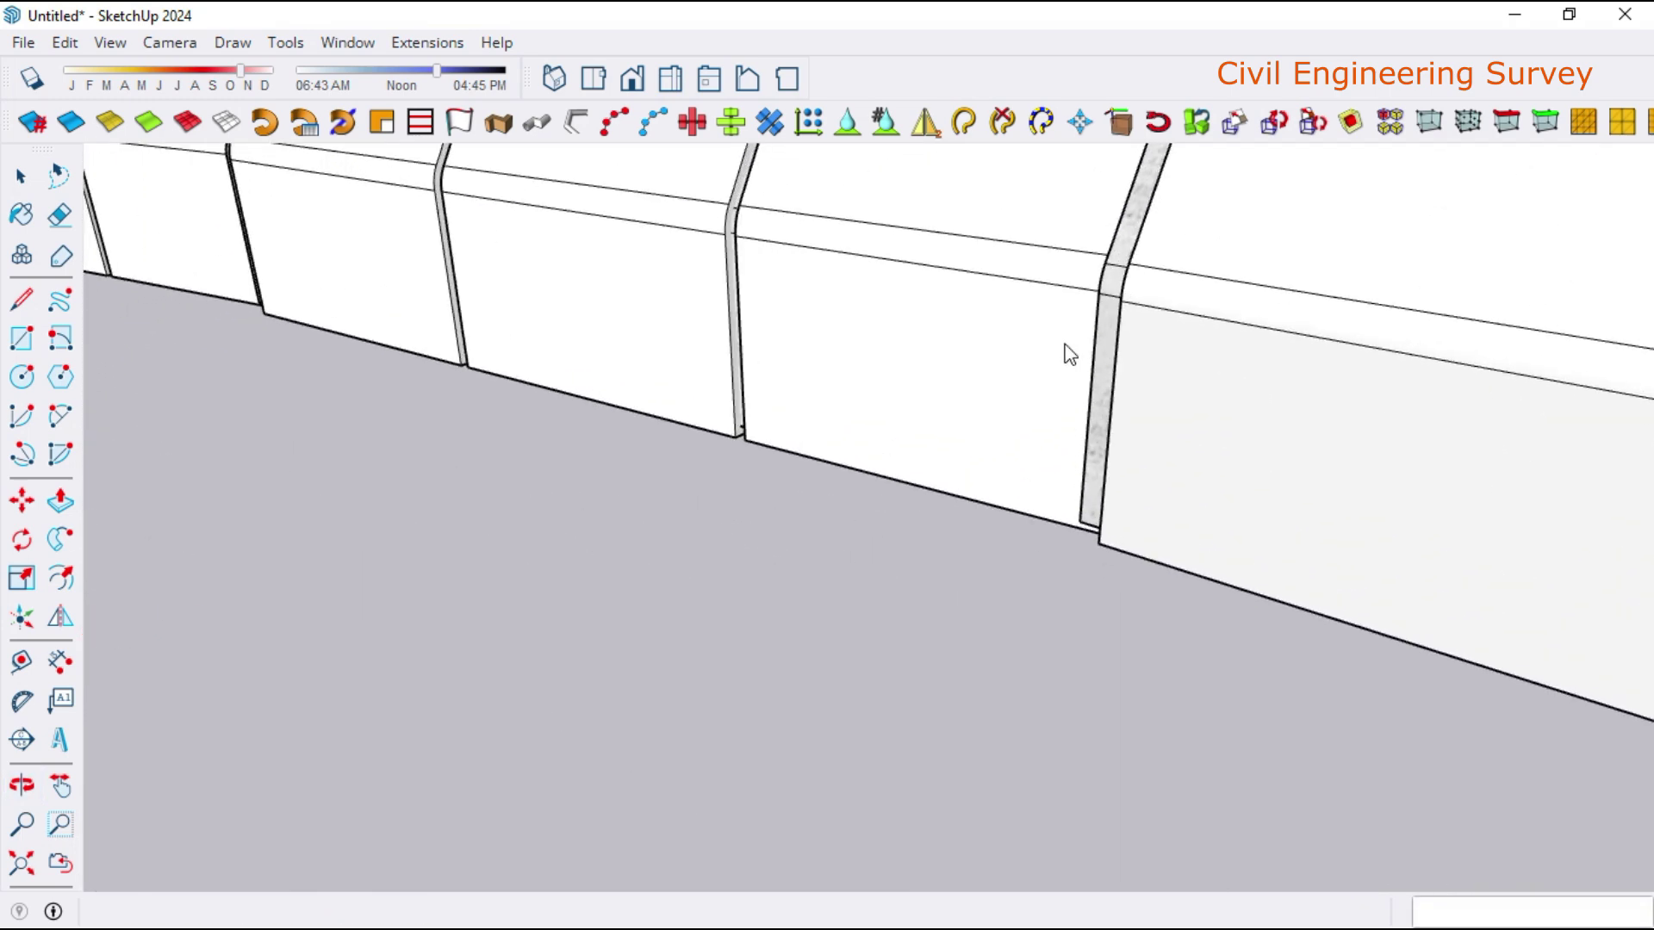
{"action": "scroll", "coordinate": [1068, 353], "scroll_direction": "up", "scroll_amount": 2}
{"action": "scroll", "coordinate": [1068, 353], "scroll_direction": "down", "scroll_amount": 2}
{"action": "scroll", "coordinate": [1066, 353], "scroll_direction": "down", "scroll_amount": 2}
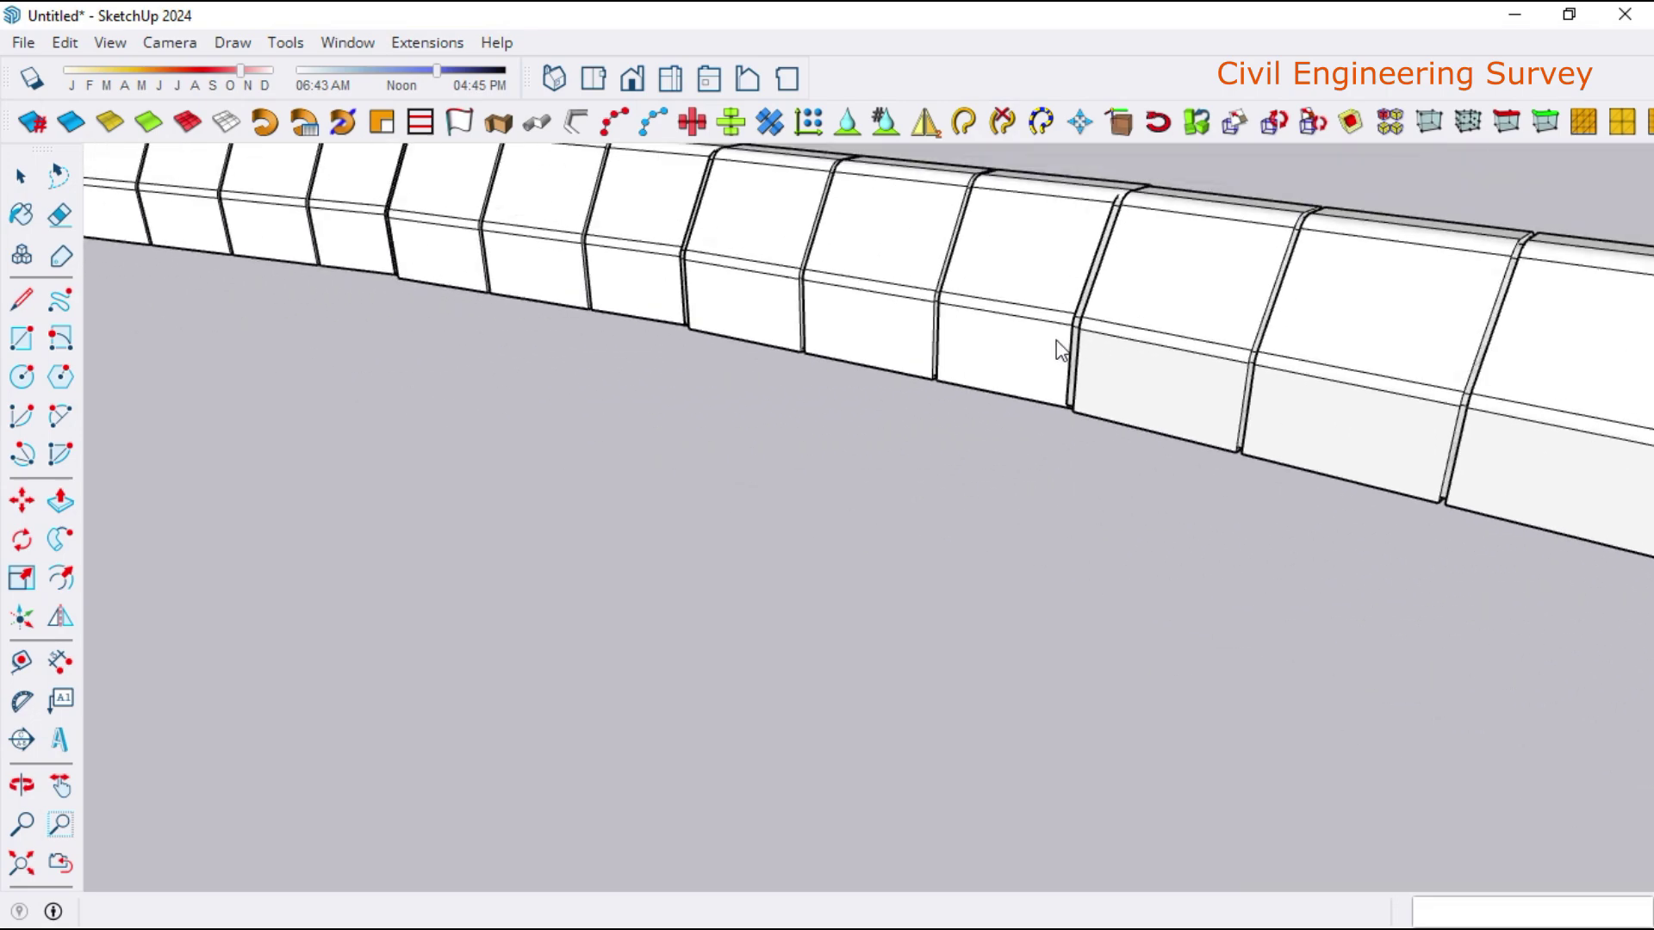
{"action": "scroll", "coordinate": [1064, 351], "scroll_direction": "down", "scroll_amount": 2}
{"action": "scroll", "coordinate": [1059, 348], "scroll_direction": "down", "scroll_amount": 2}
{"action": "scroll", "coordinate": [1056, 340], "scroll_direction": "down", "scroll_amount": 3}
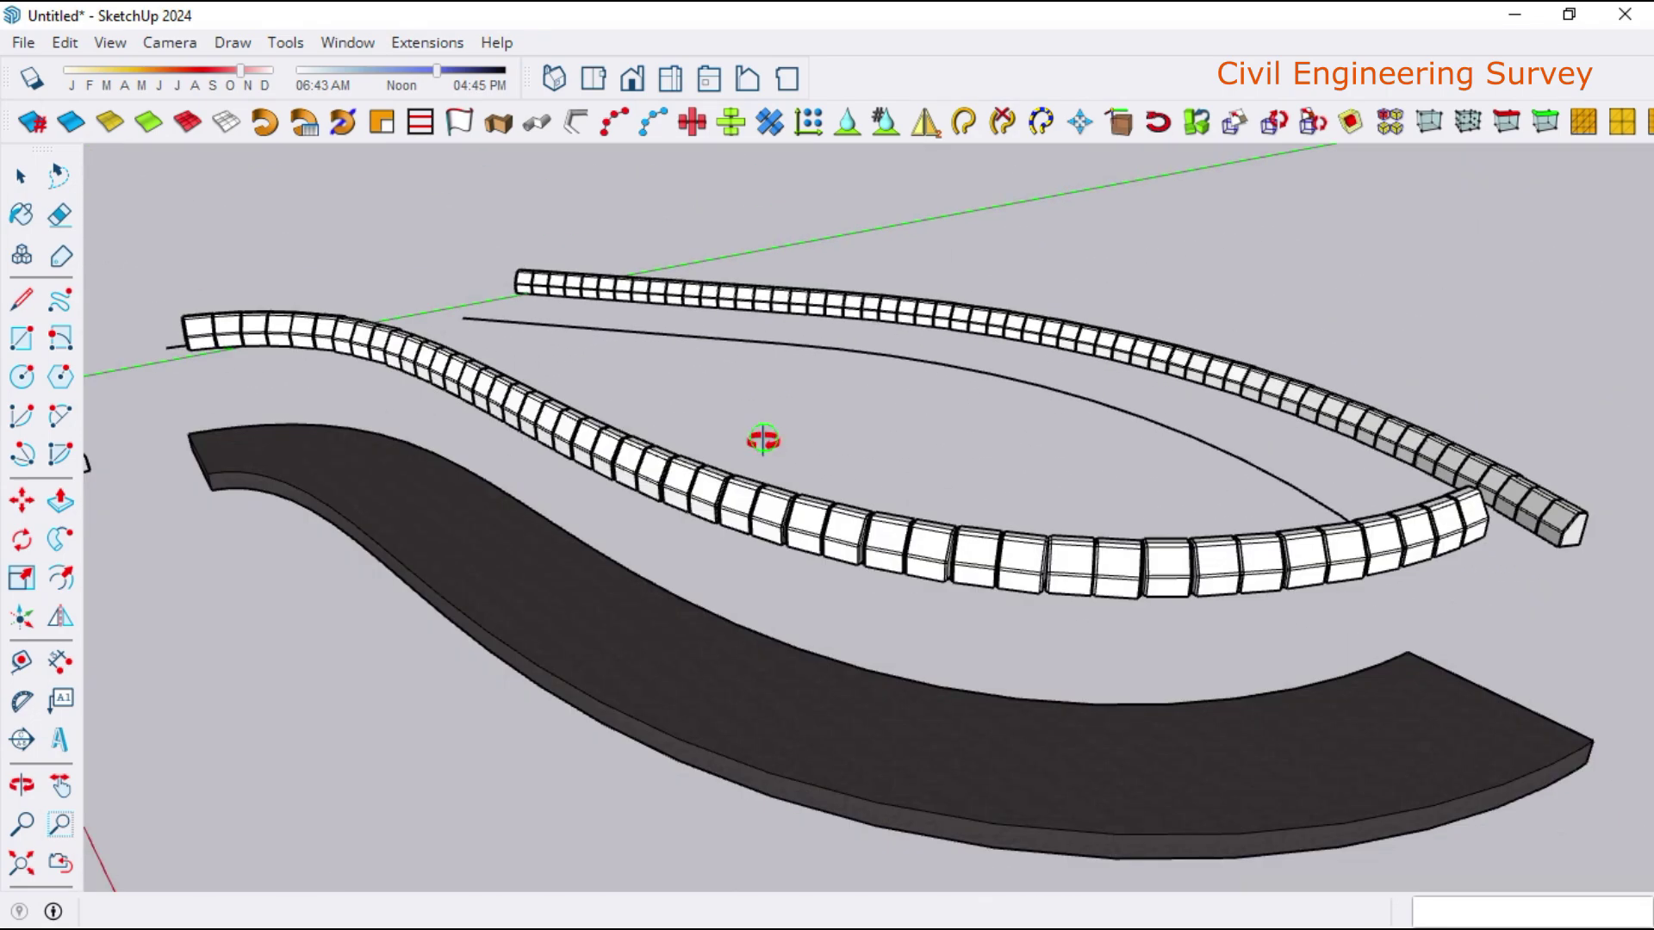
{"action": "middle_click_drag", "start_coordinate": [763, 440], "coordinate": [1026, 528]}
{"action": "scroll", "coordinate": [1081, 449], "scroll_direction": "down", "scroll_amount": 3}
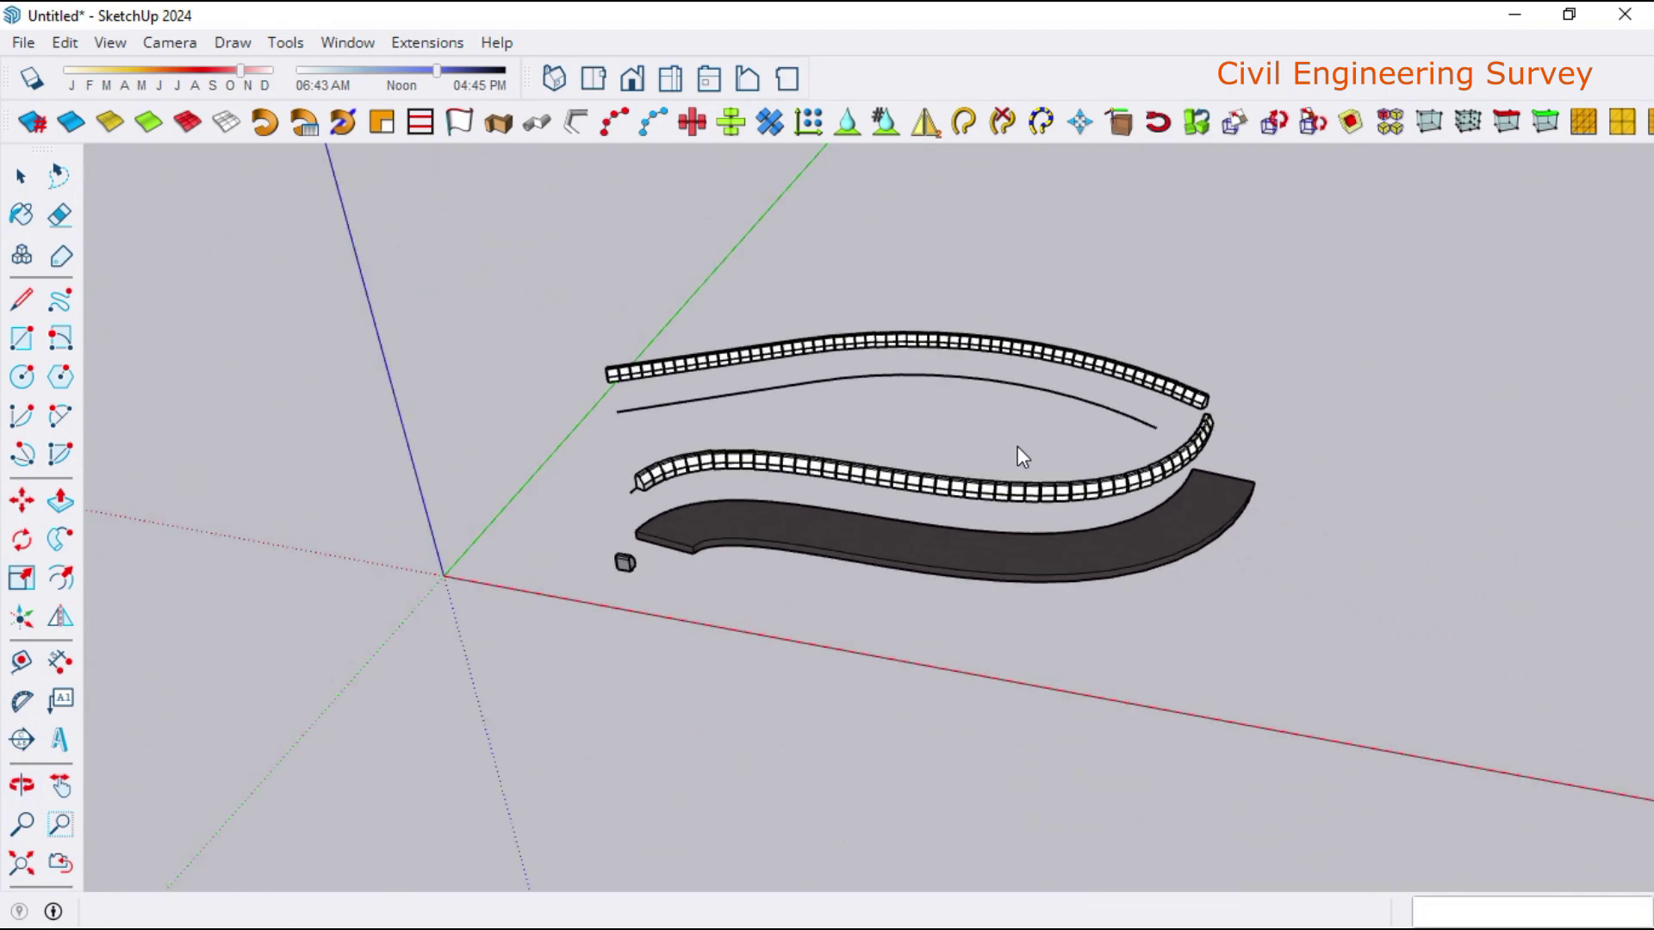
{"action": "mouse_move", "coordinate": [1022, 457]}
{"action": "middle_mouse_down"}
{"action": "mouse_move", "coordinate": [546, 436]}
{"action": "mouse_move", "coordinate": [785, 458]}
{"action": "middle_mouse_up"}
{"action": "scroll", "coordinate": [758, 746], "scroll_direction": "up", "scroll_amount": 2}
{"action": "scroll", "coordinate": [778, 743], "scroll_direction": "up", "scroll_amount": 2}
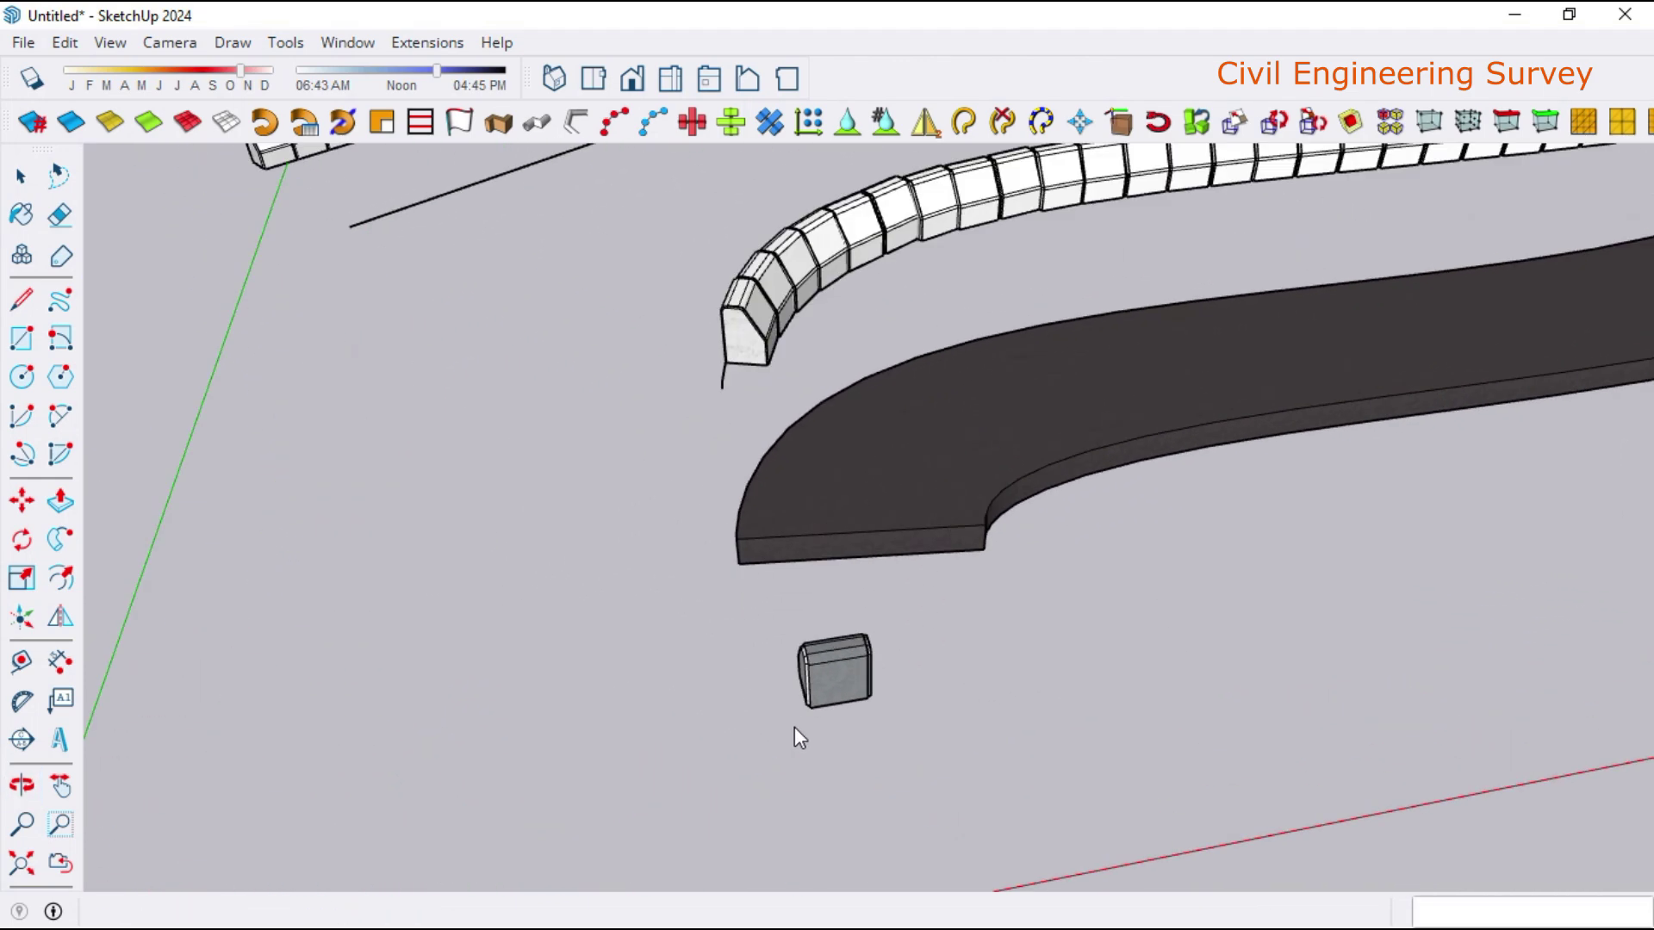
{"action": "scroll", "coordinate": [790, 721], "scroll_direction": "up", "scroll_amount": 2}
{"action": "scroll", "coordinate": [791, 720], "scroll_direction": "down", "scroll_amount": 1}
{"action": "scroll", "coordinate": [797, 716], "scroll_direction": "up", "scroll_amount": 1}
{"action": "scroll", "coordinate": [827, 675], "scroll_direction": "up", "scroll_amount": 2}
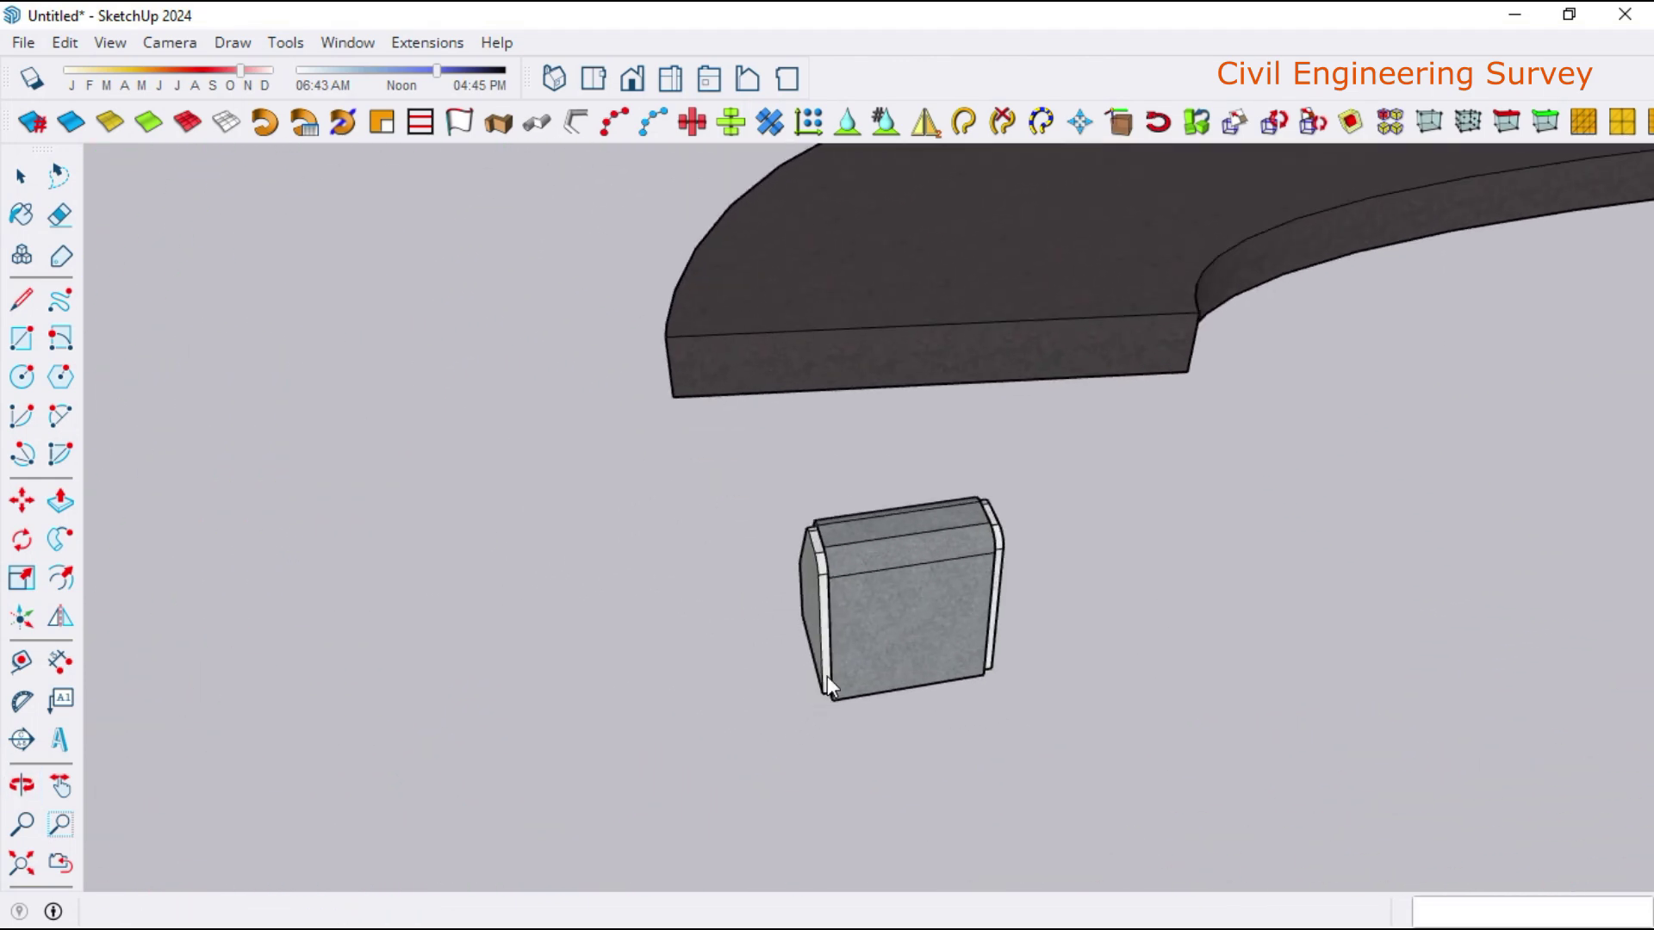
{"action": "scroll", "coordinate": [858, 654], "scroll_direction": "up", "scroll_amount": 2}
{"action": "scroll", "coordinate": [858, 655], "scroll_direction": "up", "scroll_amount": 2}
{"action": "mouse_move", "coordinate": [858, 655]}
{"action": "middle_mouse_down"}
{"action": "mouse_move", "coordinate": [849, 575]}
{"action": "mouse_move", "coordinate": [904, 469]}
{"action": "middle_mouse_up"}
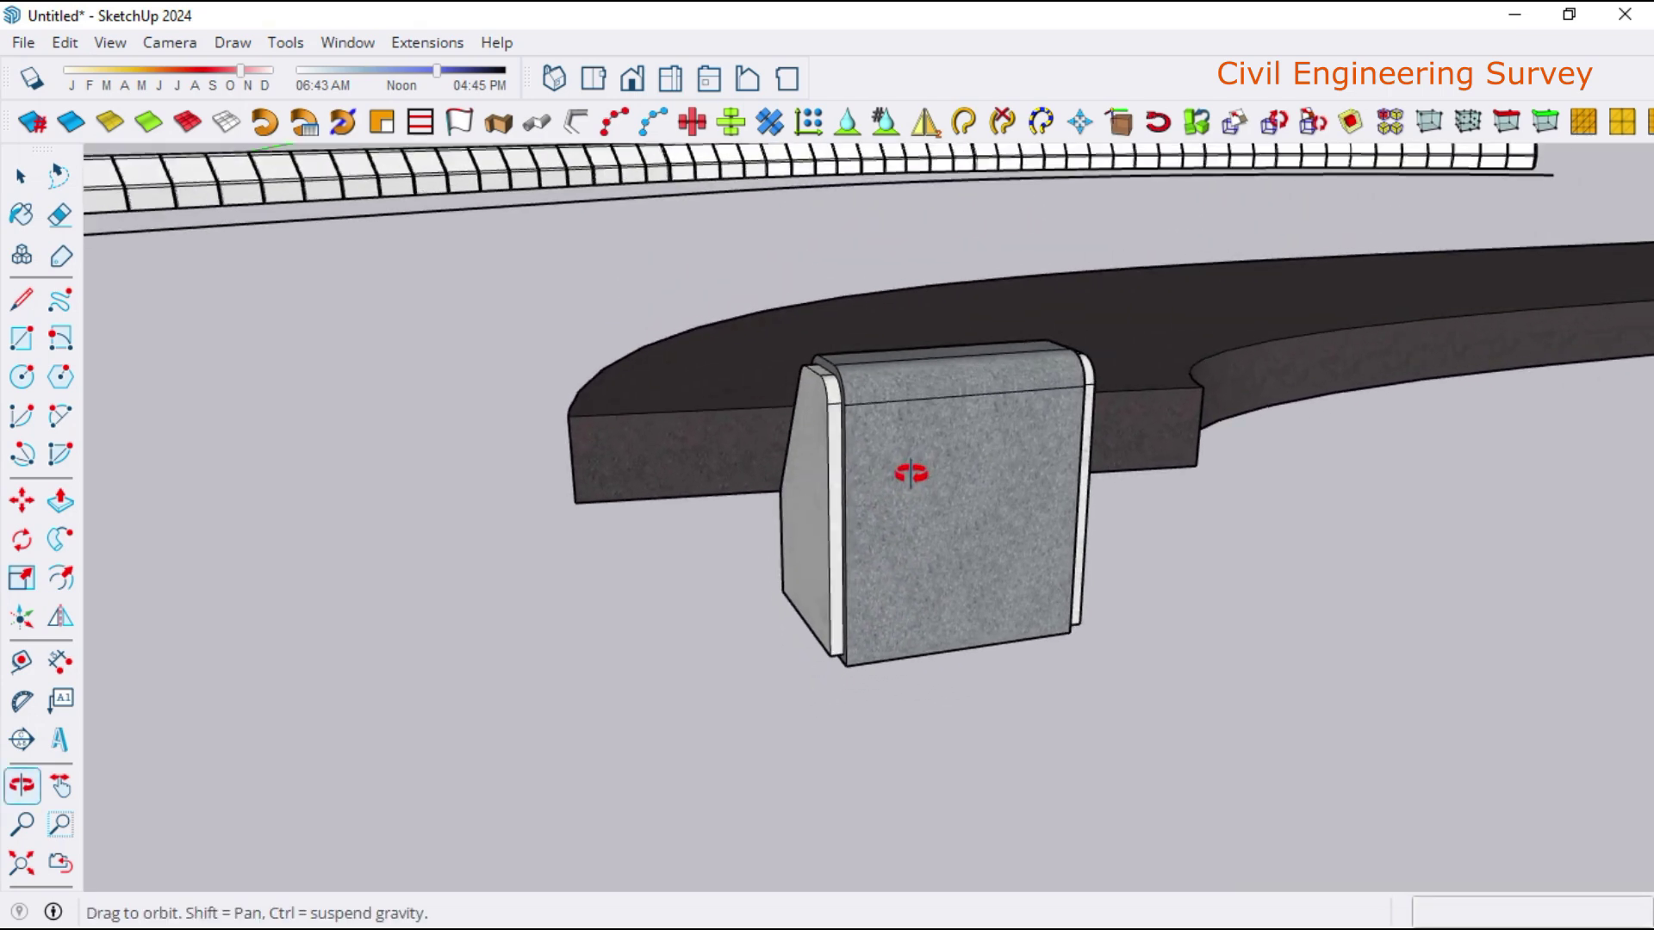
{"action": "scroll", "coordinate": [896, 635], "scroll_direction": "up", "scroll_amount": 3}
{"action": "scroll", "coordinate": [894, 633], "scroll_direction": "up", "scroll_amount": 1}
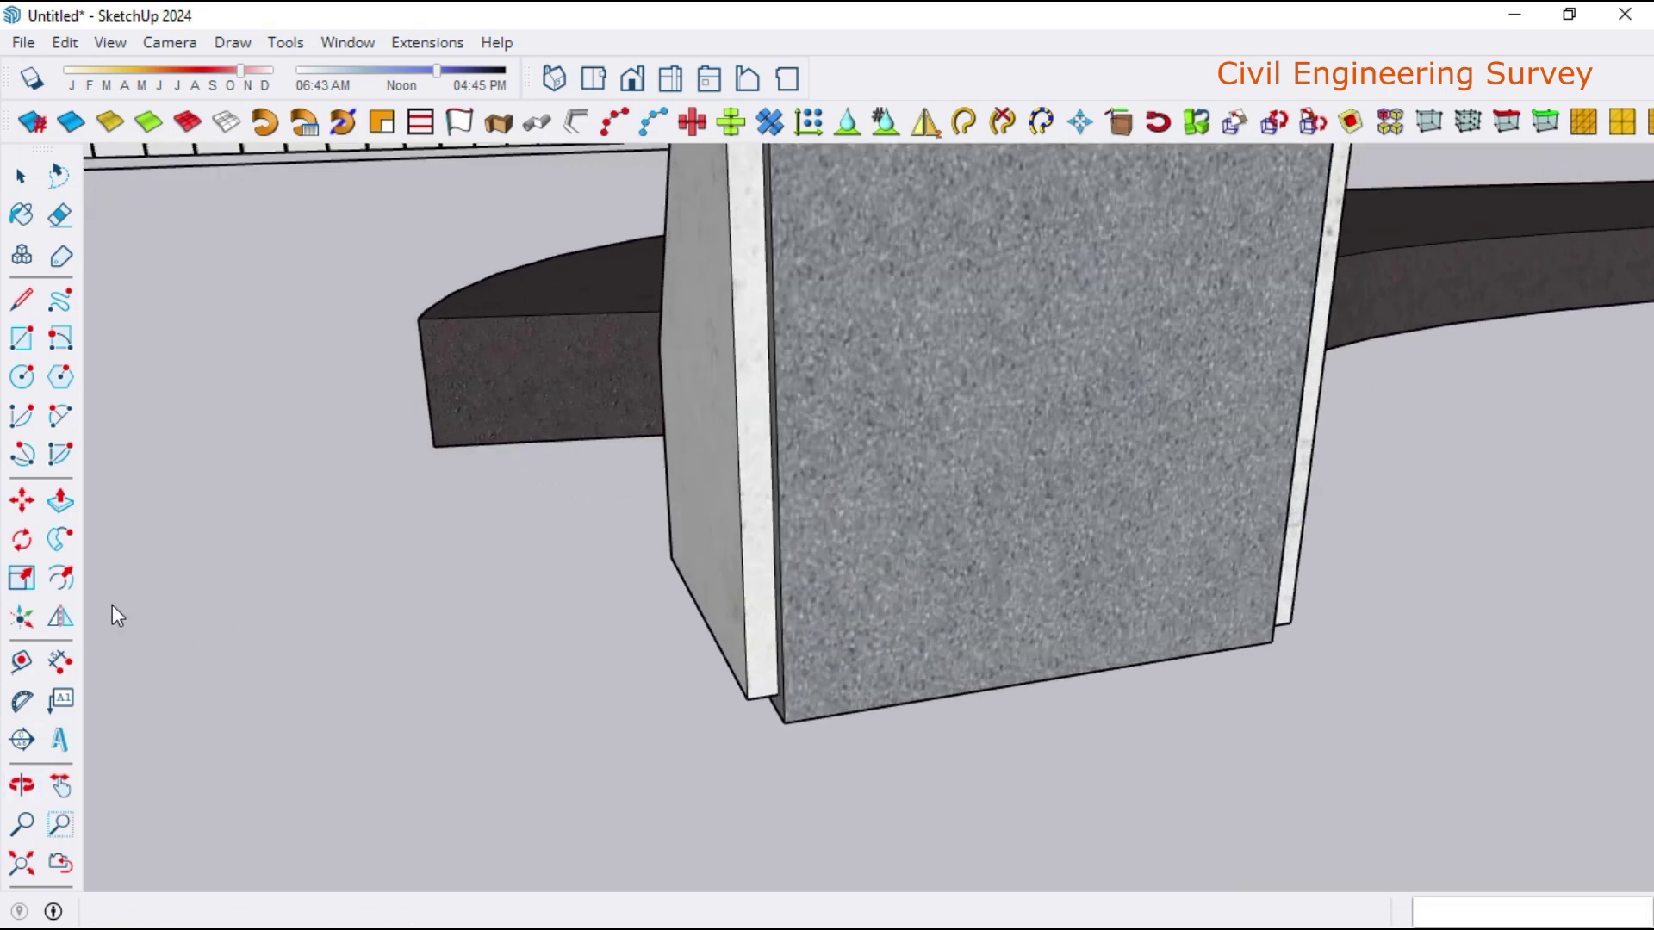
{"action": "left_click", "coordinate": [24, 634]}
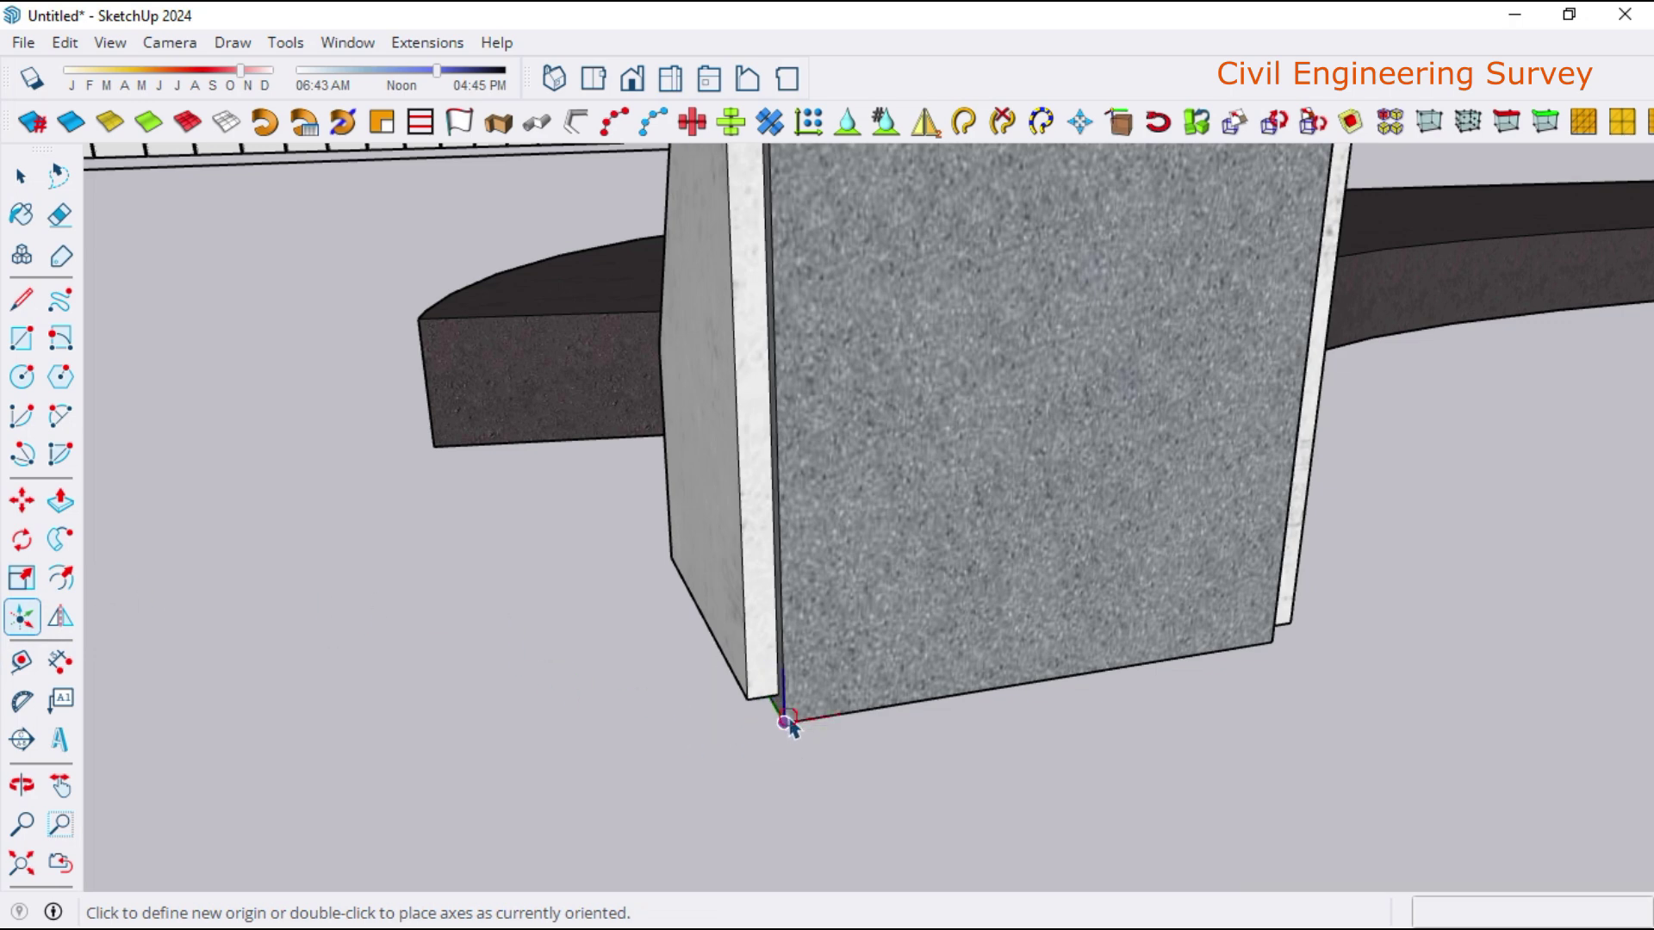
{"action": "left_click", "coordinate": [784, 723]}
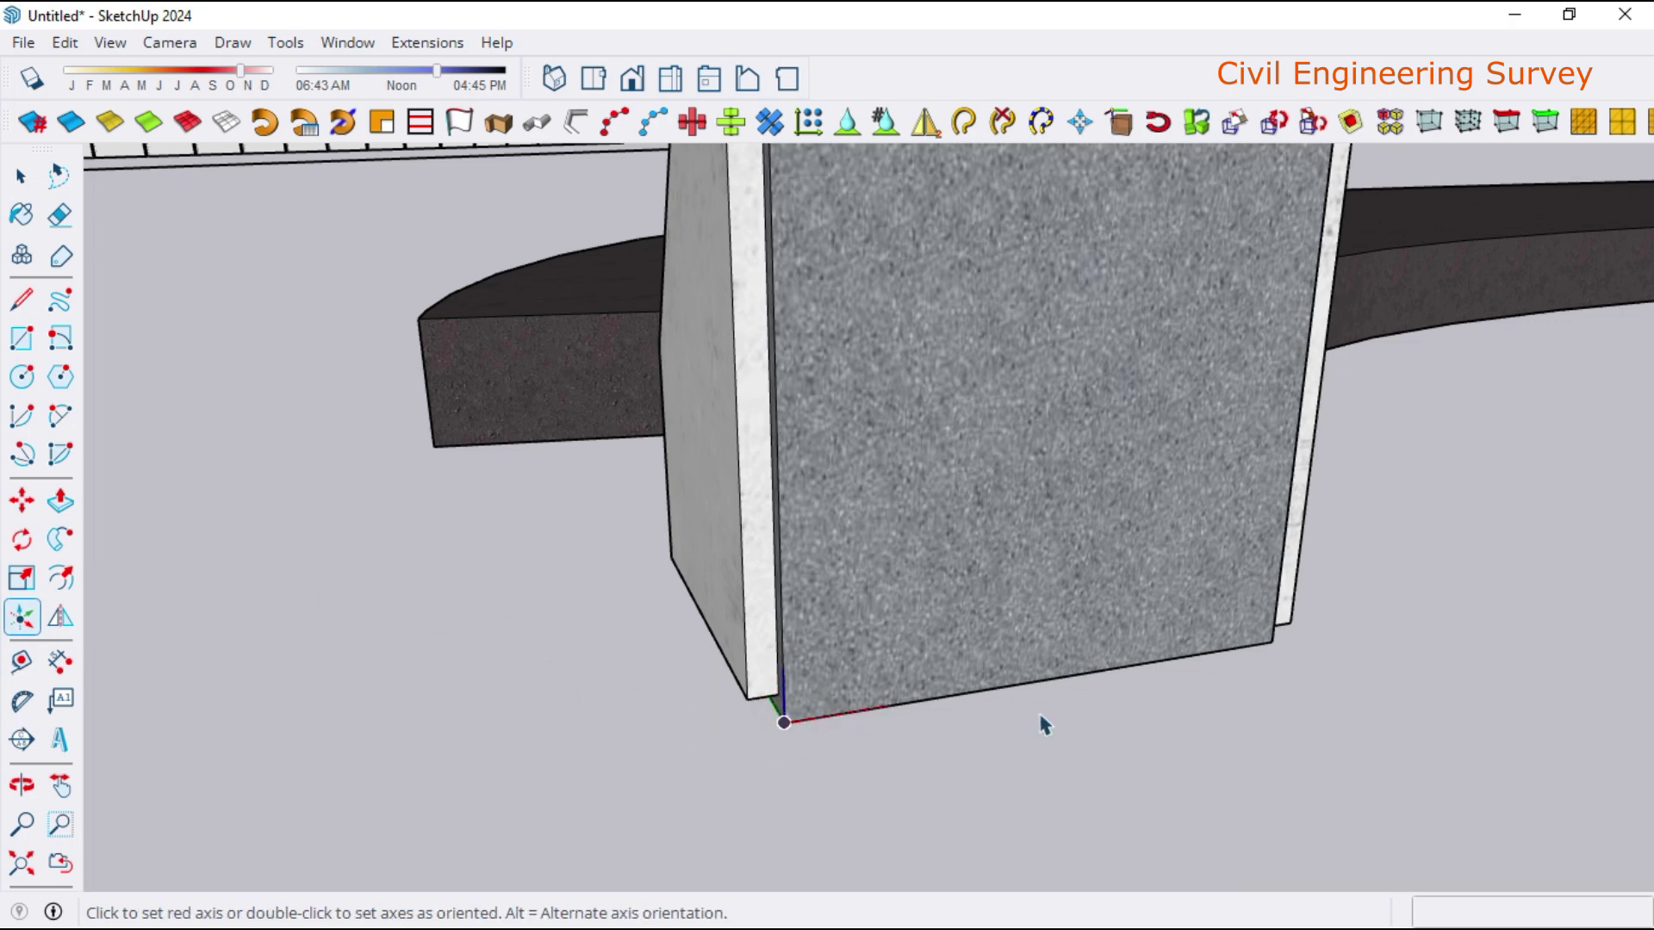
{"action": "left_click", "coordinate": [1217, 652]}
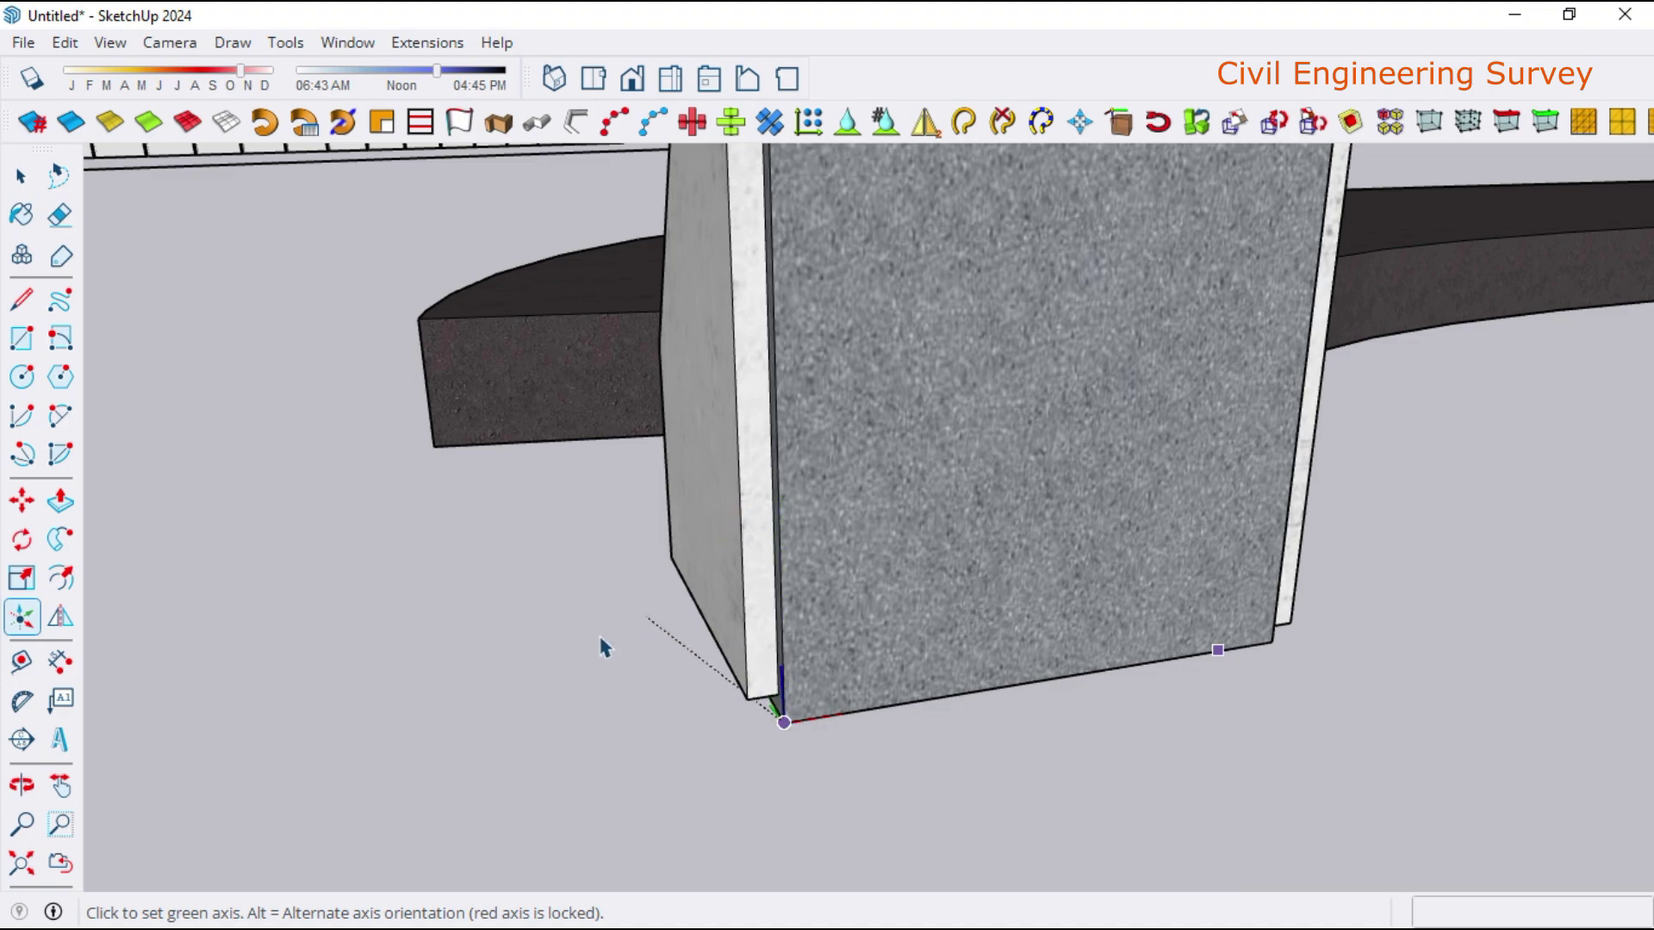
{"action": "mouse_move", "coordinate": [603, 648]}
{"action": "middle_mouse_down"}
{"action": "mouse_move", "coordinate": [554, 657]}
{"action": "mouse_move", "coordinate": [977, 542]}
{"action": "mouse_move", "coordinate": [997, 637]}
{"action": "middle_mouse_up"}
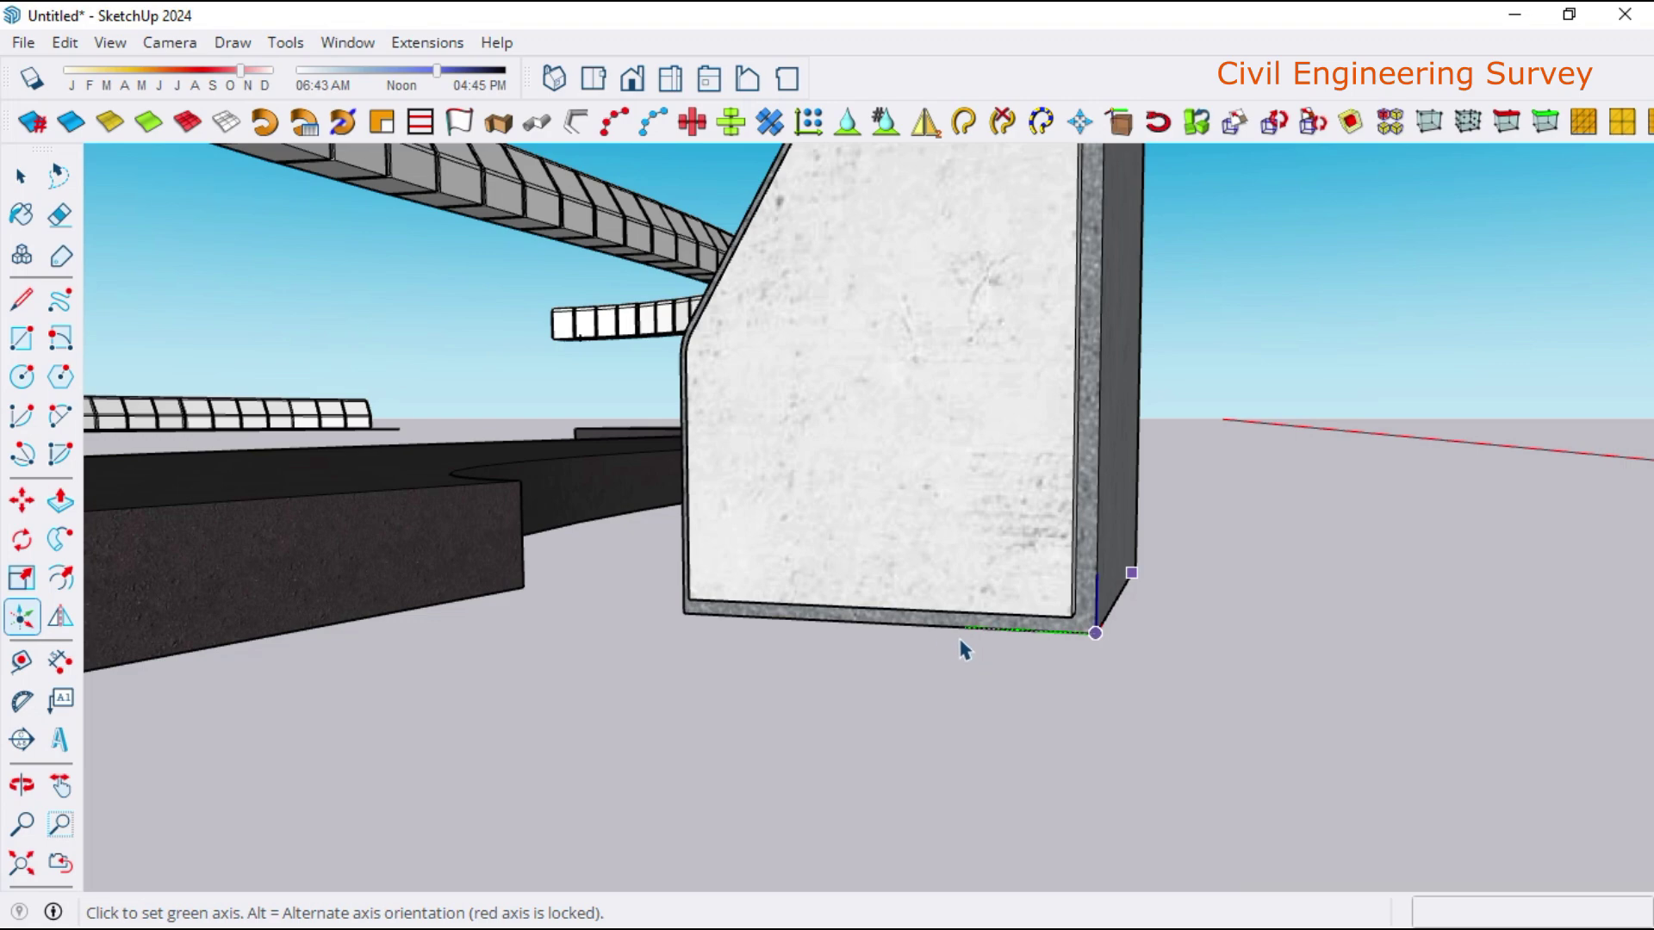
{"action": "scroll", "coordinate": [727, 696], "scroll_direction": "down", "scroll_amount": 2}
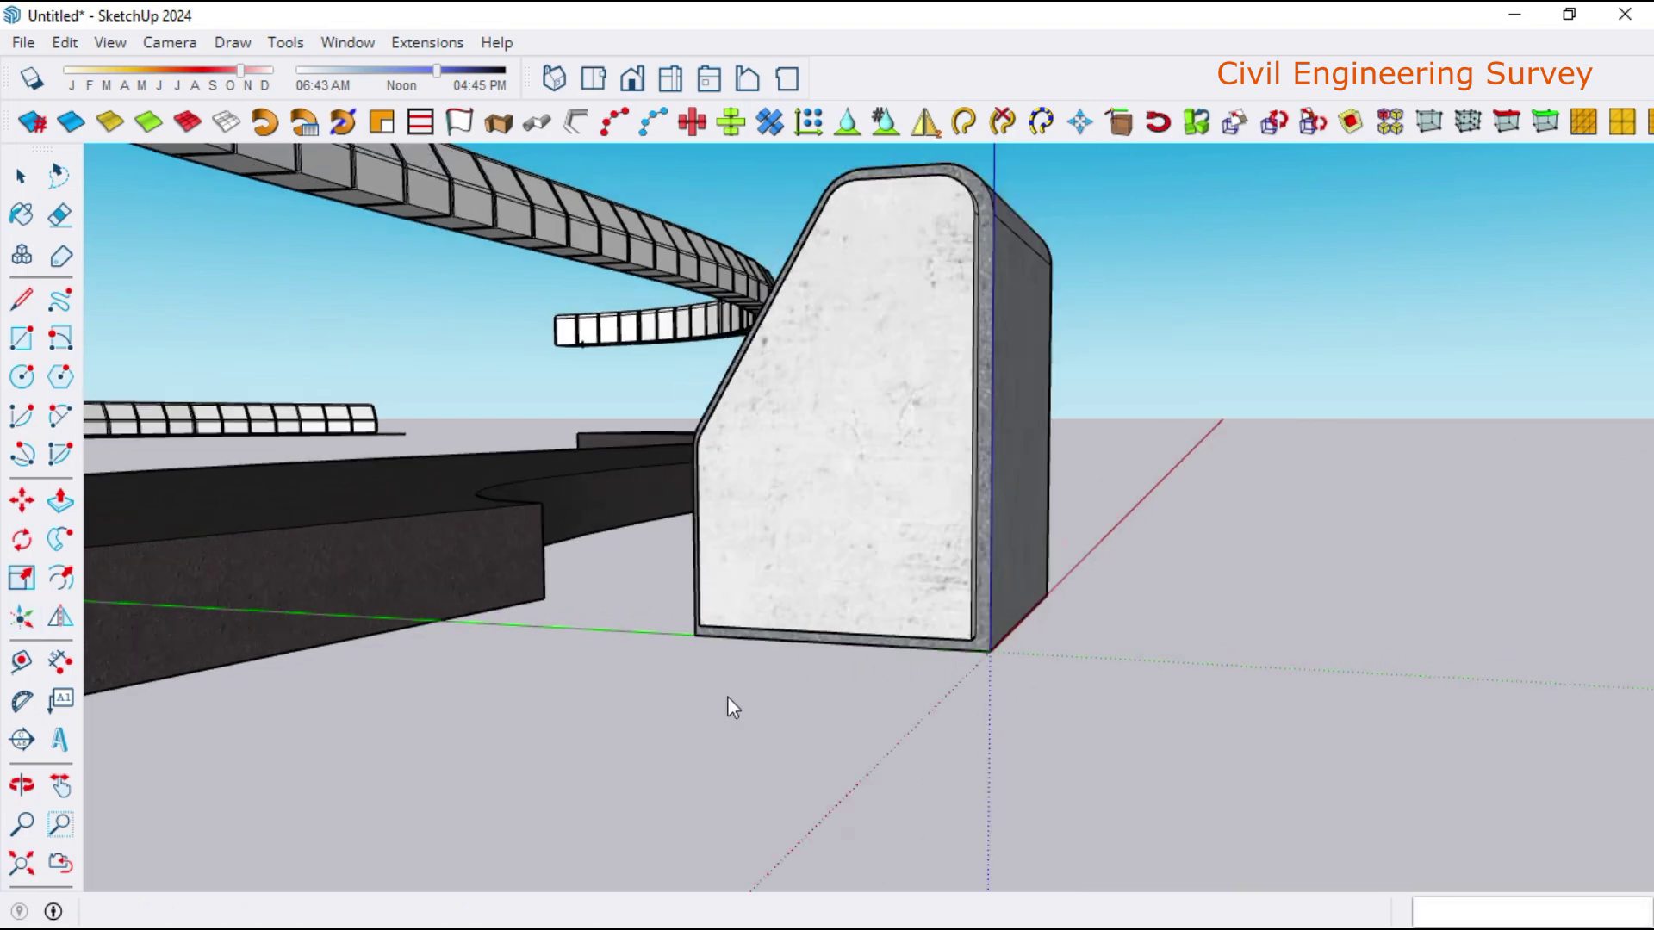
{"action": "scroll", "coordinate": [581, 699], "scroll_direction": "down", "scroll_amount": 2}
{"action": "scroll", "coordinate": [555, 695], "scroll_direction": "down", "scroll_amount": 2}
{"action": "scroll", "coordinate": [550, 691], "scroll_direction": "down", "scroll_amount": 2}
{"action": "scroll", "coordinate": [550, 691], "scroll_direction": "down", "scroll_amount": 1}
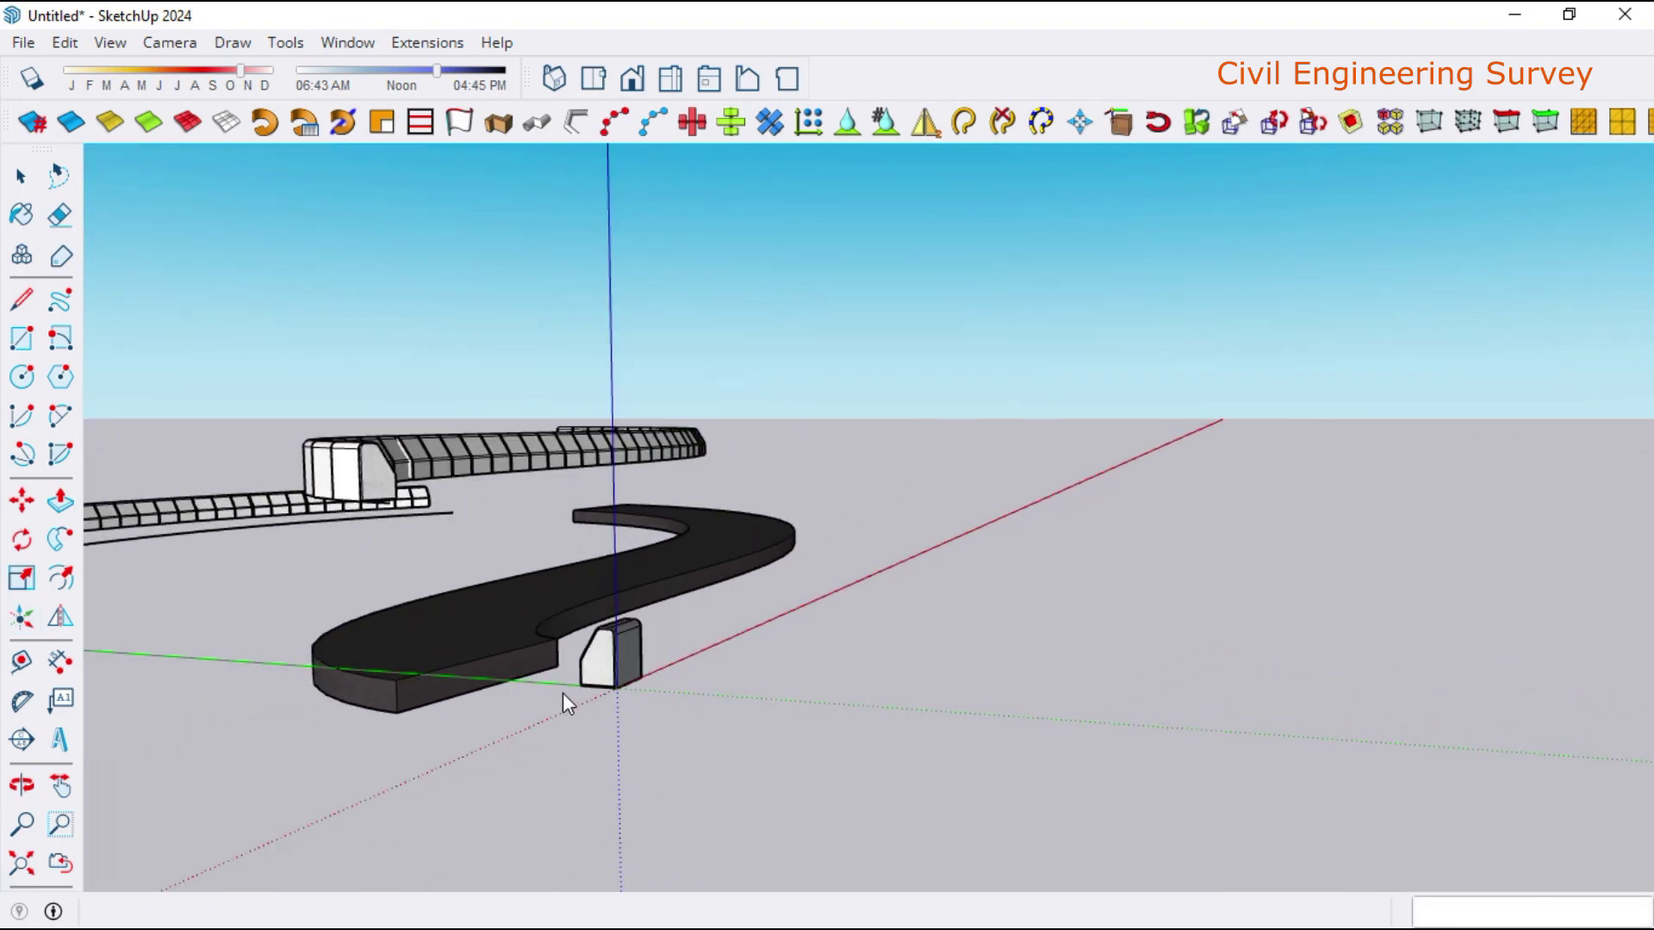
{"action": "middle_click_drag", "start_coordinate": [561, 693], "coordinate": [266, 805]}
{"action": "mouse_move", "coordinate": [505, 725]}
{"action": "middle_mouse_down"}
{"action": "mouse_move", "coordinate": [648, 672]}
{"action": "mouse_move", "coordinate": [231, 644]}
{"action": "middle_mouse_up"}
- Copy the curb block along the inner welded curve, forming a second curved curb row
{"action": "scroll", "coordinate": [231, 644], "scroll_direction": "up", "scroll_amount": 2}
{"action": "scroll", "coordinate": [231, 644], "scroll_direction": "up", "scroll_amount": 1}
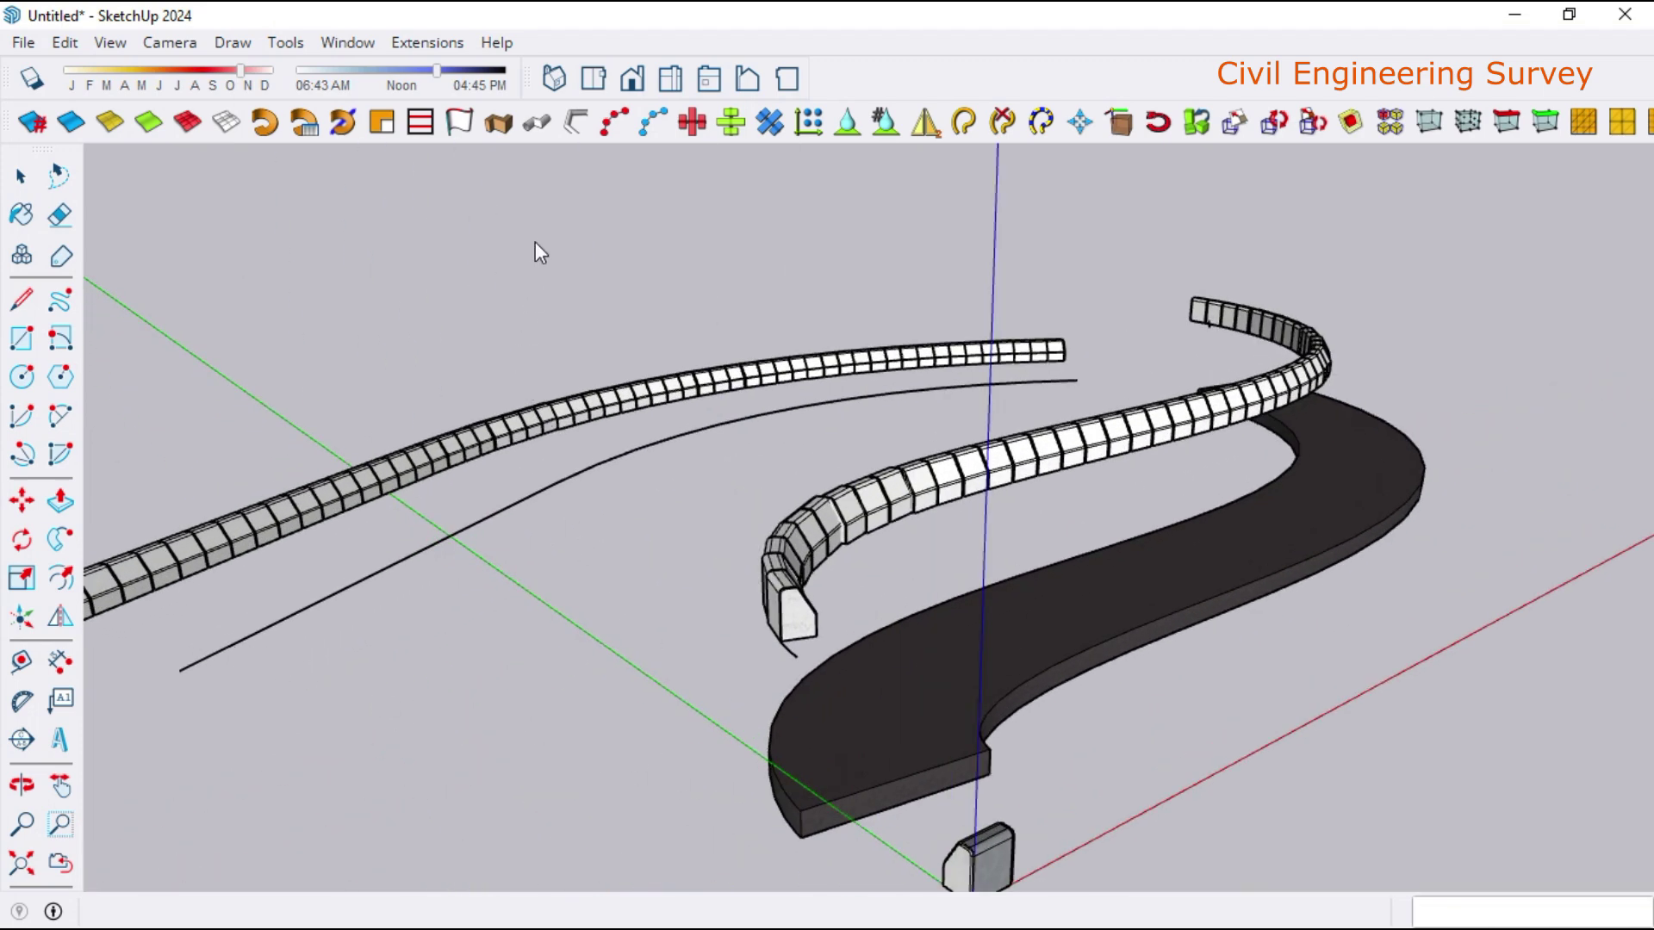
{"action": "left_click", "coordinate": [525, 499]}
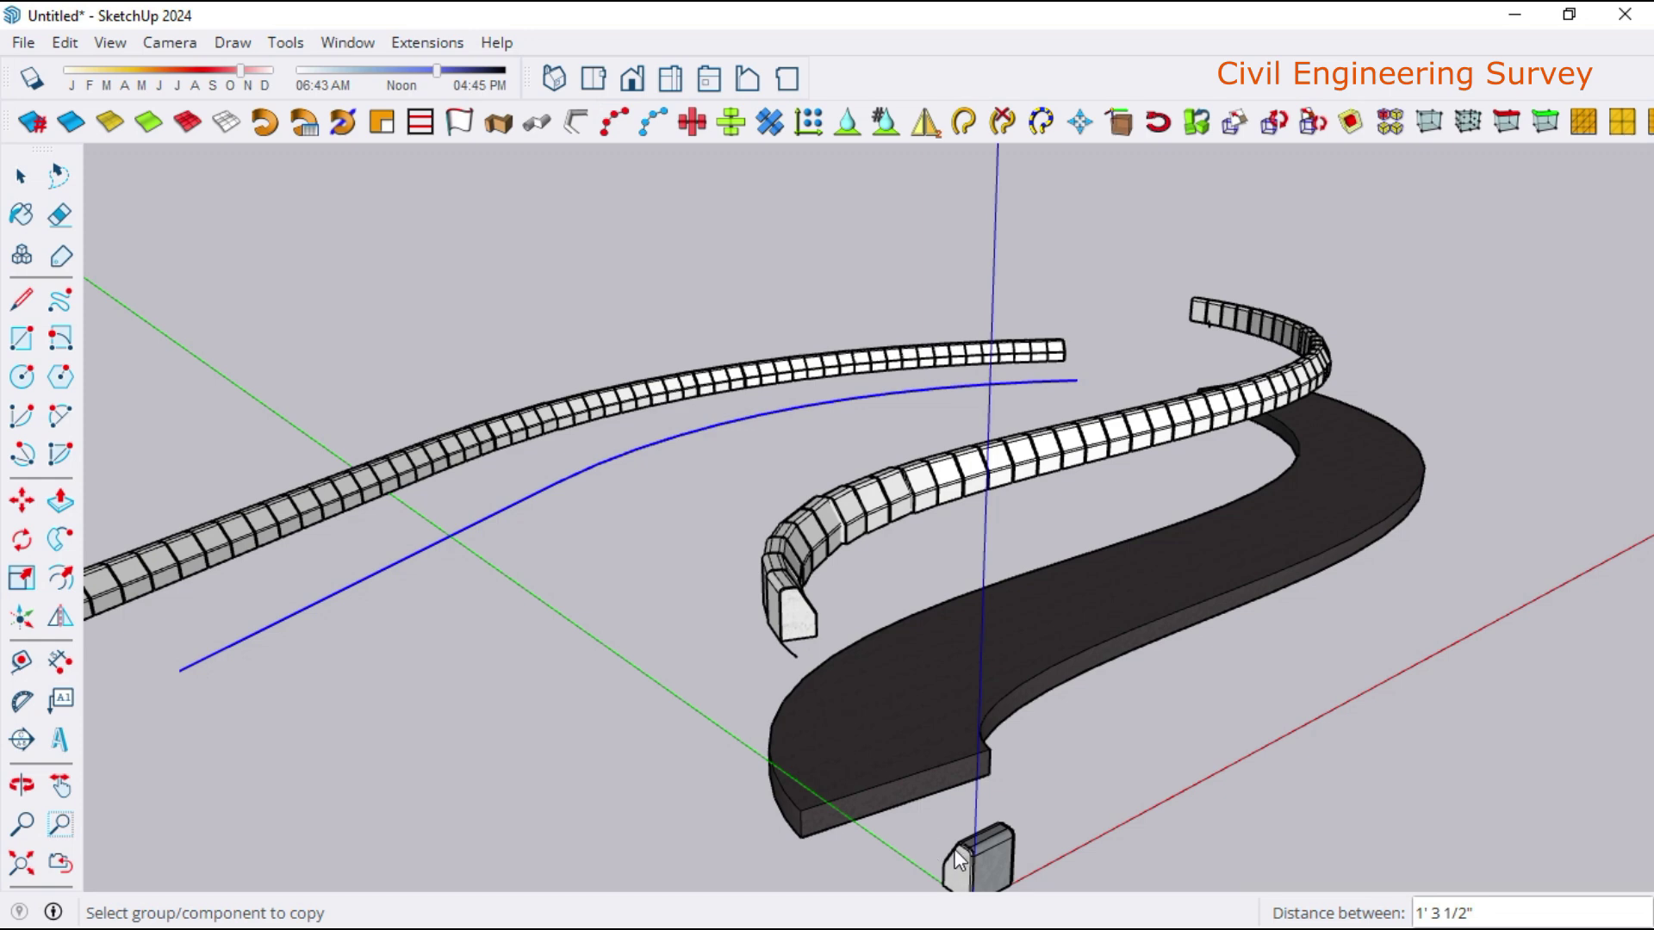
{"action": "left_click", "coordinate": [976, 856]}
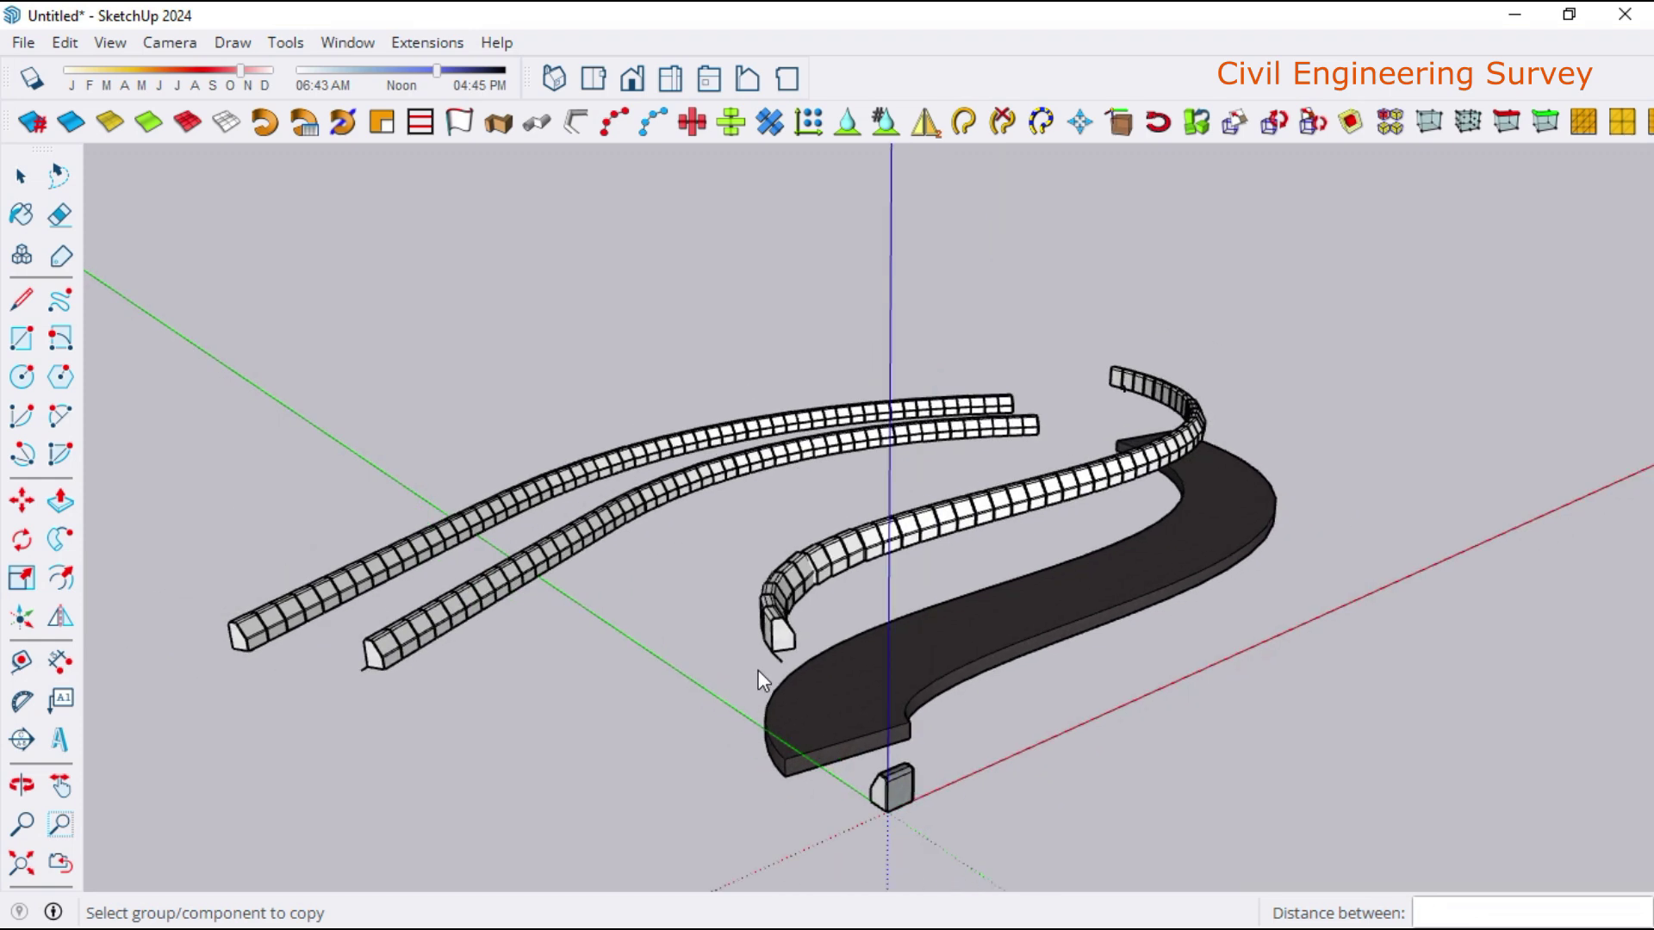
{"action": "scroll", "coordinate": [344, 665], "scroll_direction": "up", "scroll_amount": 2}
{"action": "scroll", "coordinate": [345, 665], "scroll_direction": "up", "scroll_amount": 2}
{"action": "scroll", "coordinate": [358, 665], "scroll_direction": "up", "scroll_amount": 2}
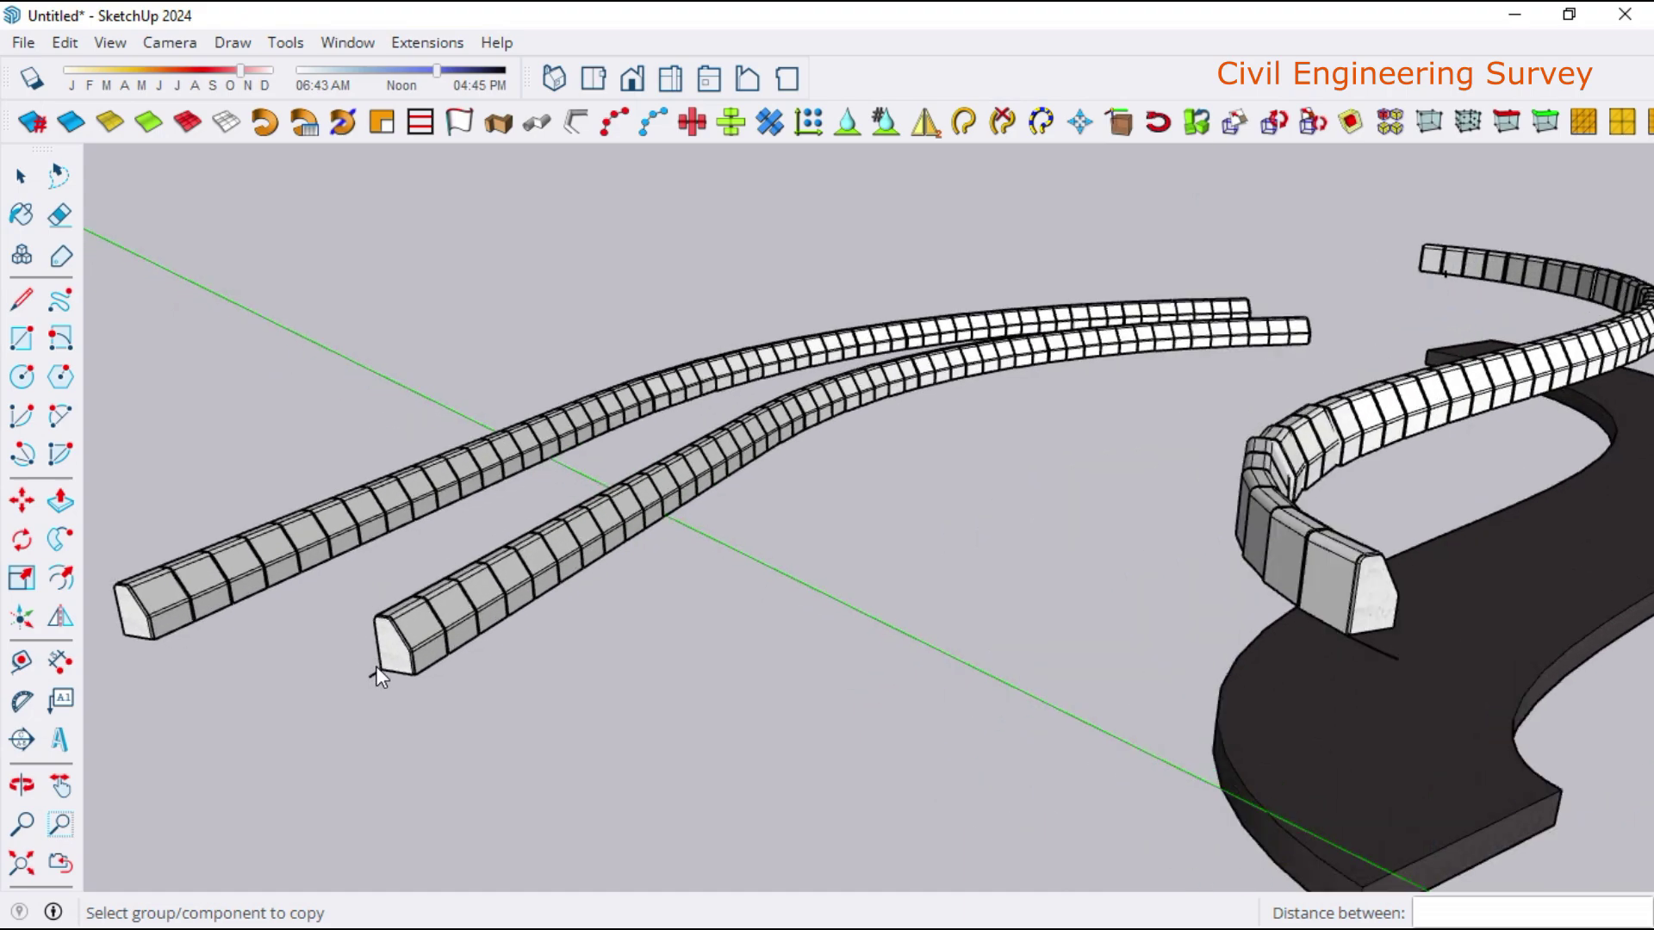
{"action": "scroll", "coordinate": [375, 665], "scroll_direction": "up", "scroll_amount": 2}
{"action": "scroll", "coordinate": [384, 654], "scroll_direction": "up", "scroll_amount": 2}
{"action": "mouse_move", "coordinate": [551, 648]}
{"action": "middle_mouse_down"}
{"action": "mouse_move", "coordinate": [531, 675]}
{"action": "mouse_move", "coordinate": [243, 735]}
{"action": "mouse_move", "coordinate": [26, 741]}
{"action": "mouse_move", "coordinate": [13, 710]}
{"action": "middle_mouse_up"}
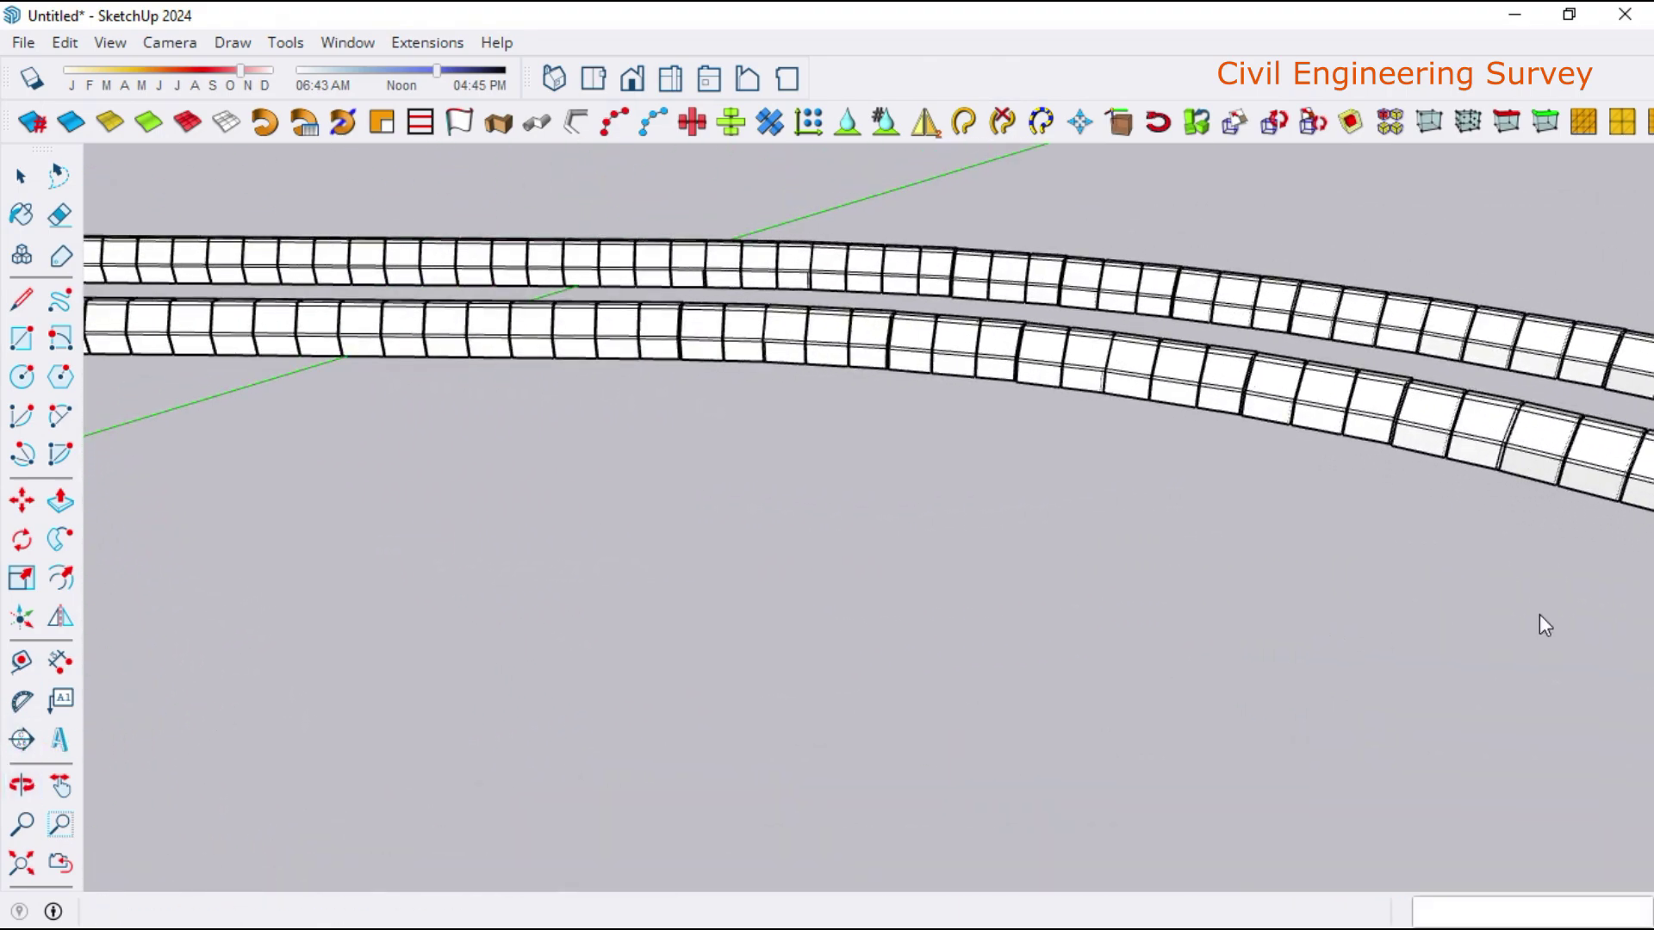
{"action": "scroll", "coordinate": [1542, 620], "scroll_direction": "up", "scroll_amount": 2}
{"action": "scroll", "coordinate": [1464, 431], "scroll_direction": "up", "scroll_amount": 2}
{"action": "scroll", "coordinate": [1395, 387], "scroll_direction": "up", "scroll_amount": 2}
{"action": "scroll", "coordinate": [1301, 379], "scroll_direction": "up", "scroll_amount": 2}
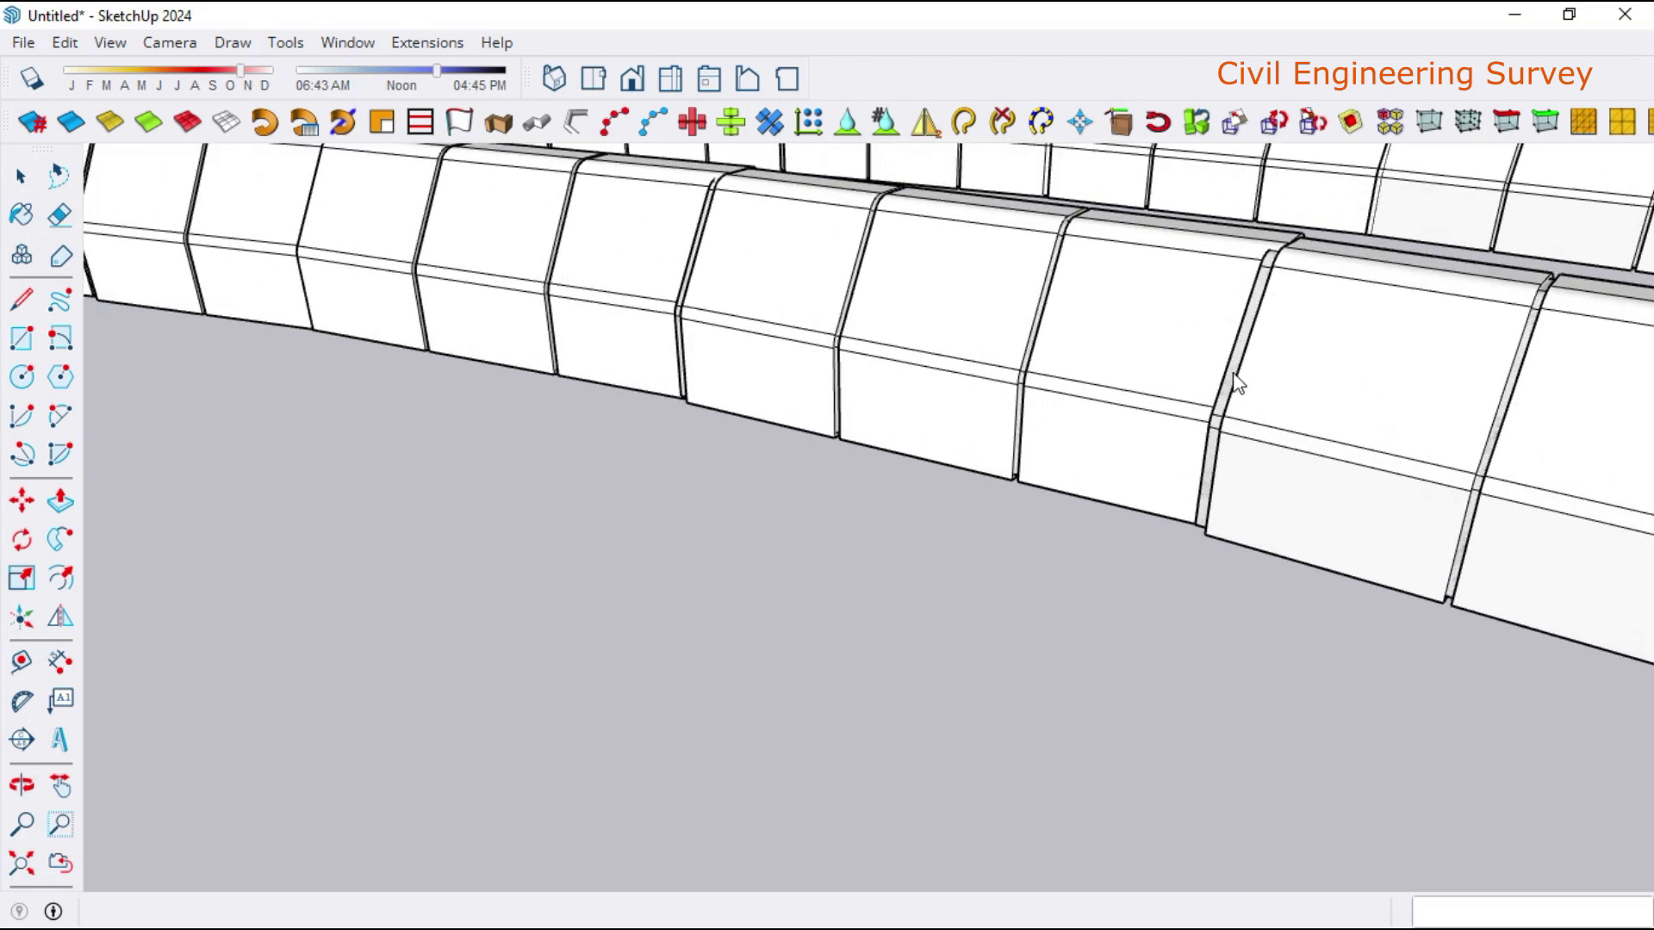
{"action": "mouse_move", "coordinate": [1236, 384]}
{"action": "middle_mouse_down"}
{"action": "mouse_move", "coordinate": [1488, 439]}
{"action": "mouse_move", "coordinate": [1273, 395]}
{"action": "middle_mouse_up"}
{"action": "scroll", "coordinate": [1189, 362], "scroll_direction": "down", "scroll_amount": 2}
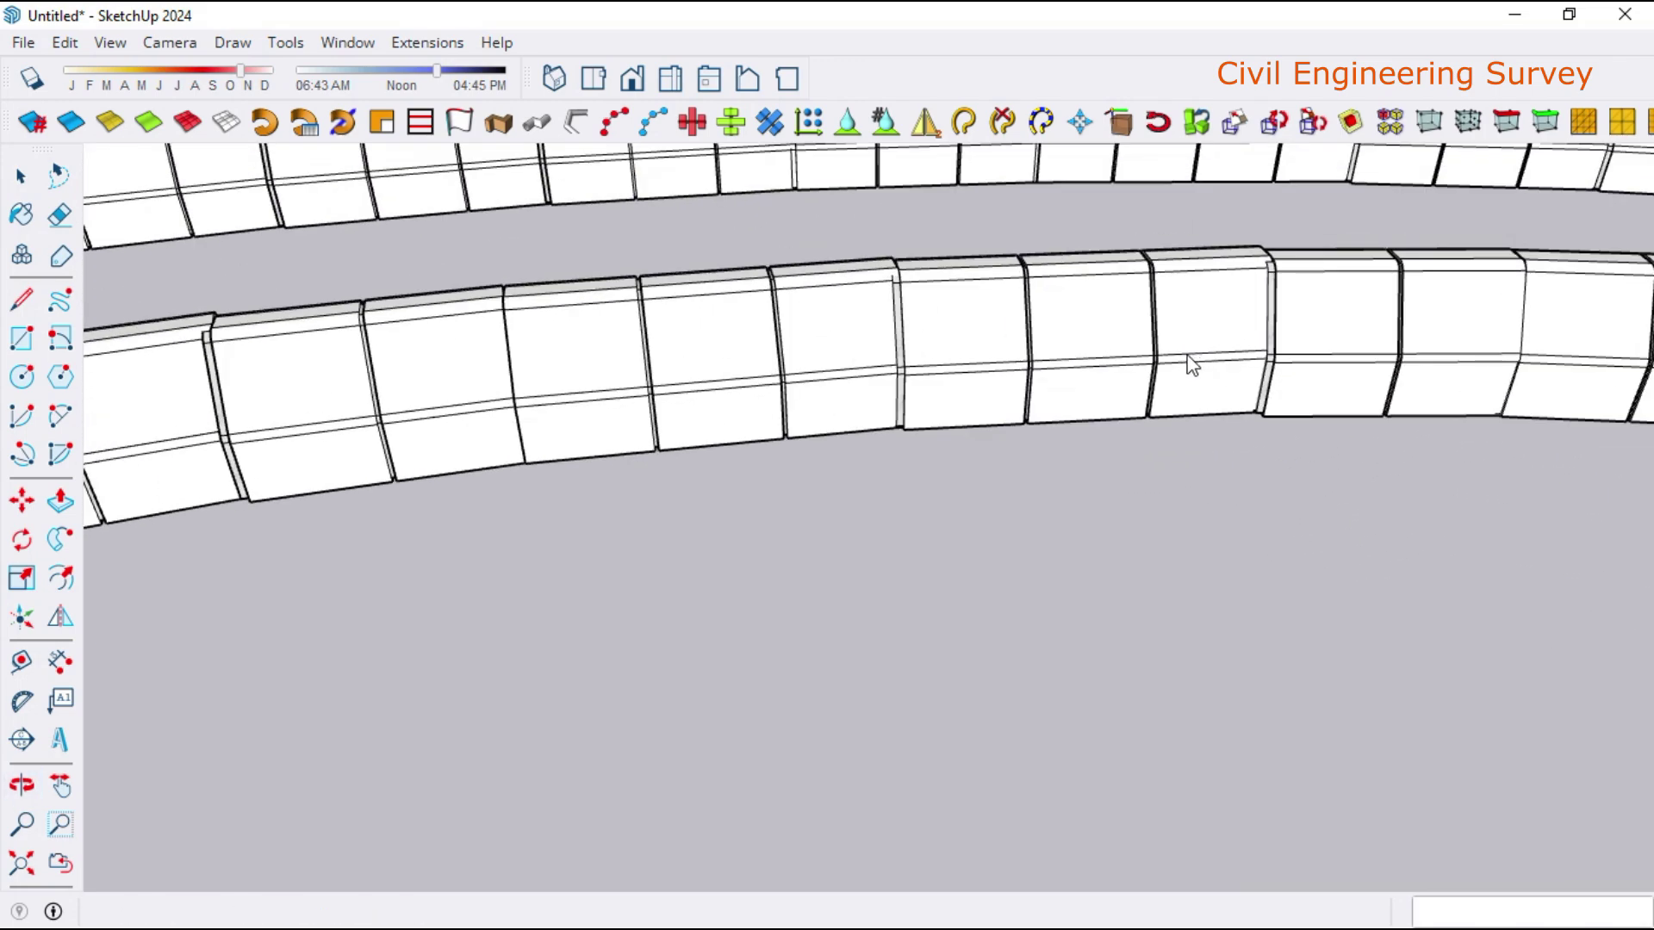
{"action": "scroll", "coordinate": [1189, 362], "scroll_direction": "down", "scroll_amount": 2}
{"action": "scroll", "coordinate": [1187, 362], "scroll_direction": "down", "scroll_amount": 2}
{"action": "scroll", "coordinate": [1187, 363], "scroll_direction": "down", "scroll_amount": 1}
{"action": "scroll", "coordinate": [1186, 355], "scroll_direction": "down", "scroll_amount": 1}
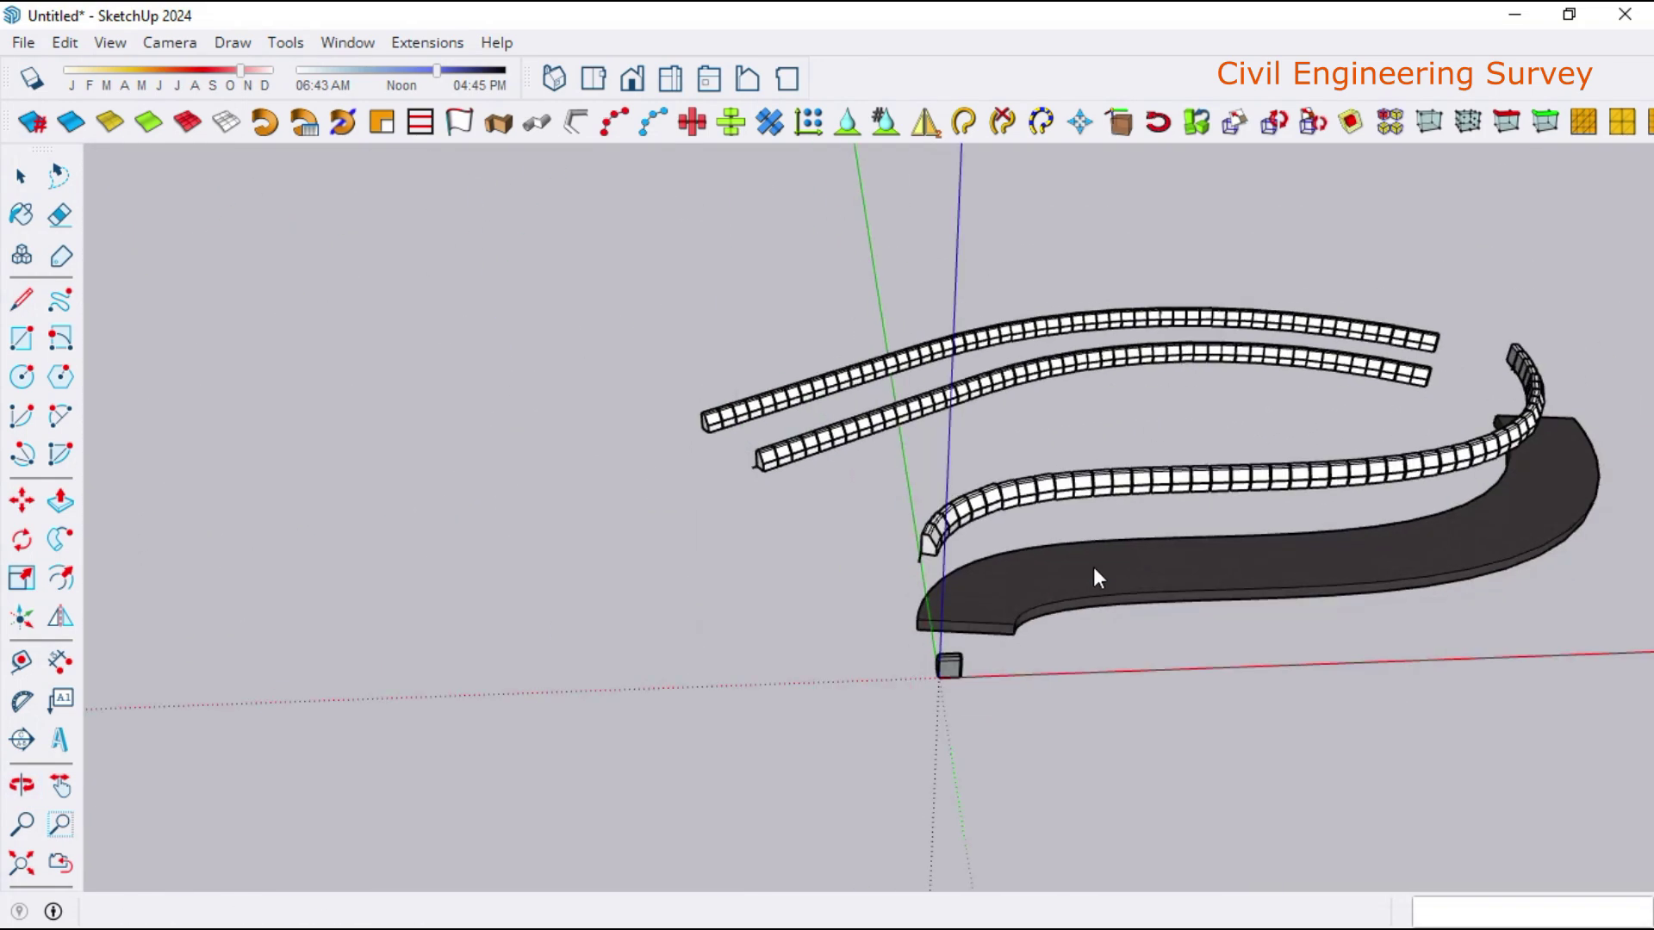
{"action": "scroll", "coordinate": [961, 679], "scroll_direction": "up", "scroll_amount": 2}
{"action": "scroll", "coordinate": [911, 667], "scroll_direction": "up", "scroll_amount": 2}
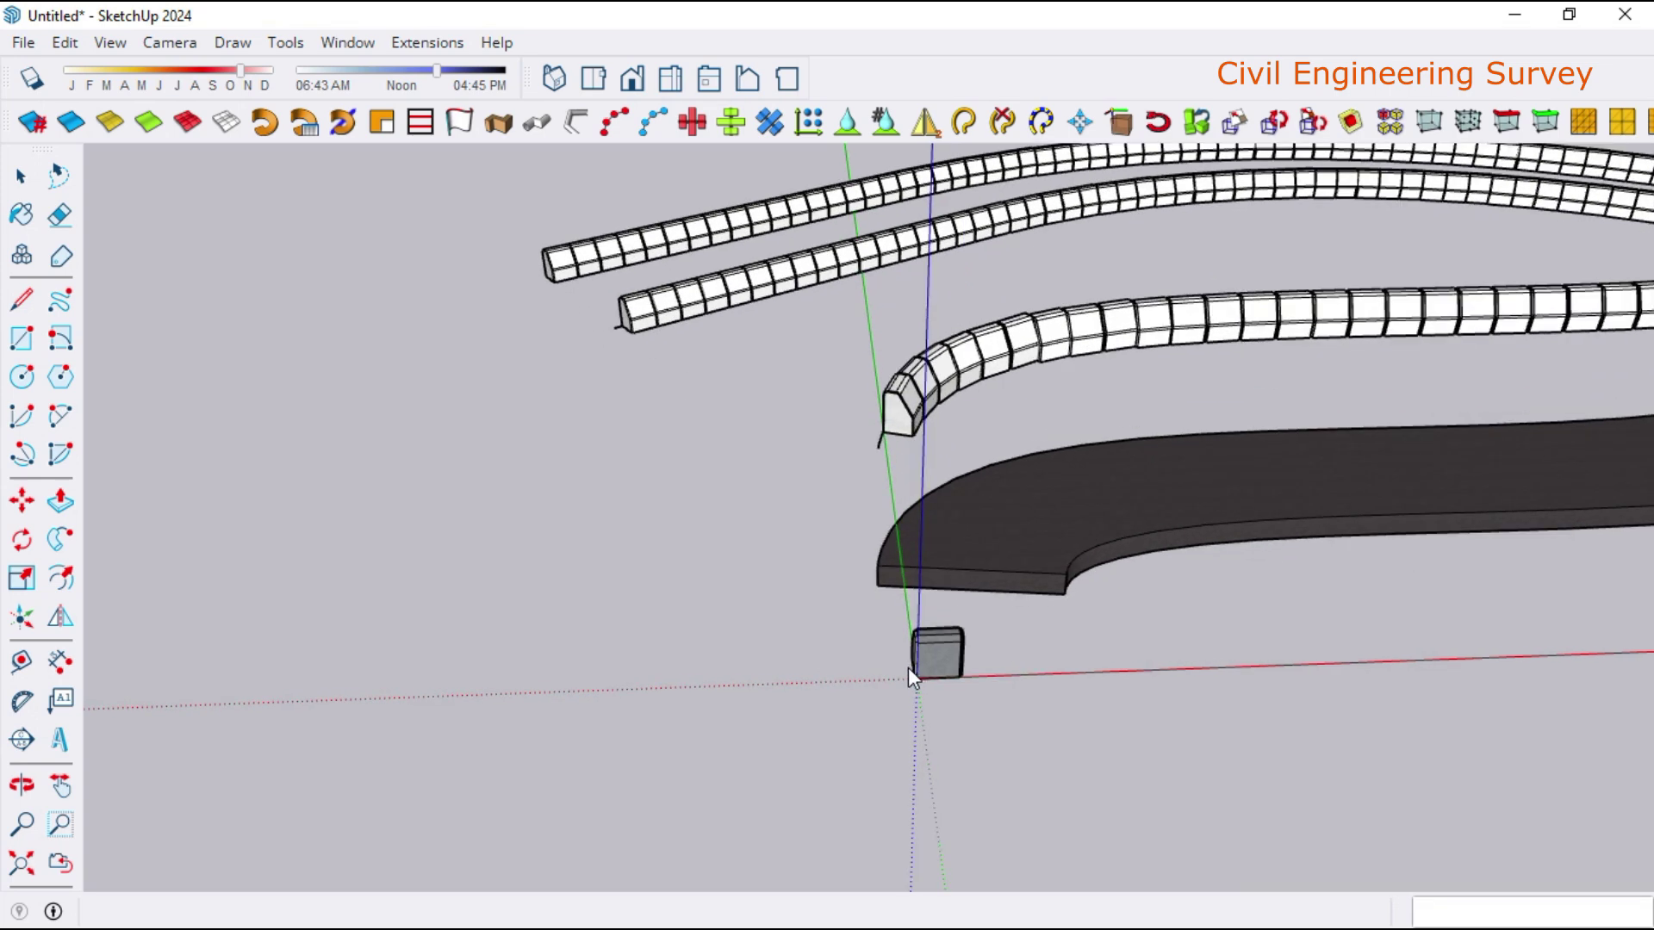
- Undo the second curb array, keeping its curved path line
{"action": "key", "text": "ctrl+z"}
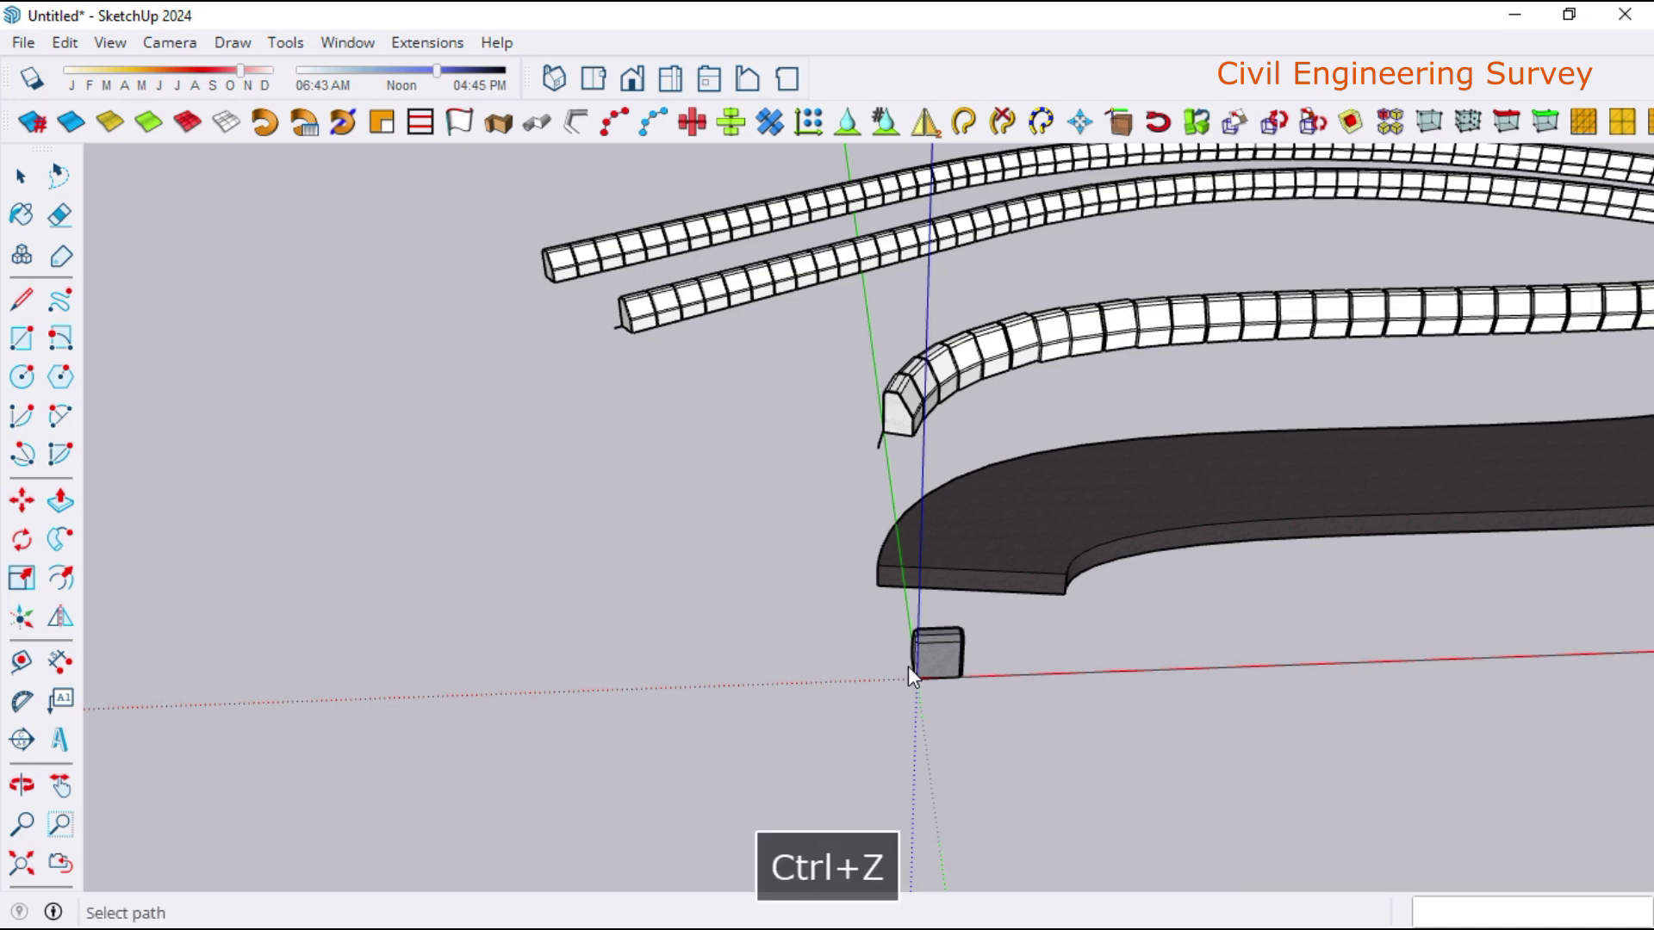
{"action": "left_click", "coordinate": [925, 672]}
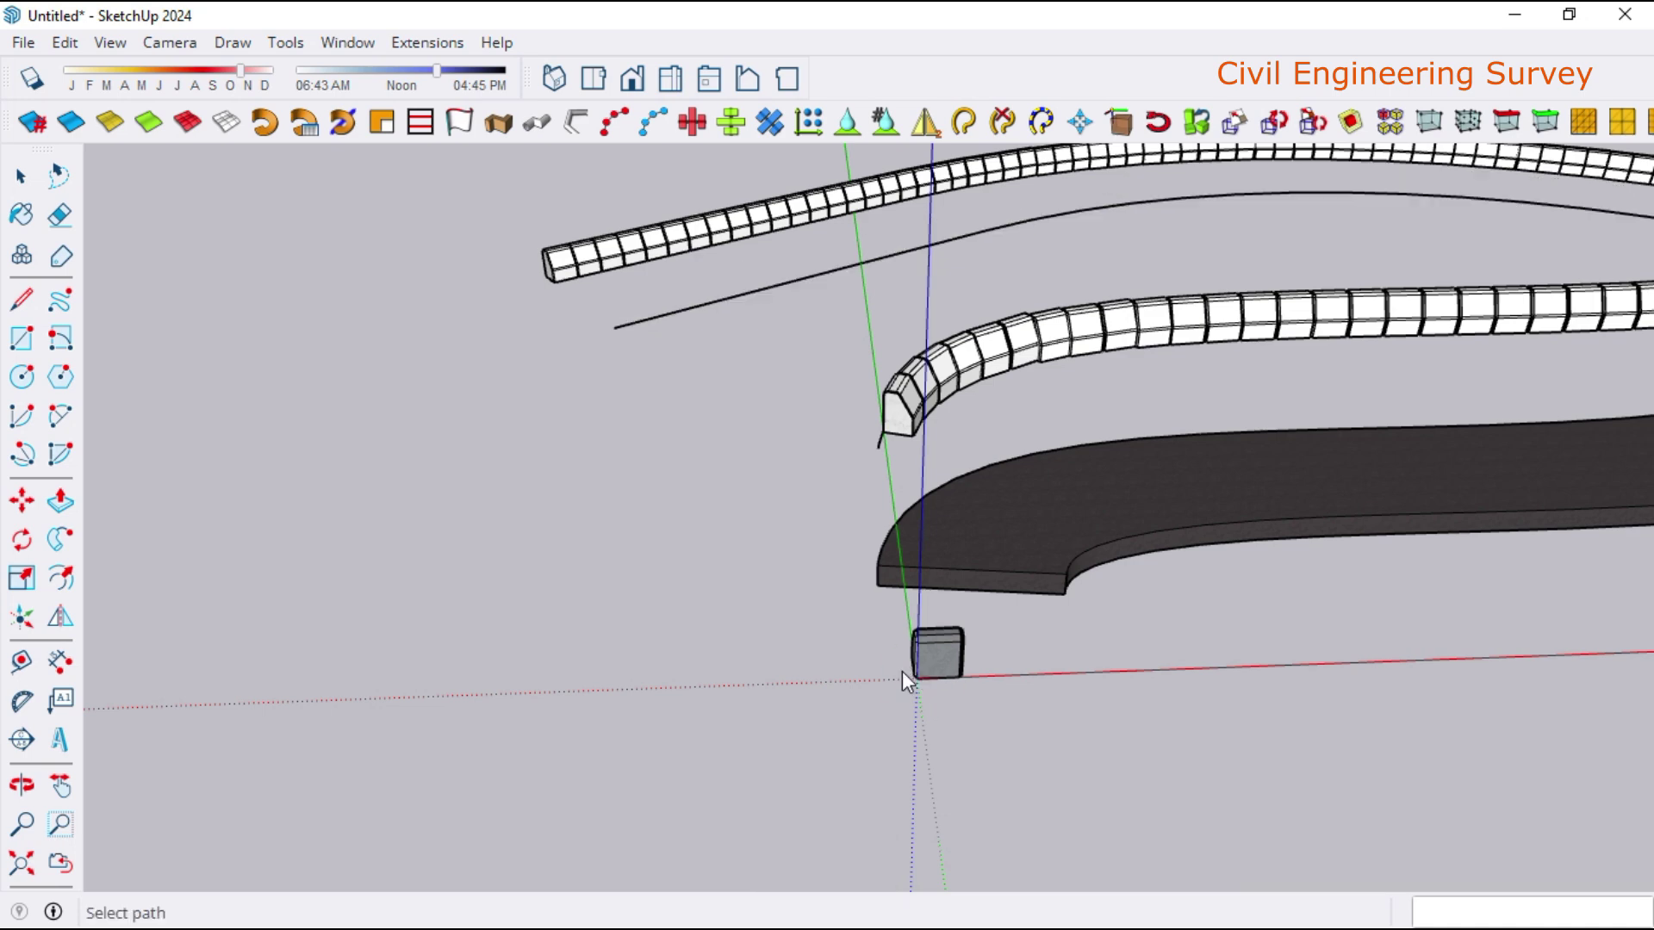
{"action": "middle_click_drag", "start_coordinate": [902, 670], "coordinate": [928, 696]}
{"action": "key", "text": "space"}
{"action": "scroll", "coordinate": [1068, 723], "scroll_direction": "up", "scroll_amount": 2}
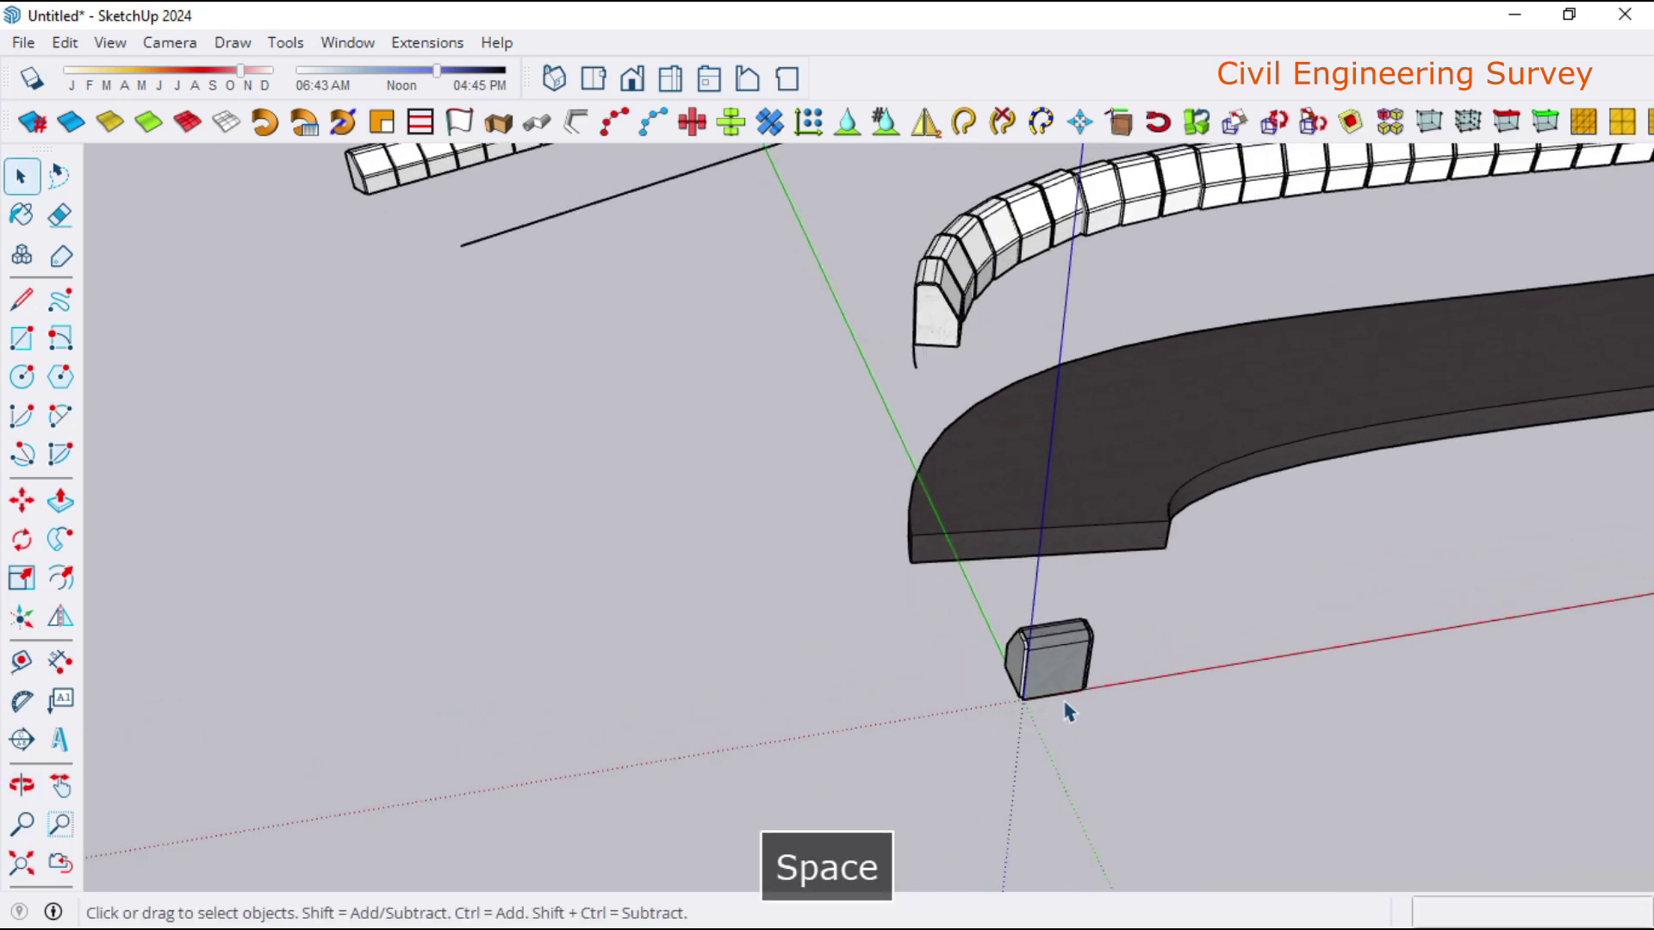
{"action": "scroll", "coordinate": [1068, 706], "scroll_direction": "up", "scroll_amount": 2}
- Mirror the small curb block with the Flip tool, then deselect it
{"action": "left_click", "coordinate": [1063, 672]}
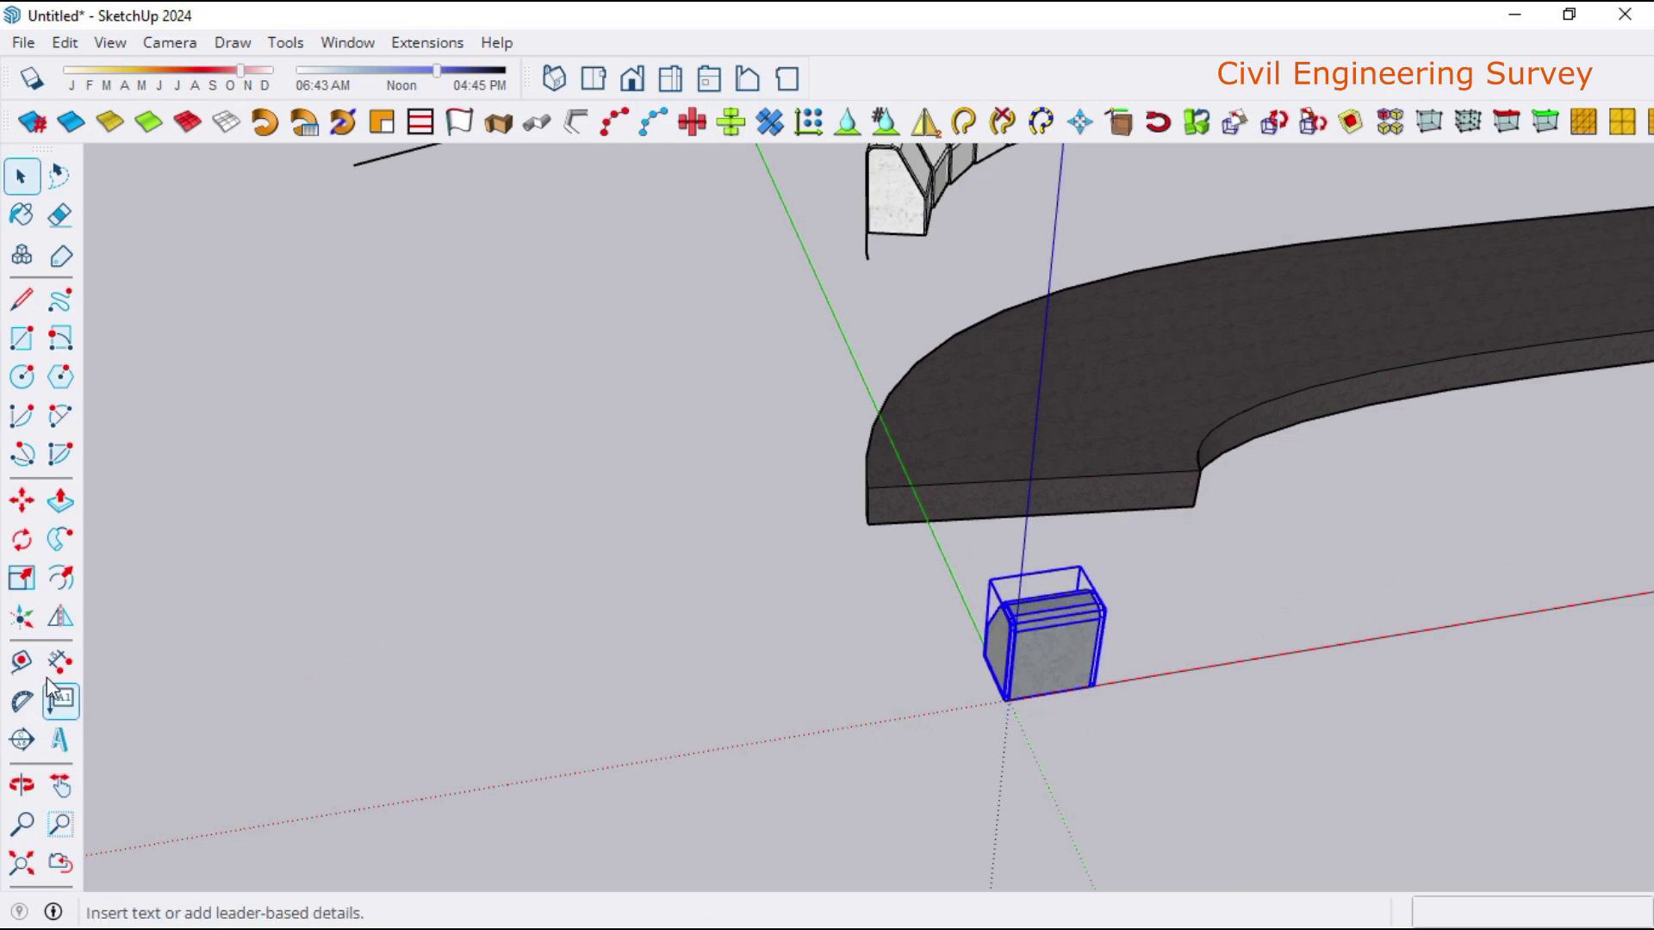
{"action": "left_click", "coordinate": [60, 616]}
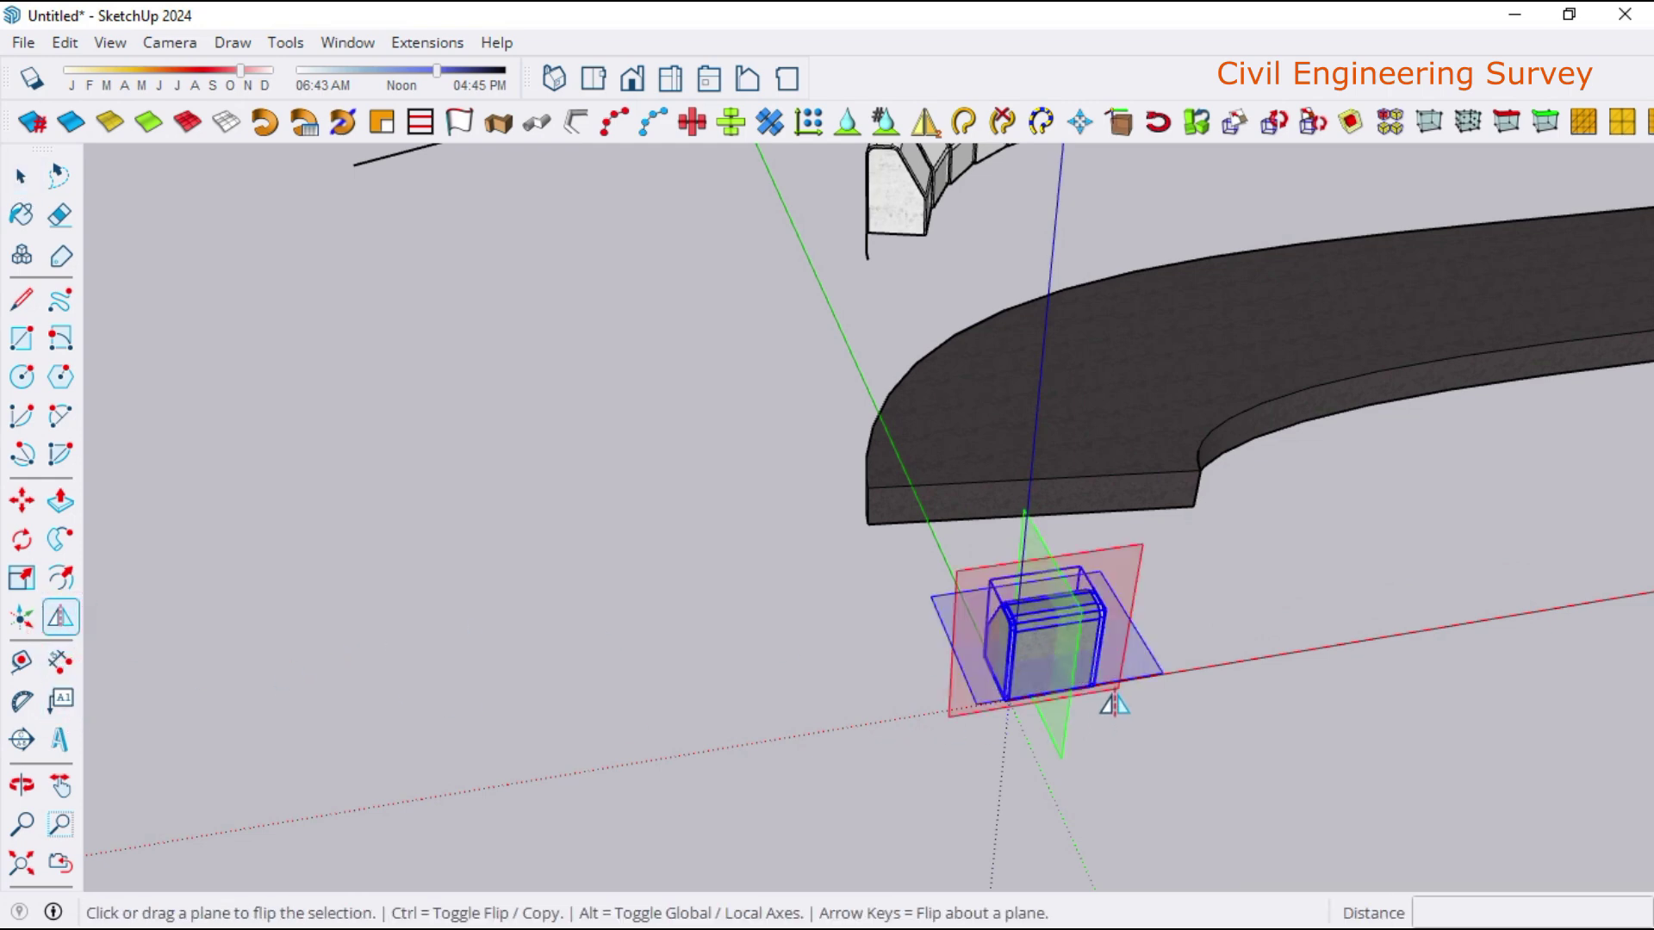
{"action": "left_click_drag", "start_coordinate": [1117, 564], "coordinate": [1164, 633]}
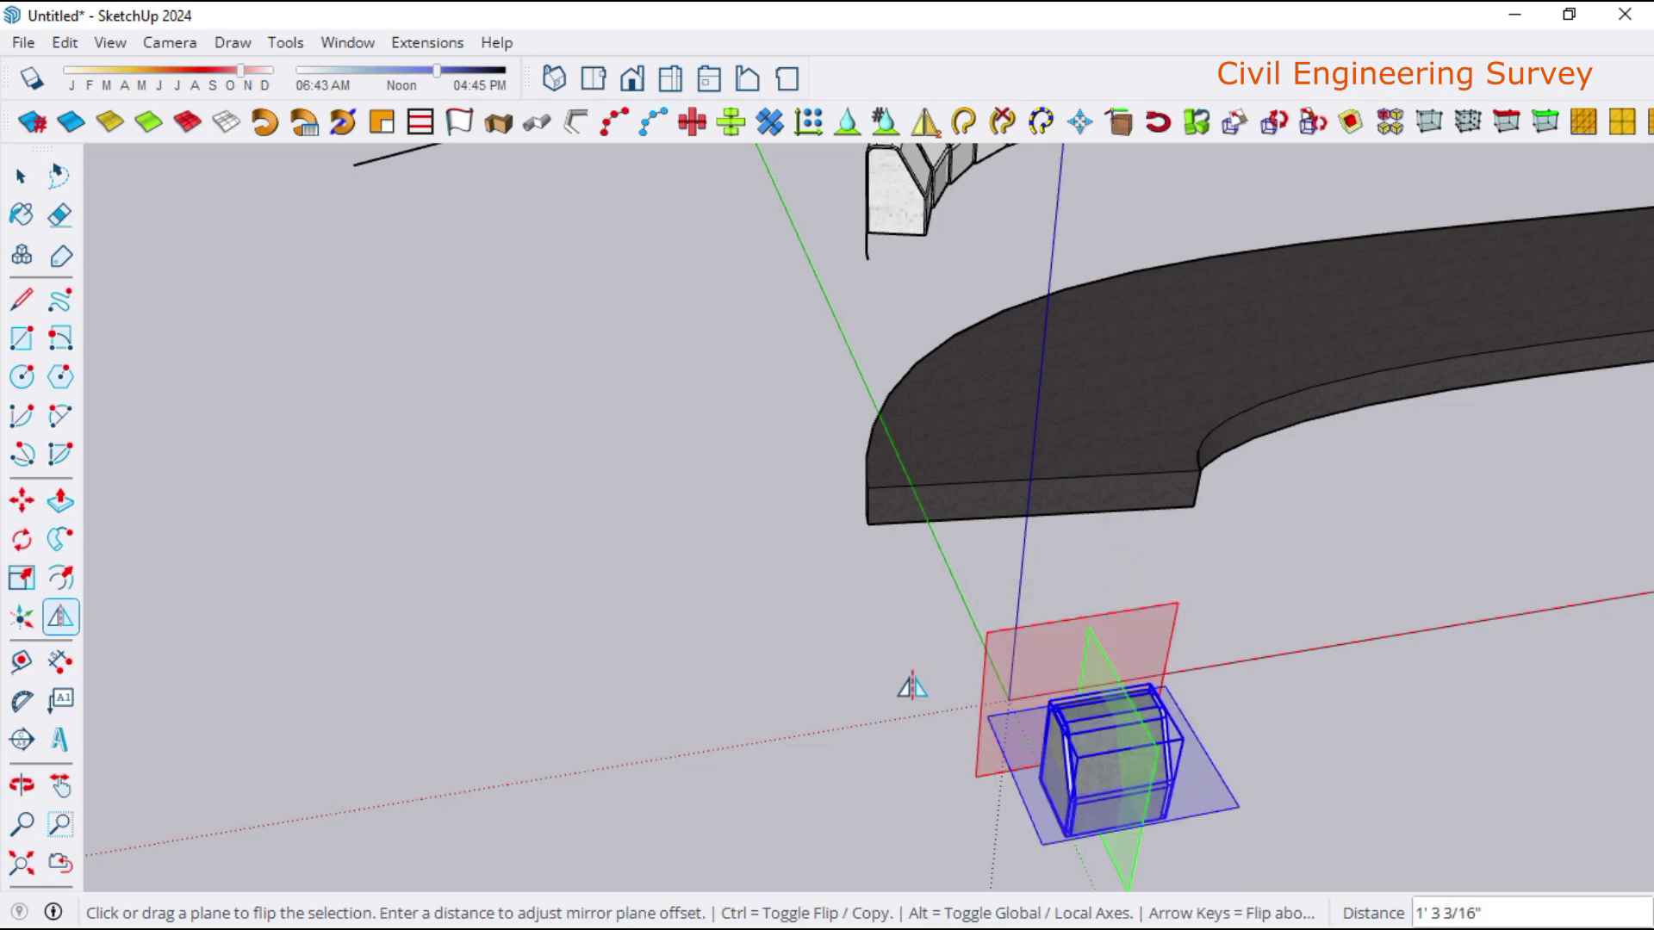
{"action": "key", "text": "space"}
{"action": "scroll", "coordinate": [720, 672], "scroll_direction": "down", "scroll_amount": 2}
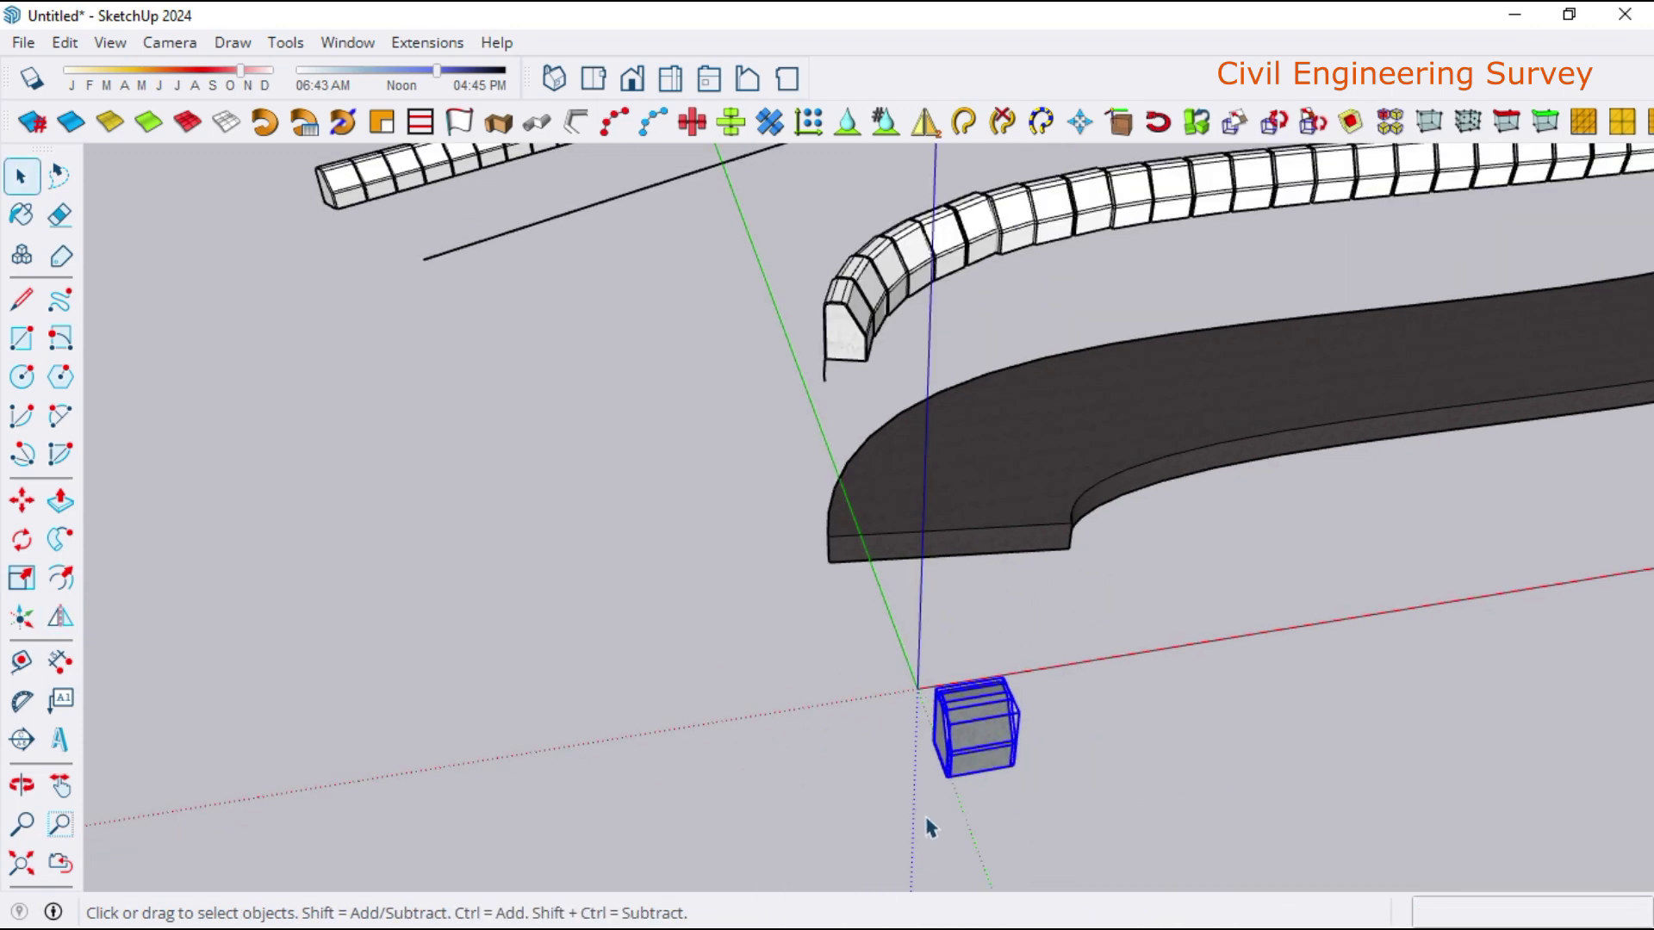
{"action": "left_click", "coordinate": [899, 794]}
{"action": "scroll", "coordinate": [896, 788], "scroll_direction": "down", "scroll_amount": 2}
- Array the mirrored block along the inner curved line at 1' 3 1/2" spacing
{"action": "mouse_move", "coordinate": [820, 765]}
{"action": "middle_mouse_down"}
{"action": "mouse_move", "coordinate": [1103, 766]}
{"action": "mouse_move", "coordinate": [1481, 726]}
{"action": "middle_mouse_up"}
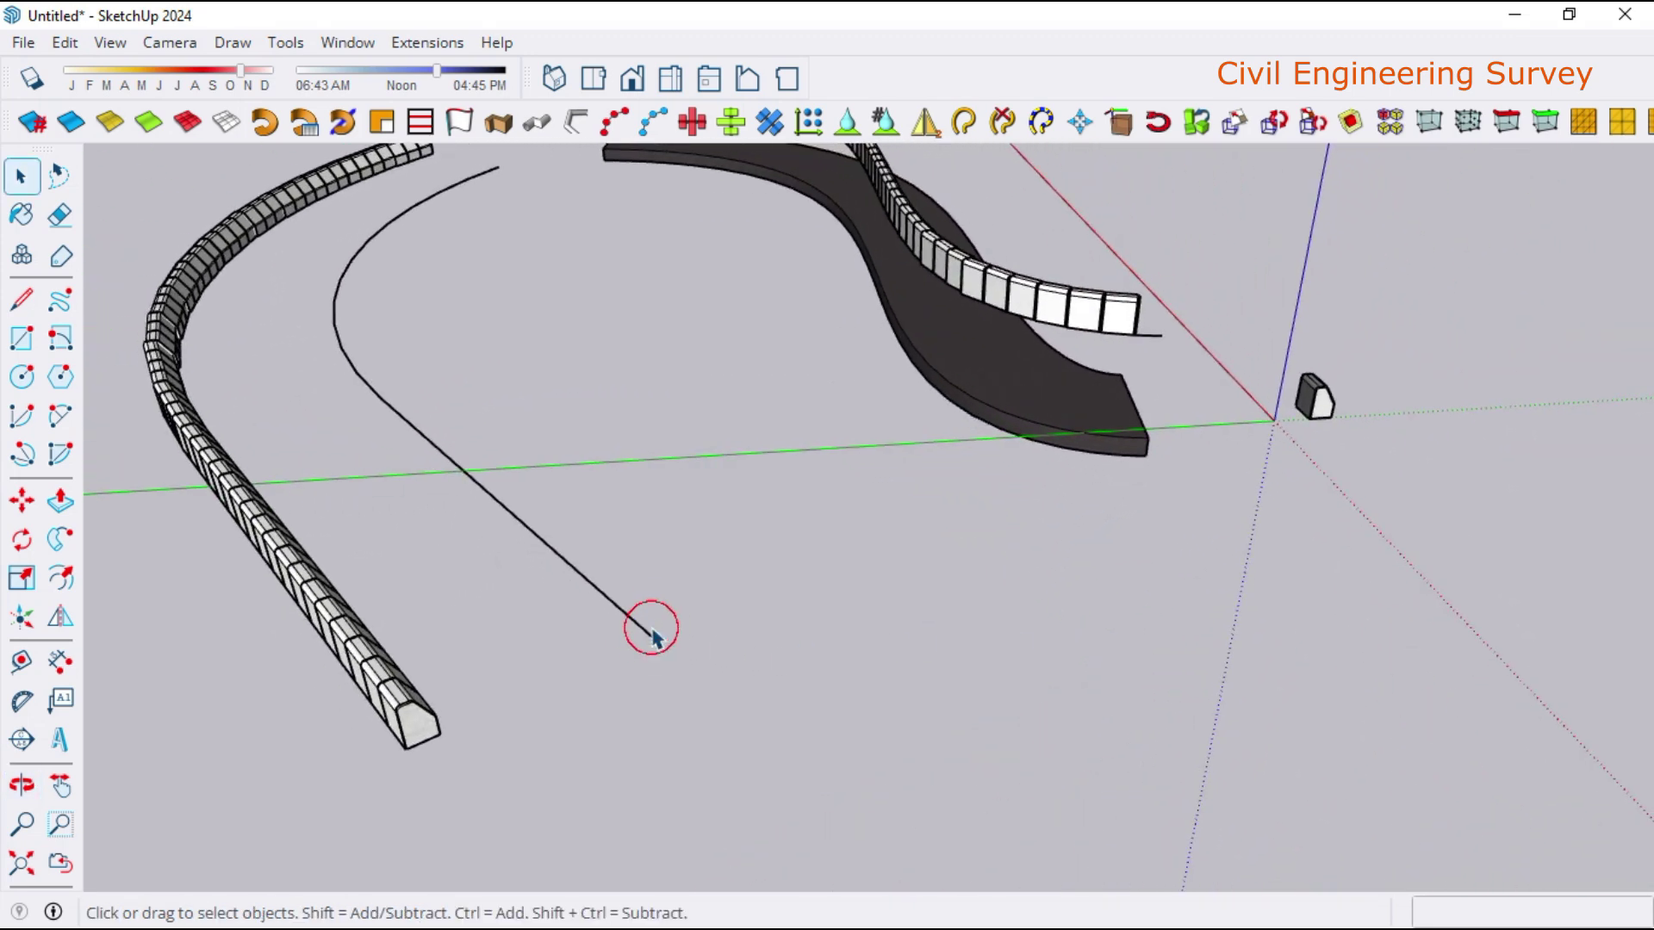
{"action": "left_click", "coordinate": [614, 143]}
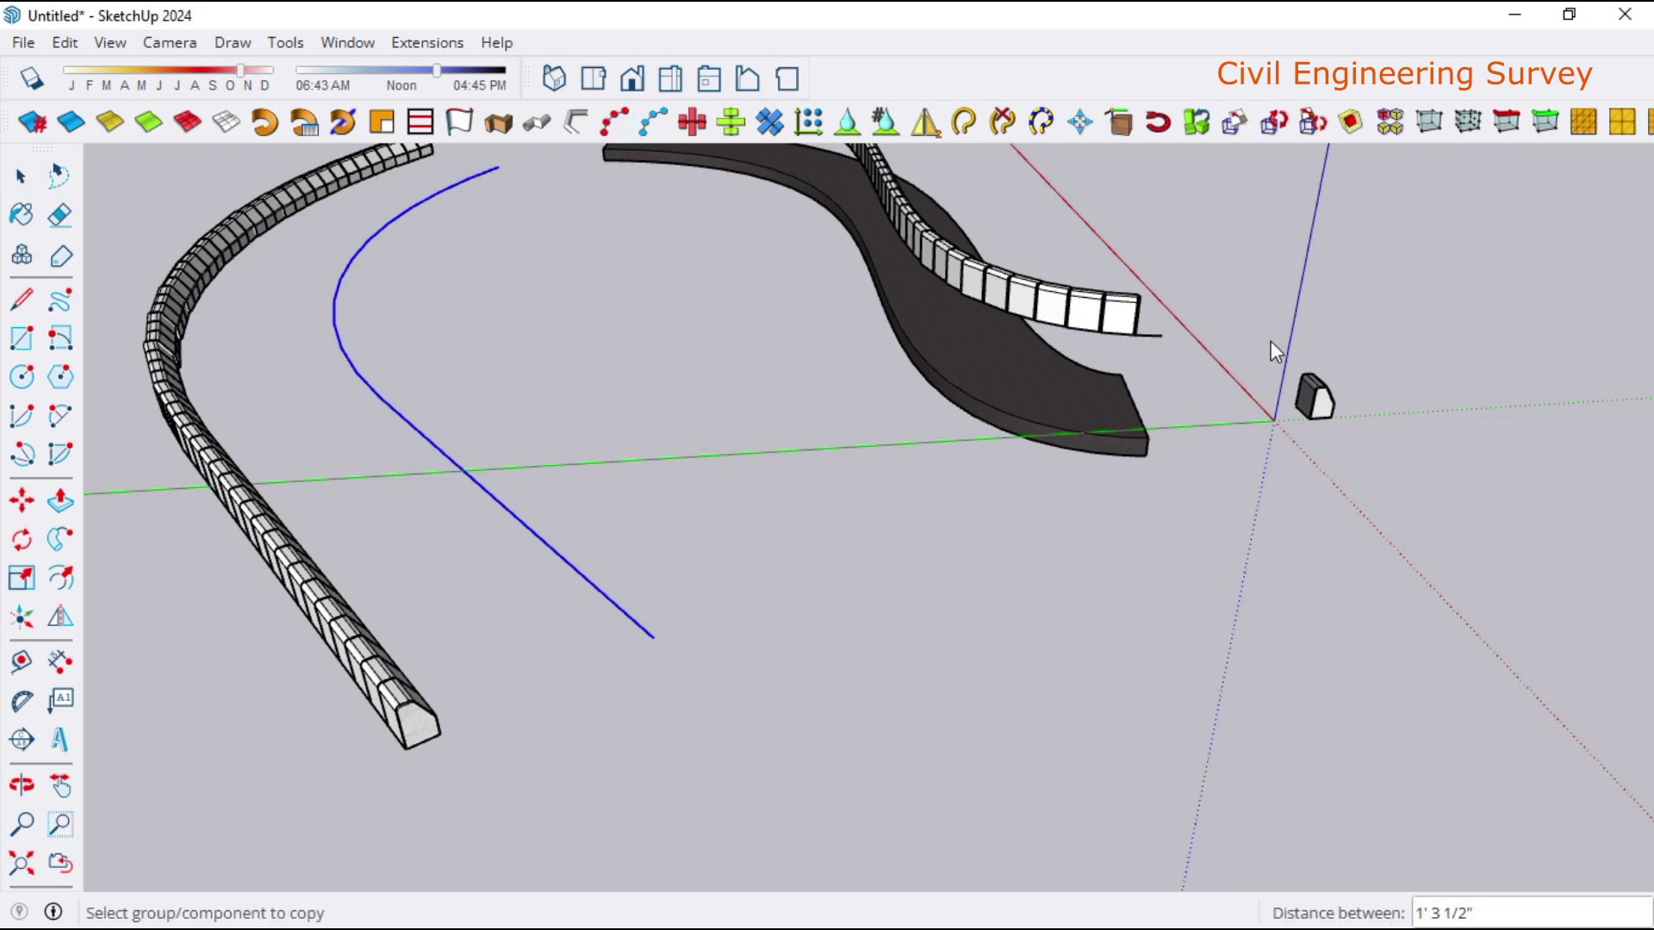
{"action": "left_click", "coordinate": [1322, 392]}
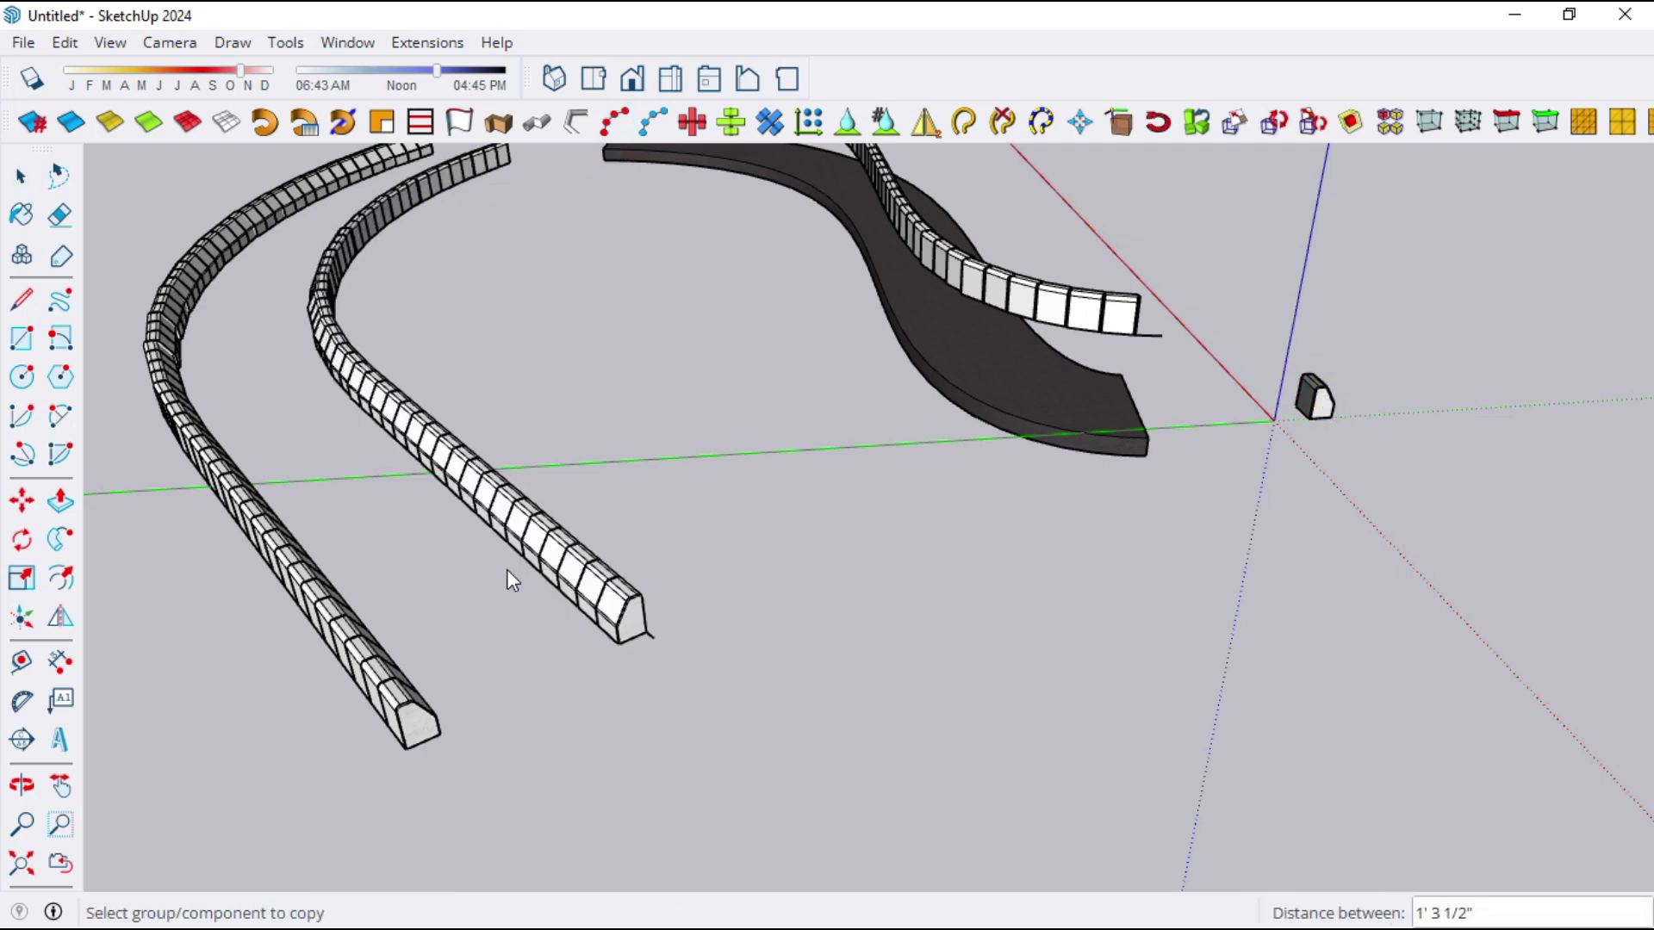
{"action": "scroll", "coordinate": [391, 585], "scroll_direction": "up", "scroll_amount": 2}
{"action": "scroll", "coordinate": [390, 586], "scroll_direction": "up", "scroll_amount": 2}
{"action": "scroll", "coordinate": [387, 582], "scroll_direction": "up", "scroll_amount": 2}
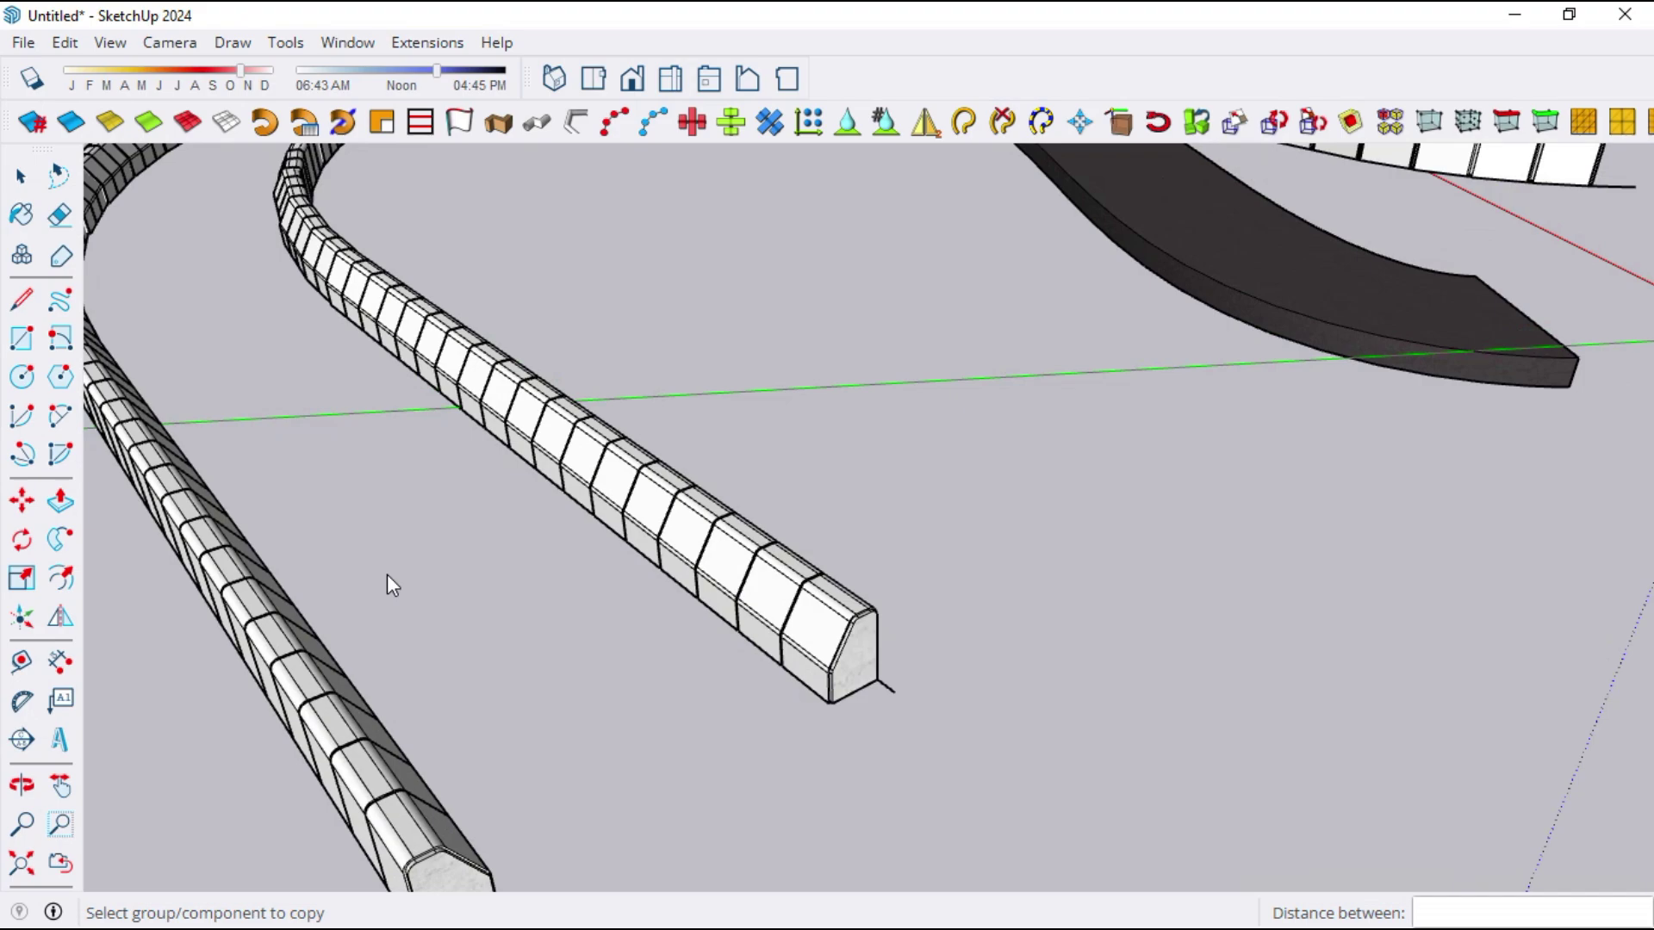
{"action": "mouse_move", "coordinate": [386, 574]}
{"action": "middle_mouse_down"}
{"action": "mouse_move", "coordinate": [1144, 572]}
{"action": "mouse_move", "coordinate": [1140, 534]}
{"action": "mouse_move", "coordinate": [724, 566]}
{"action": "middle_mouse_up"}
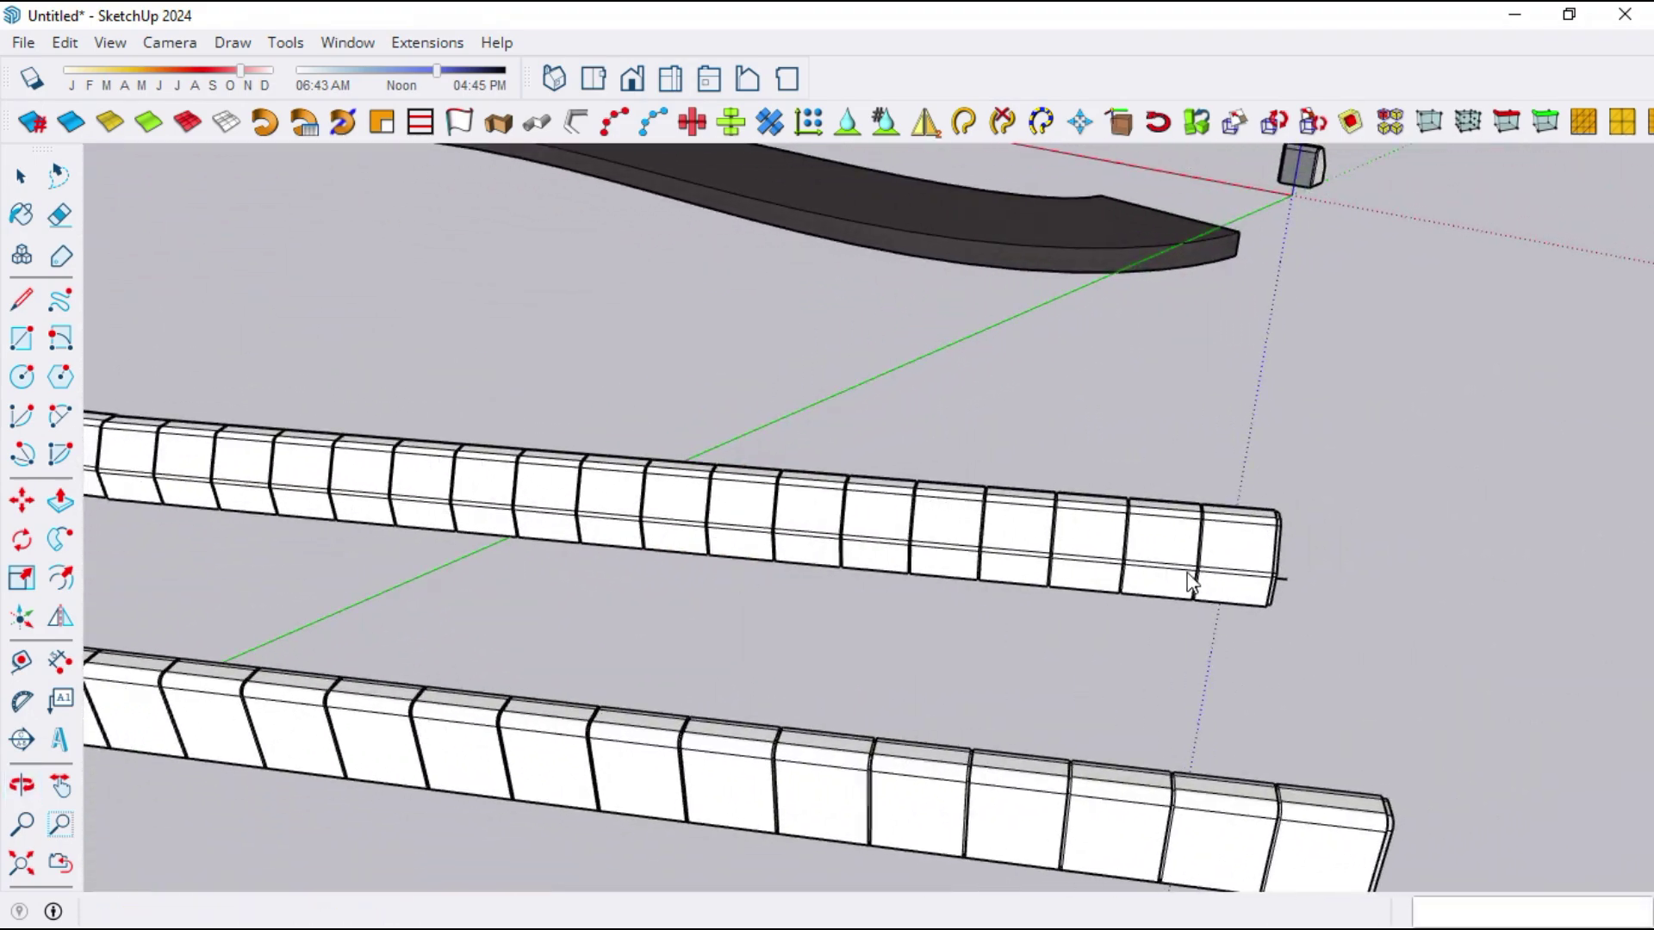
{"action": "scroll", "coordinate": [1101, 530], "scroll_direction": "up", "scroll_amount": 2}
{"action": "scroll", "coordinate": [1101, 530], "scroll_direction": "up", "scroll_amount": 2}
{"action": "scroll", "coordinate": [1093, 524], "scroll_direction": "up", "scroll_amount": 2}
{"action": "scroll", "coordinate": [793, 554], "scroll_direction": "up", "scroll_amount": 2}
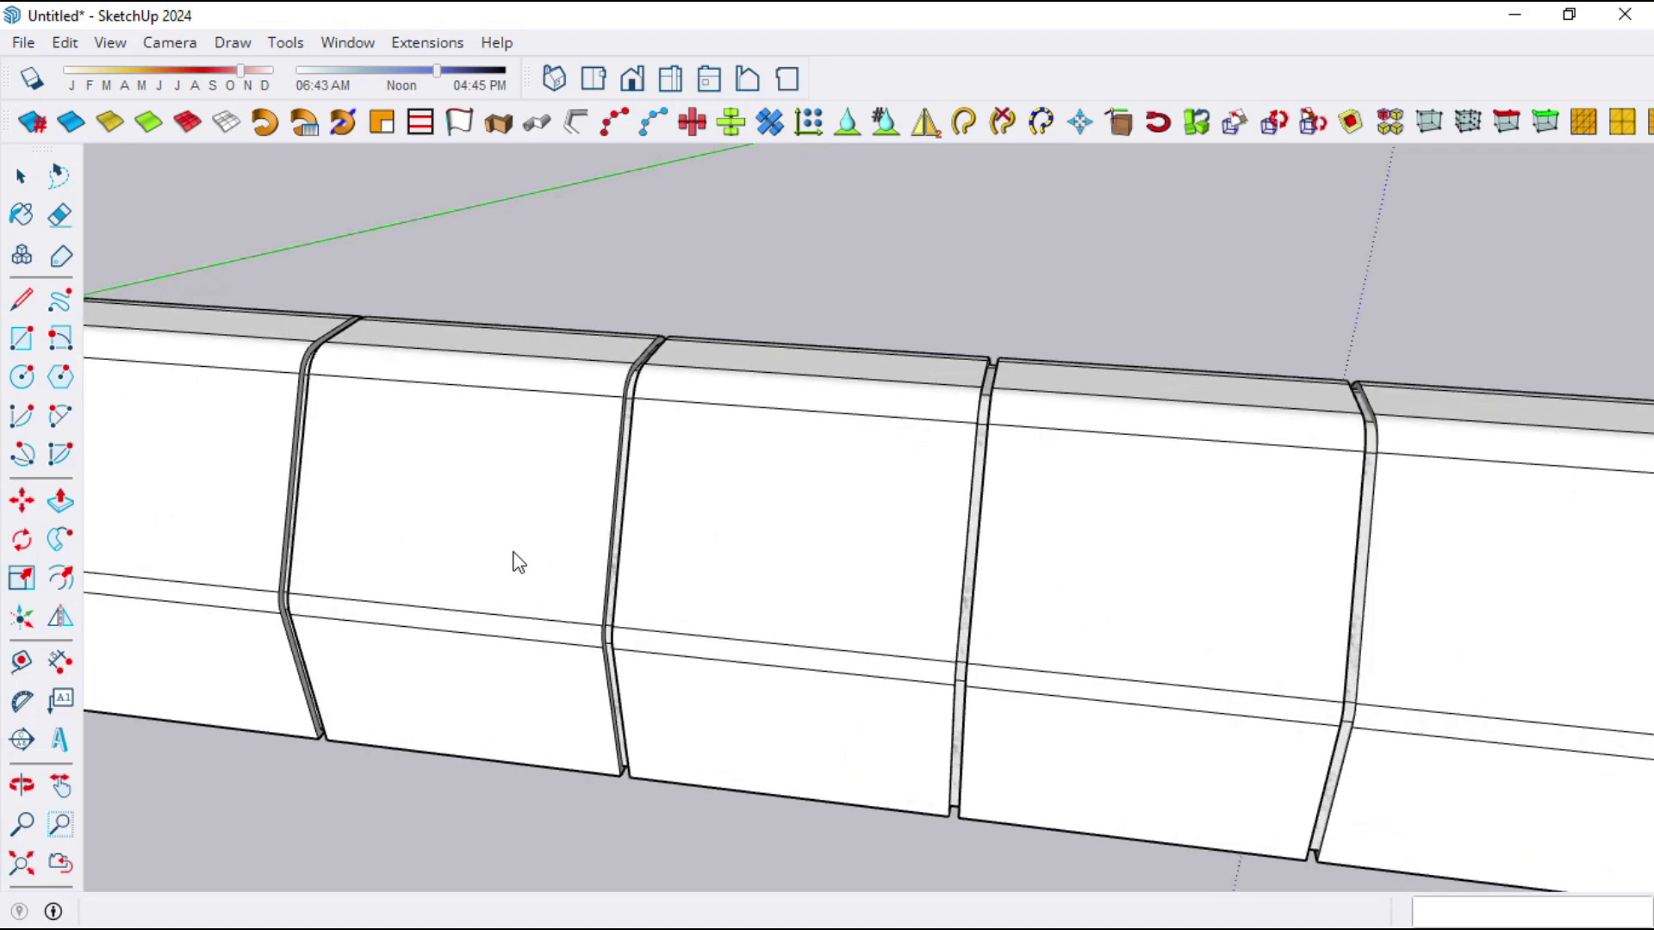
{"action": "mouse_move", "coordinate": [513, 561]}
{"action": "middle_mouse_down"}
{"action": "mouse_move", "coordinate": [764, 517]}
{"action": "mouse_move", "coordinate": [856, 479]}
{"action": "mouse_move", "coordinate": [904, 398]}
{"action": "mouse_move", "coordinate": [879, 417]}
{"action": "mouse_move", "coordinate": [250, 480]}
{"action": "middle_mouse_up"}
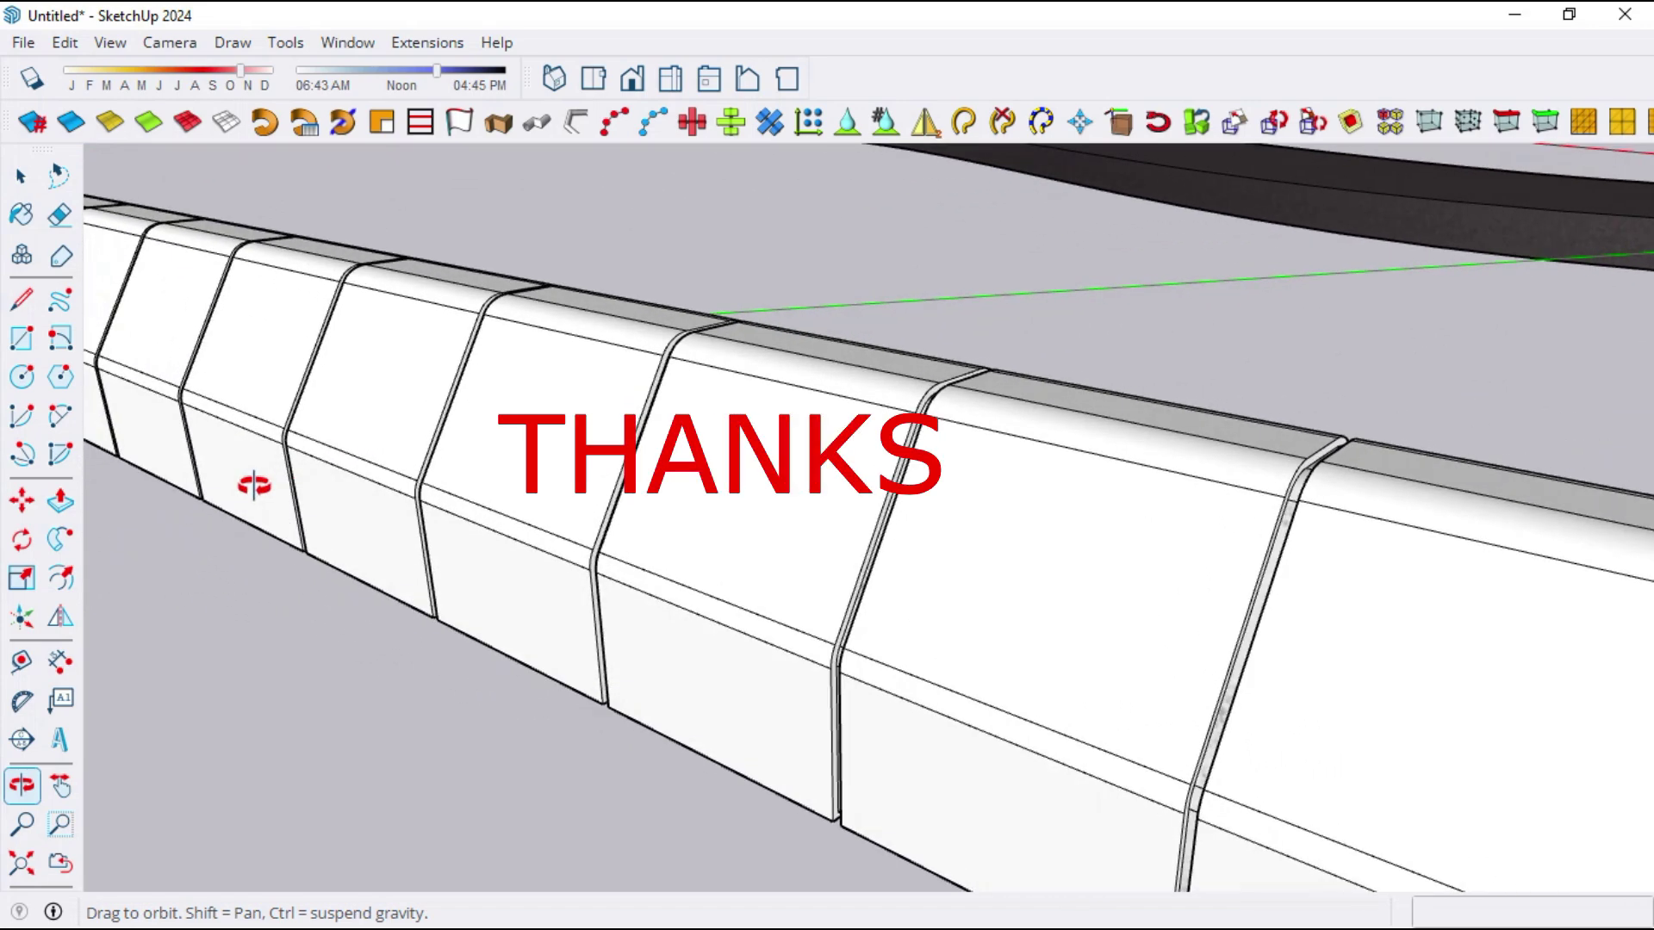
{"action": "scroll", "coordinate": [450, 480], "scroll_direction": "down", "scroll_amount": 3}
{"action": "scroll", "coordinate": [450, 481], "scroll_direction": "down", "scroll_amount": 3}
{"action": "scroll", "coordinate": [450, 480], "scroll_direction": "down", "scroll_amount": 2}
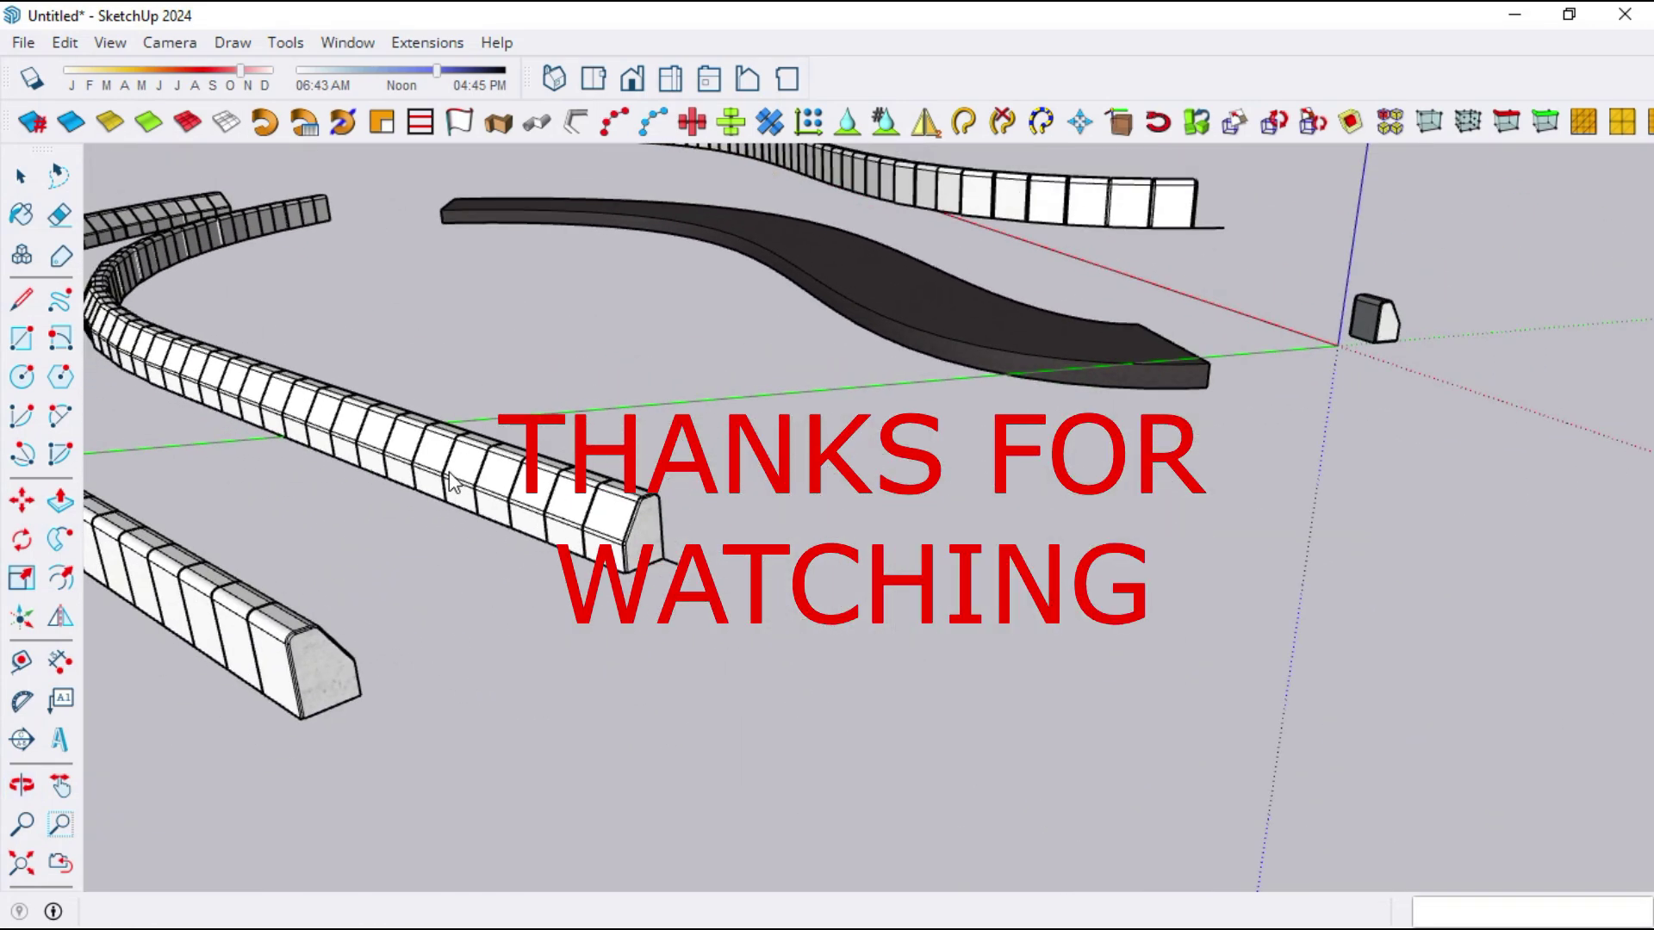
{"action": "scroll", "coordinate": [449, 480], "scroll_direction": "down", "scroll_amount": 2}
{"action": "scroll", "coordinate": [449, 481], "scroll_direction": "down", "scroll_amount": 2}
{"action": "mouse_move", "coordinate": [484, 512]}
{"action": "middle_mouse_down"}
{"action": "mouse_move", "coordinate": [92, 649]}
{"action": "mouse_move", "coordinate": [19, 568]}
{"action": "middle_mouse_up"}
{"action": "scroll", "coordinate": [830, 184], "scroll_direction": "up", "scroll_amount": 2}
{"action": "scroll", "coordinate": [830, 184], "scroll_direction": "up", "scroll_amount": 2}
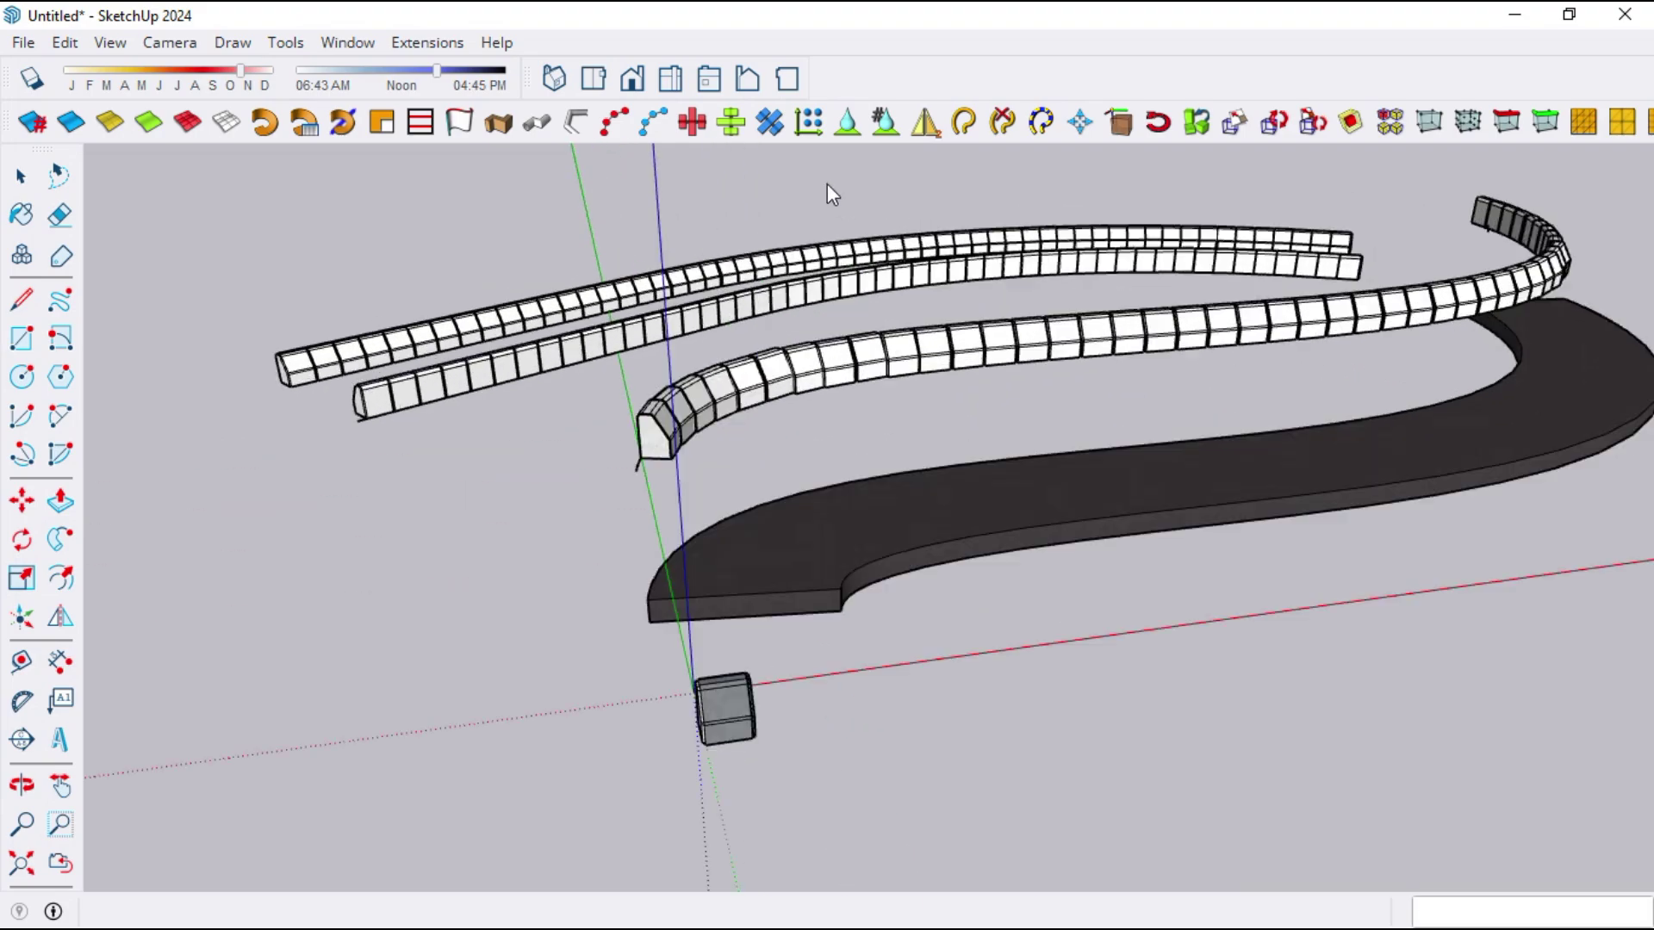
{"action": "scroll", "coordinate": [1096, 264], "scroll_direction": "up", "scroll_amount": 2}
{"action": "scroll", "coordinate": [1171, 269], "scroll_direction": "down", "scroll_amount": 1}
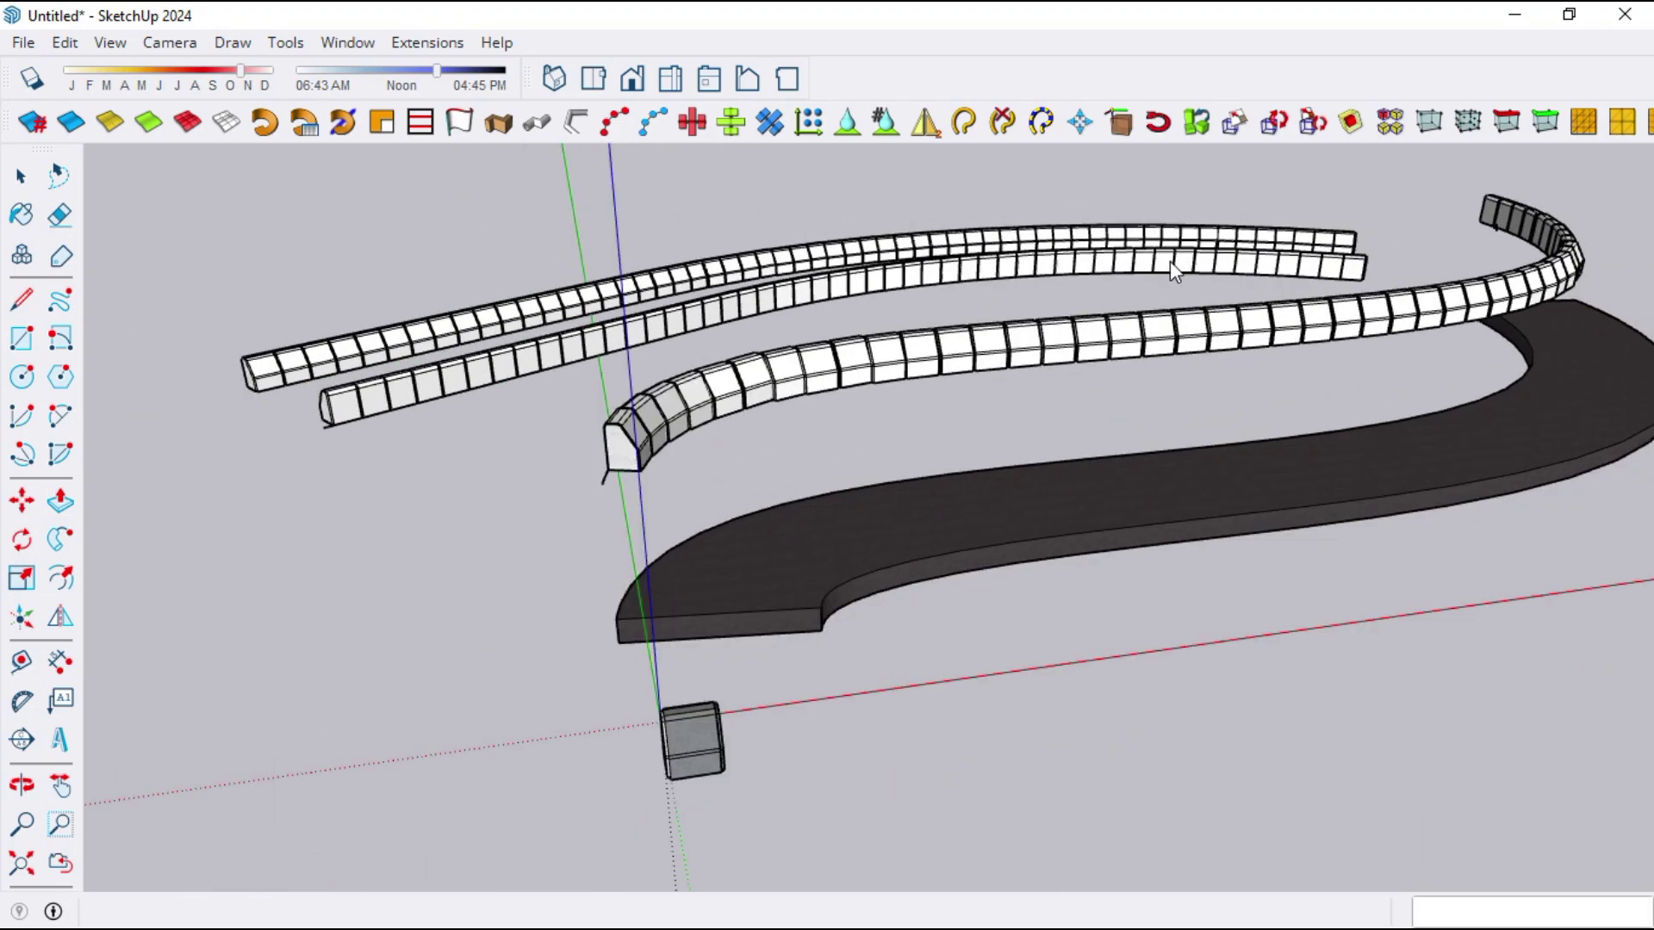
{"action": "mouse_move", "coordinate": [1066, 349]}
{"action": "middle_mouse_down"}
{"action": "mouse_move", "coordinate": [953, 391]}
{"action": "mouse_move", "coordinate": [1189, 403]}
{"action": "middle_mouse_up"}
{"action": "scroll", "coordinate": [1506, 208], "scroll_direction": "up", "scroll_amount": 2}
{"action": "middle_click_drag", "start_coordinate": [1444, 225], "coordinate": [1137, 284]}
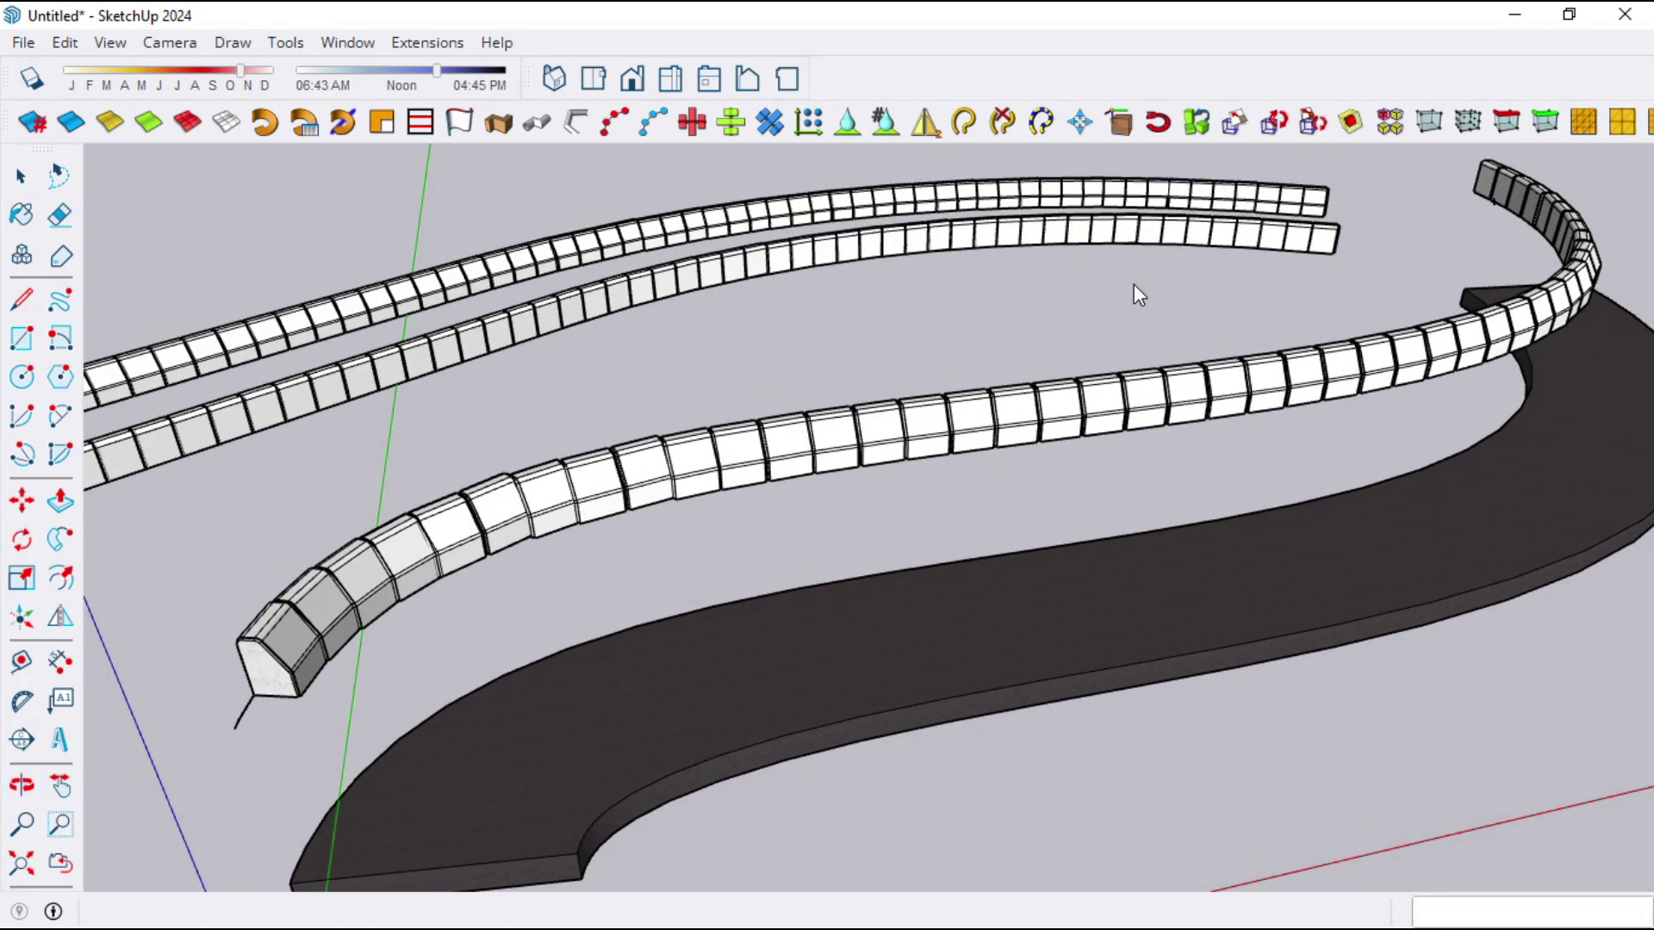
{"action": "scroll", "coordinate": [1129, 284], "scroll_direction": "down", "scroll_amount": 3}
{"action": "scroll", "coordinate": [861, 472], "scroll_direction": "up", "scroll_amount": 1}
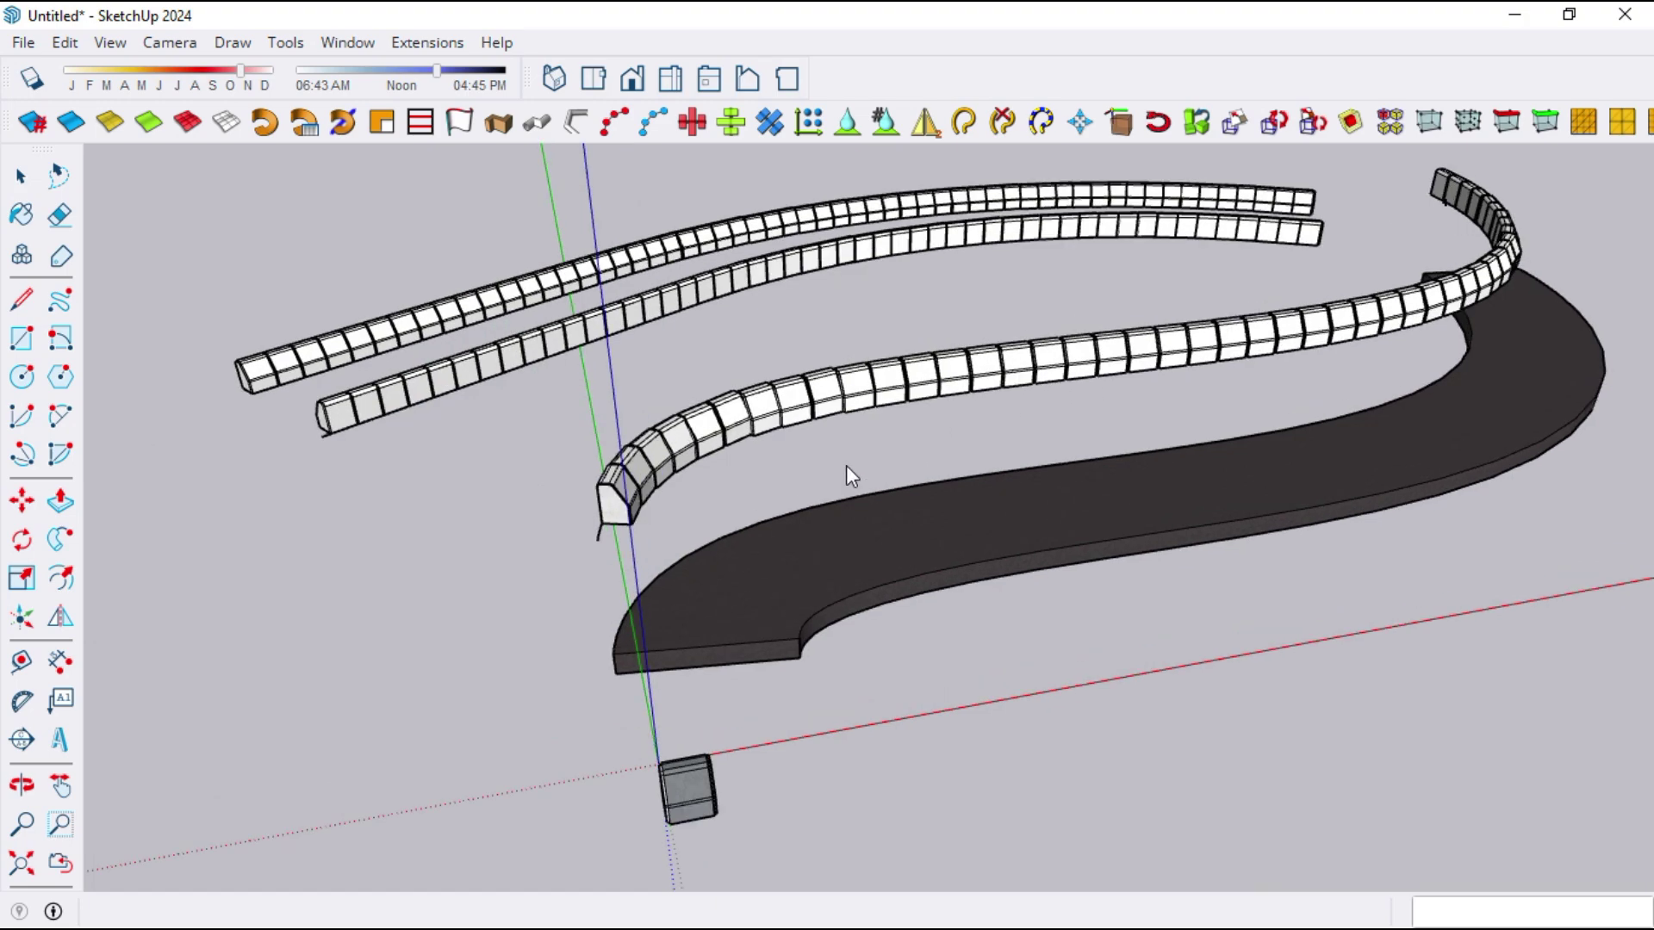
{"action": "mouse_move", "coordinate": [846, 465]}
{"action": "middle_mouse_down"}
{"action": "mouse_move", "coordinate": [657, 468]}
{"action": "mouse_move", "coordinate": [786, 473]}
{"action": "mouse_move", "coordinate": [723, 472]}
{"action": "mouse_move", "coordinate": [945, 341]}
{"action": "mouse_move", "coordinate": [942, 288]}
{"action": "middle_mouse_up"}
{"action": "scroll", "coordinate": [940, 276], "scroll_direction": "up", "scroll_amount": 2}
{"action": "scroll", "coordinate": [938, 276], "scroll_direction": "down", "scroll_amount": 1}
{"action": "scroll", "coordinate": [939, 276], "scroll_direction": "down", "scroll_amount": 2}
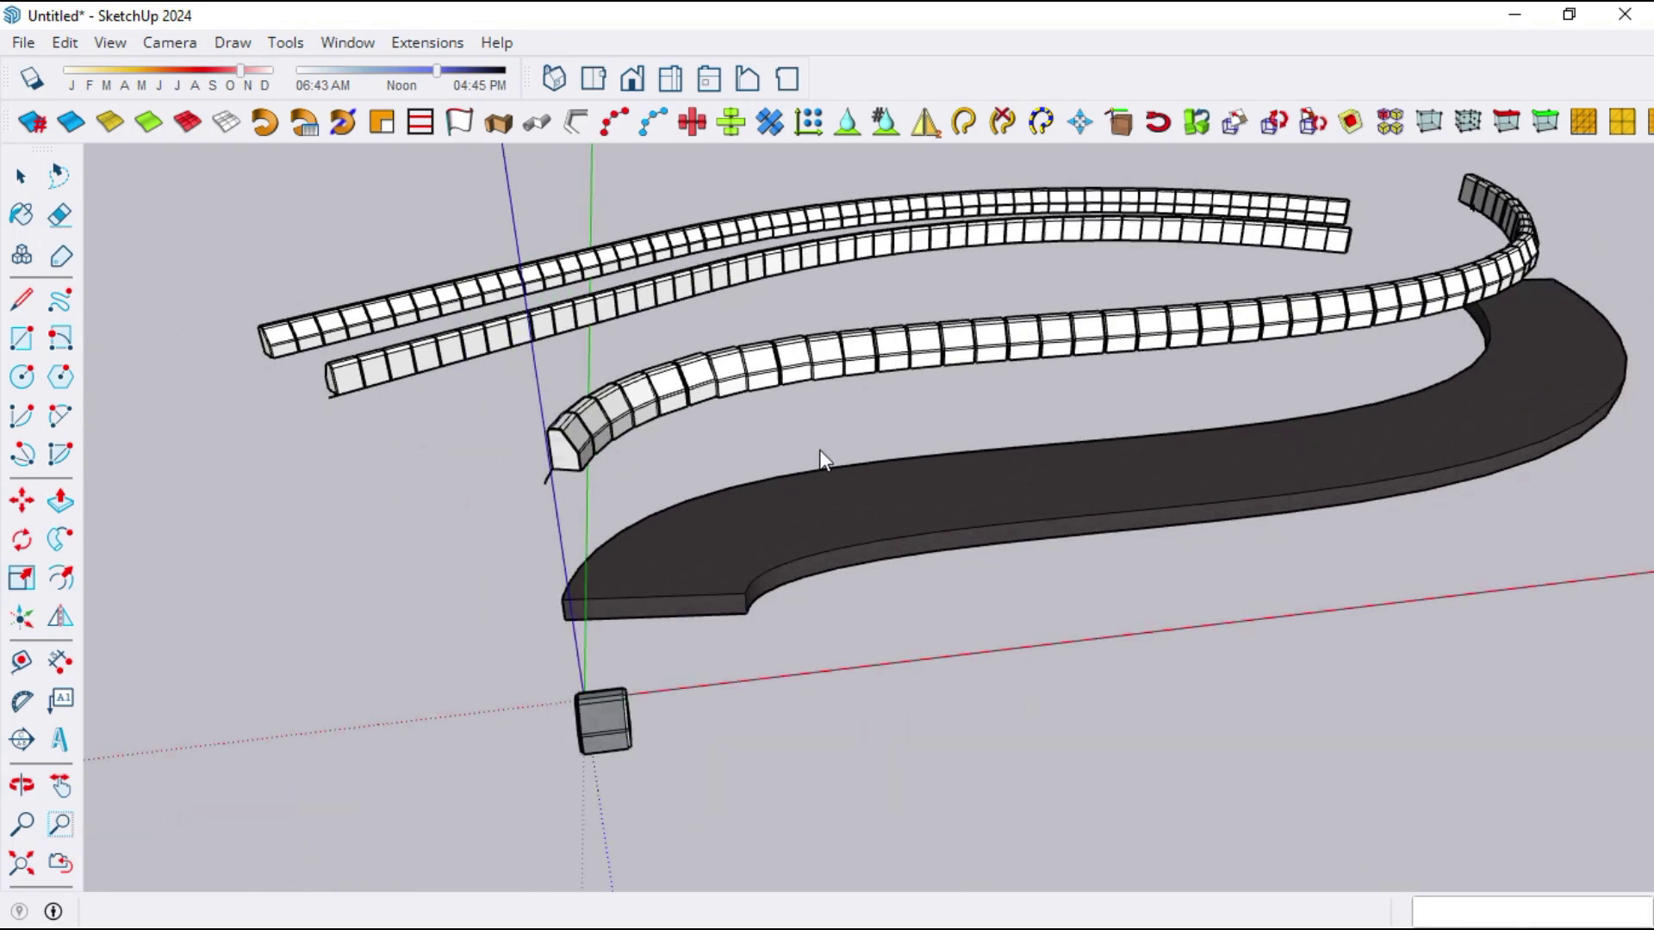
{"action": "middle_click_drag", "start_coordinate": [819, 450], "coordinate": [805, 469]}
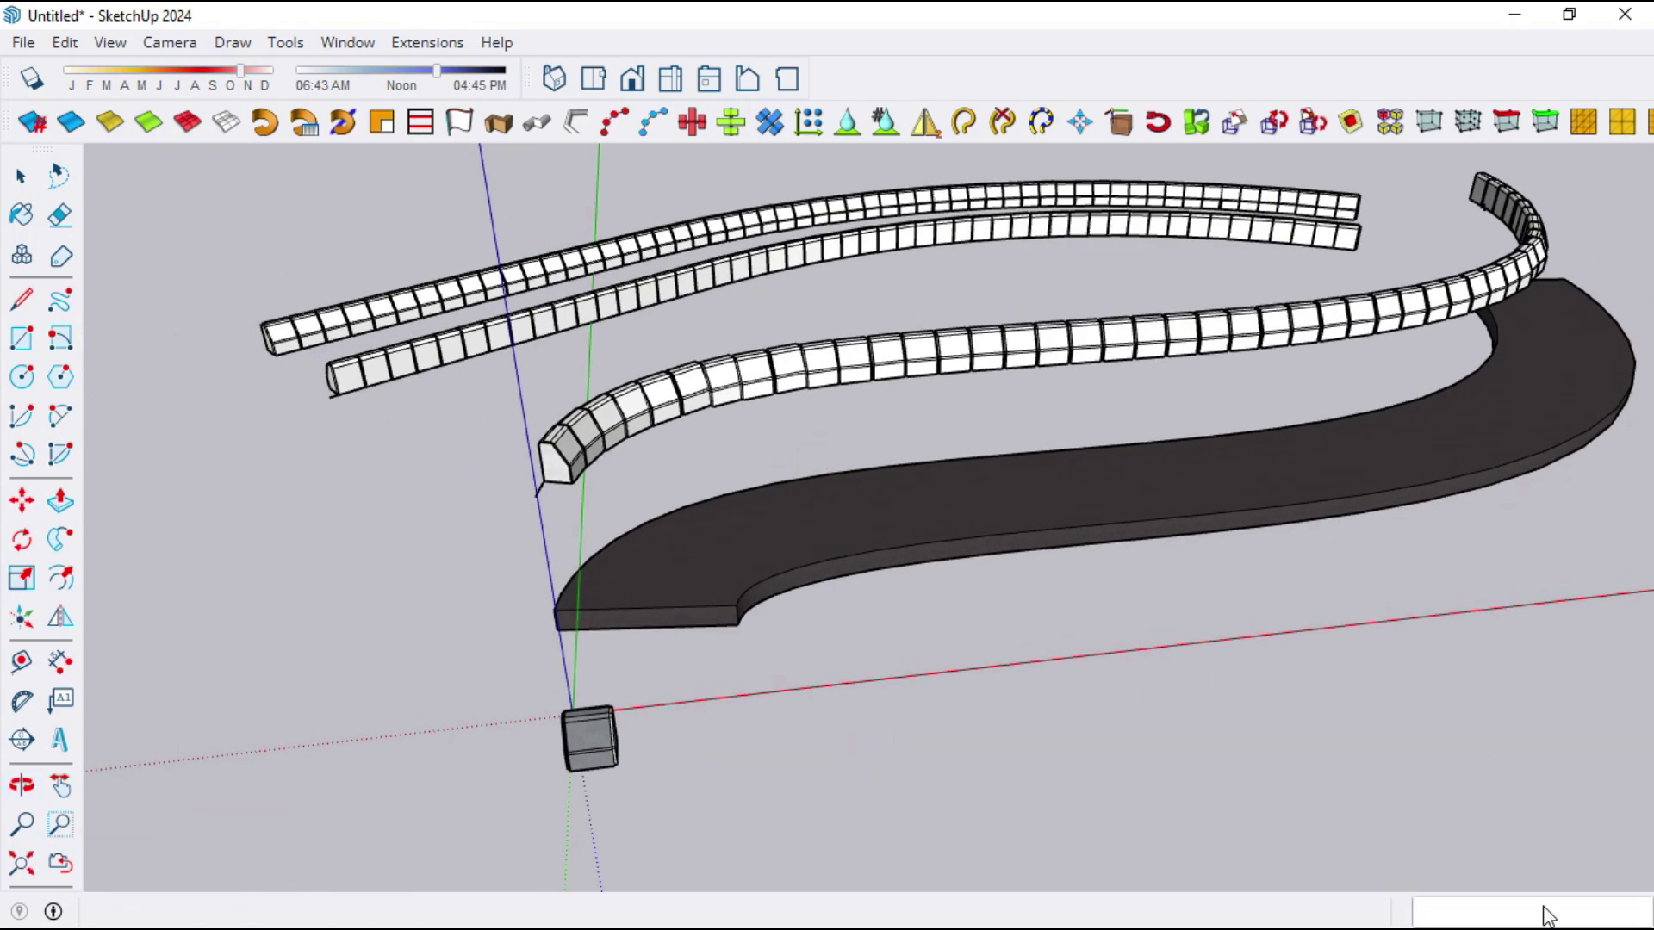